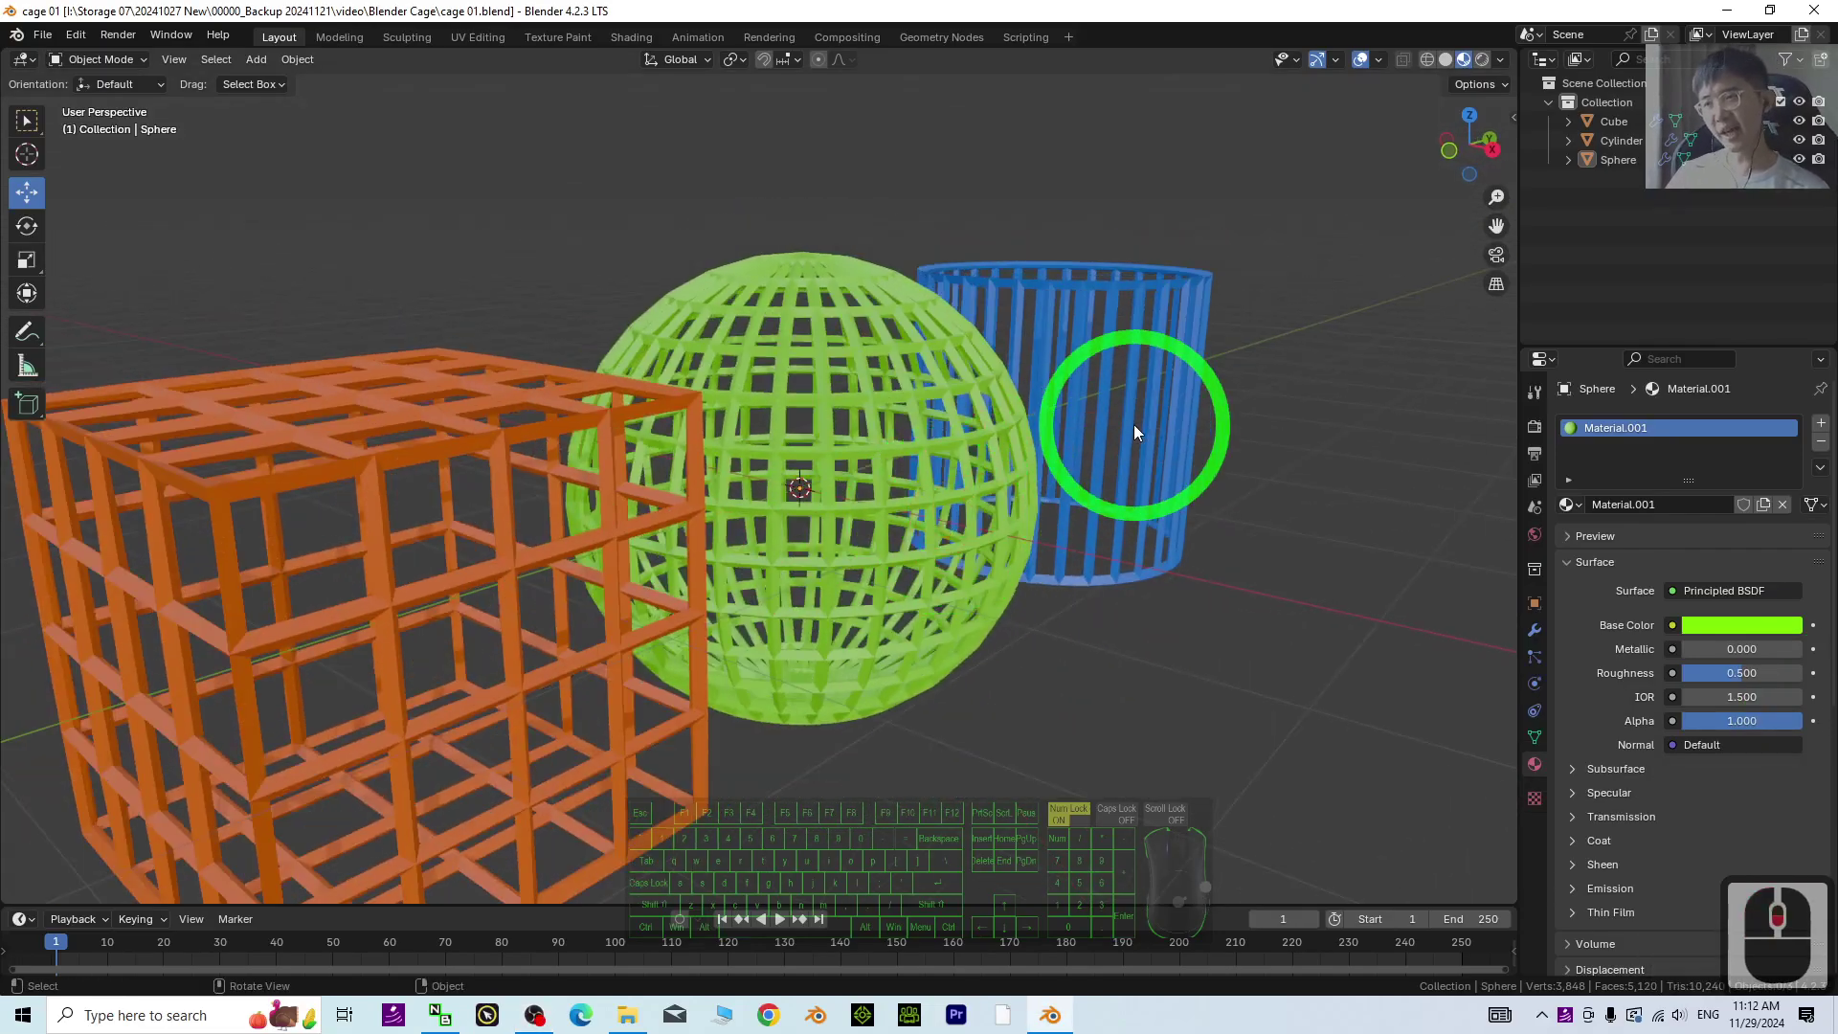
# Step: Examine the orange cube, green sphere and blue cylinder cages from several angles and close up
pyautogui.moveTo(1133, 423); pyautogui.dragTo(913, 493, button='middle')
pyautogui.scroll(-3, 1141, 574)
pyautogui.moveTo(1141, 575); pyautogui.dragTo(1049, 543, button='middle')
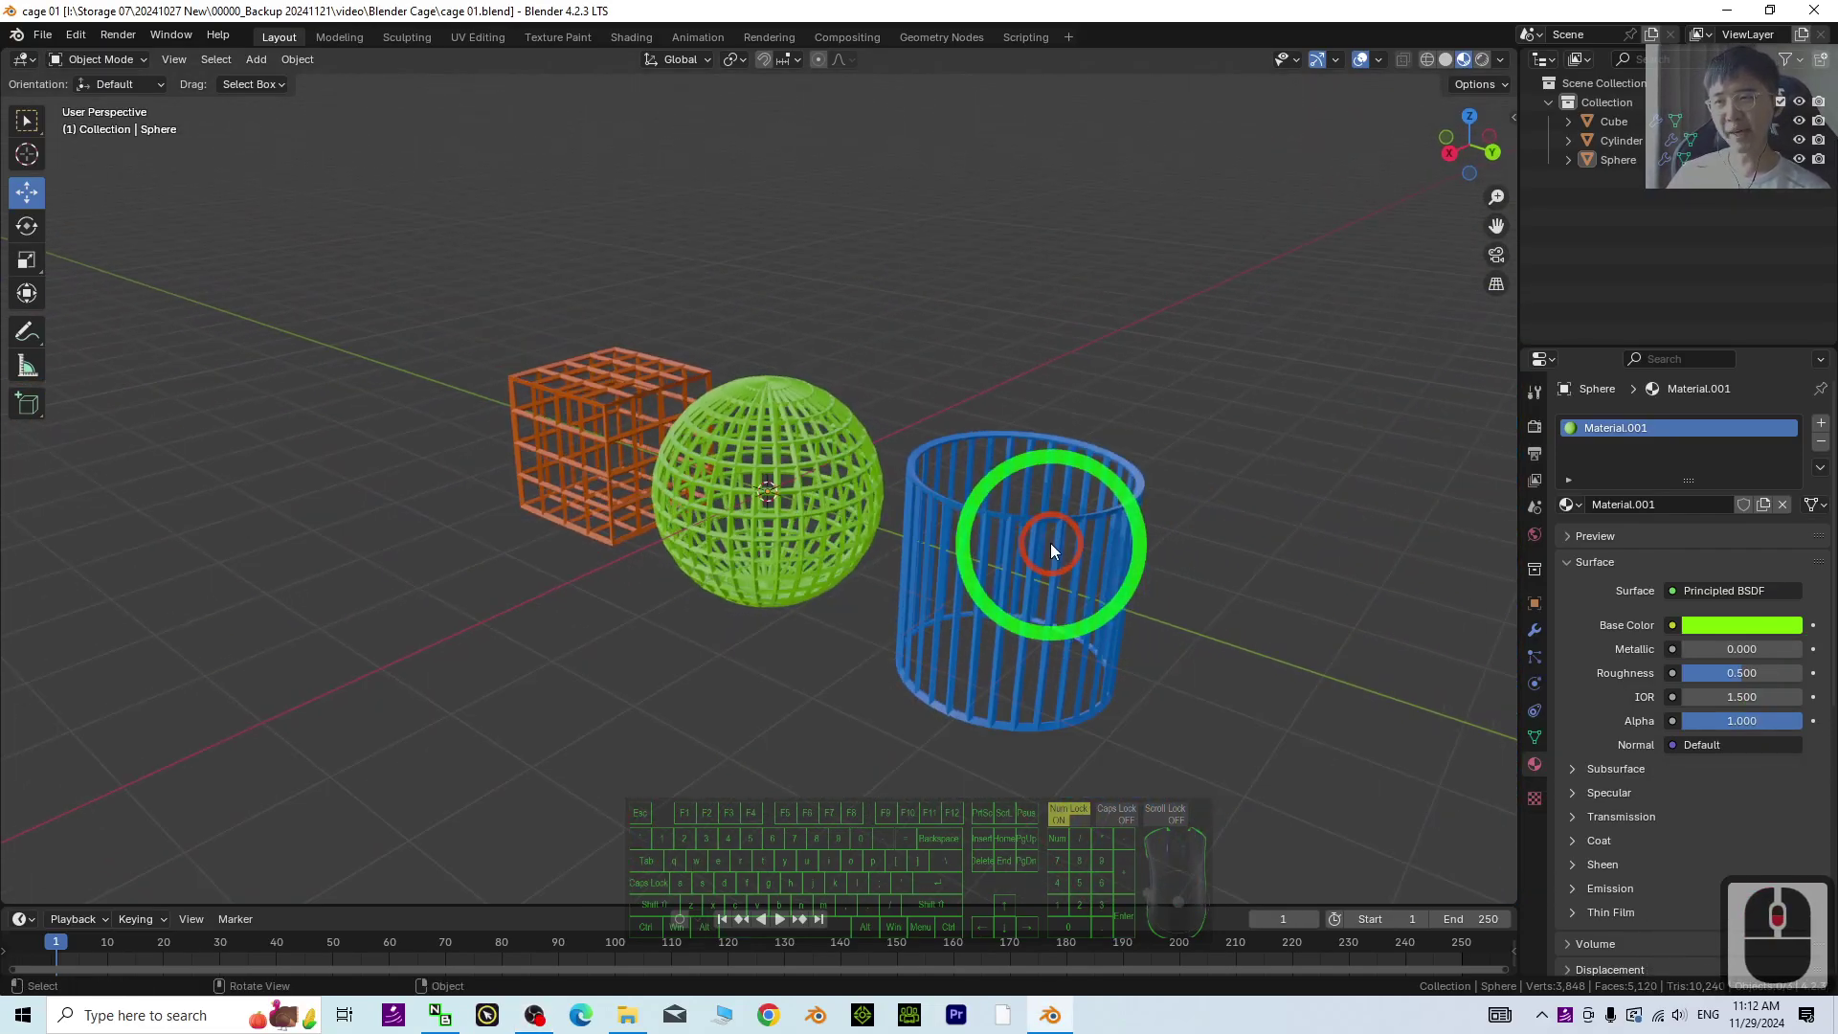
pyautogui.click(1049, 543)
pyautogui.scroll(3, 628, 533)
pyautogui.moveTo(628, 533); pyautogui.dragTo(802, 416, button='middle')
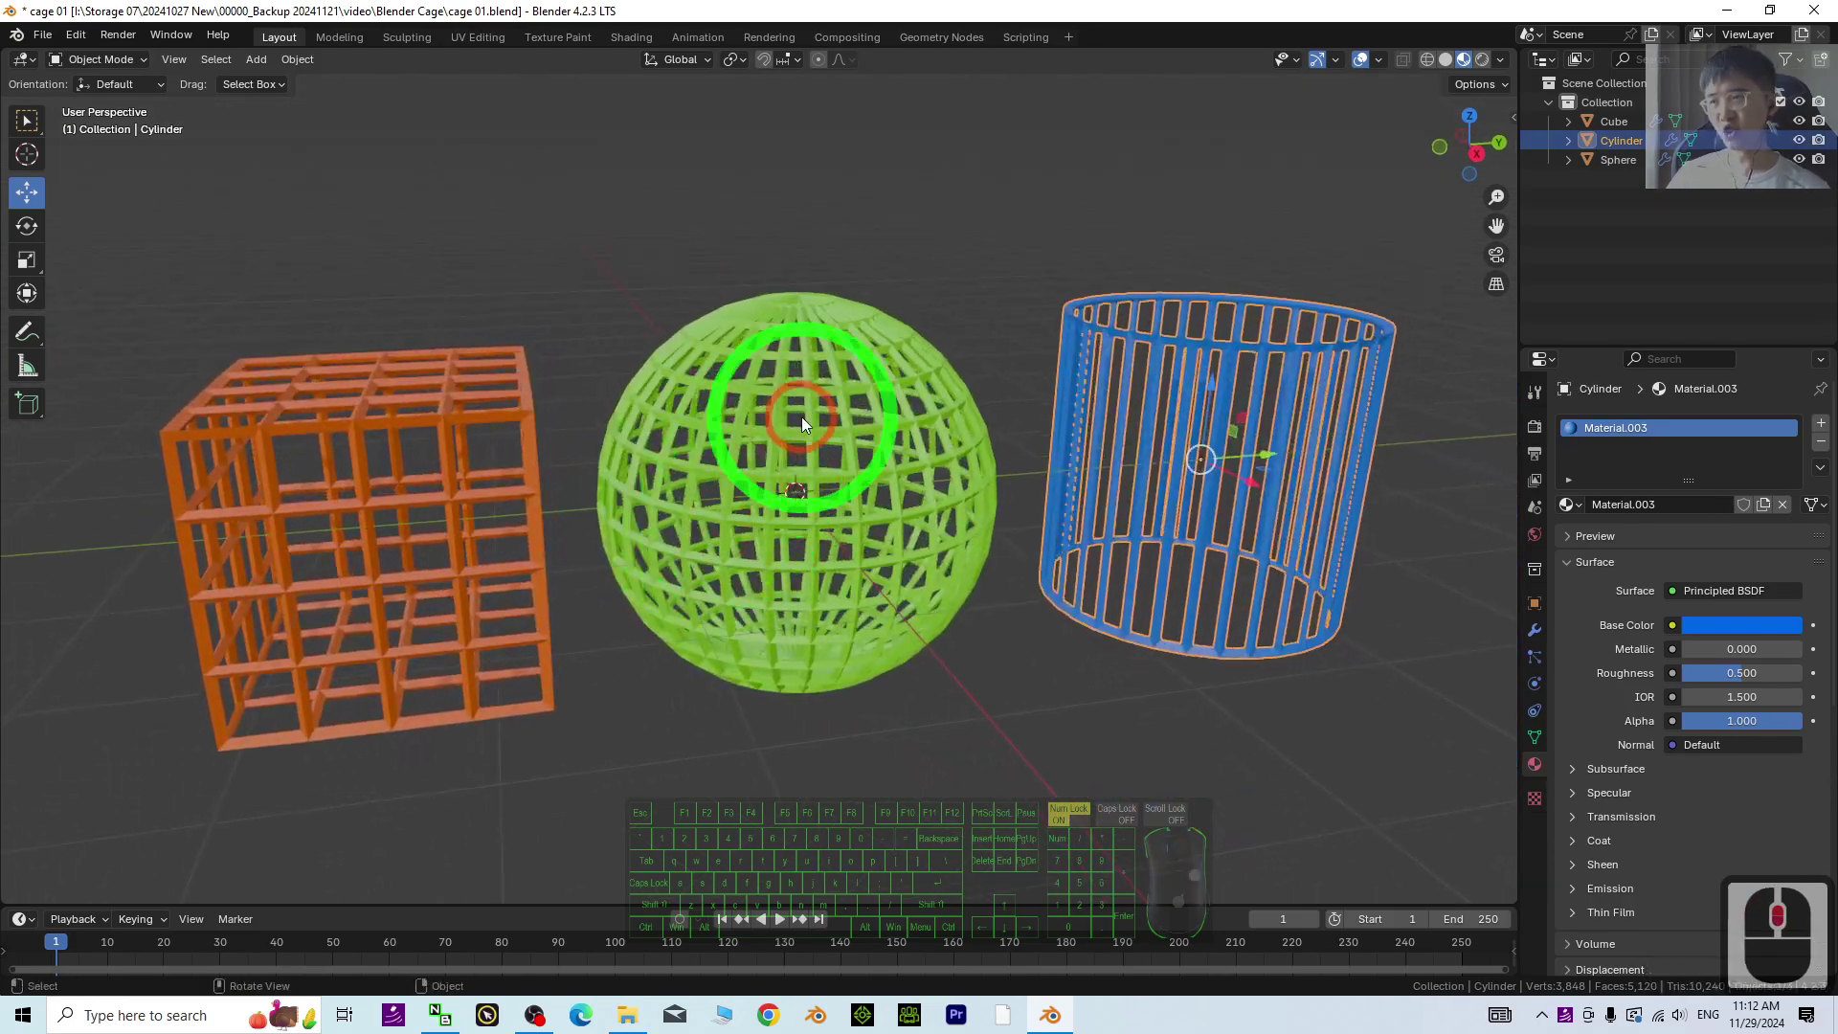
pyautogui.click(718, 488)
pyautogui.moveTo(605, 546); pyautogui.dragTo(680, 561, button='middle')
pyautogui.click(450, 557)
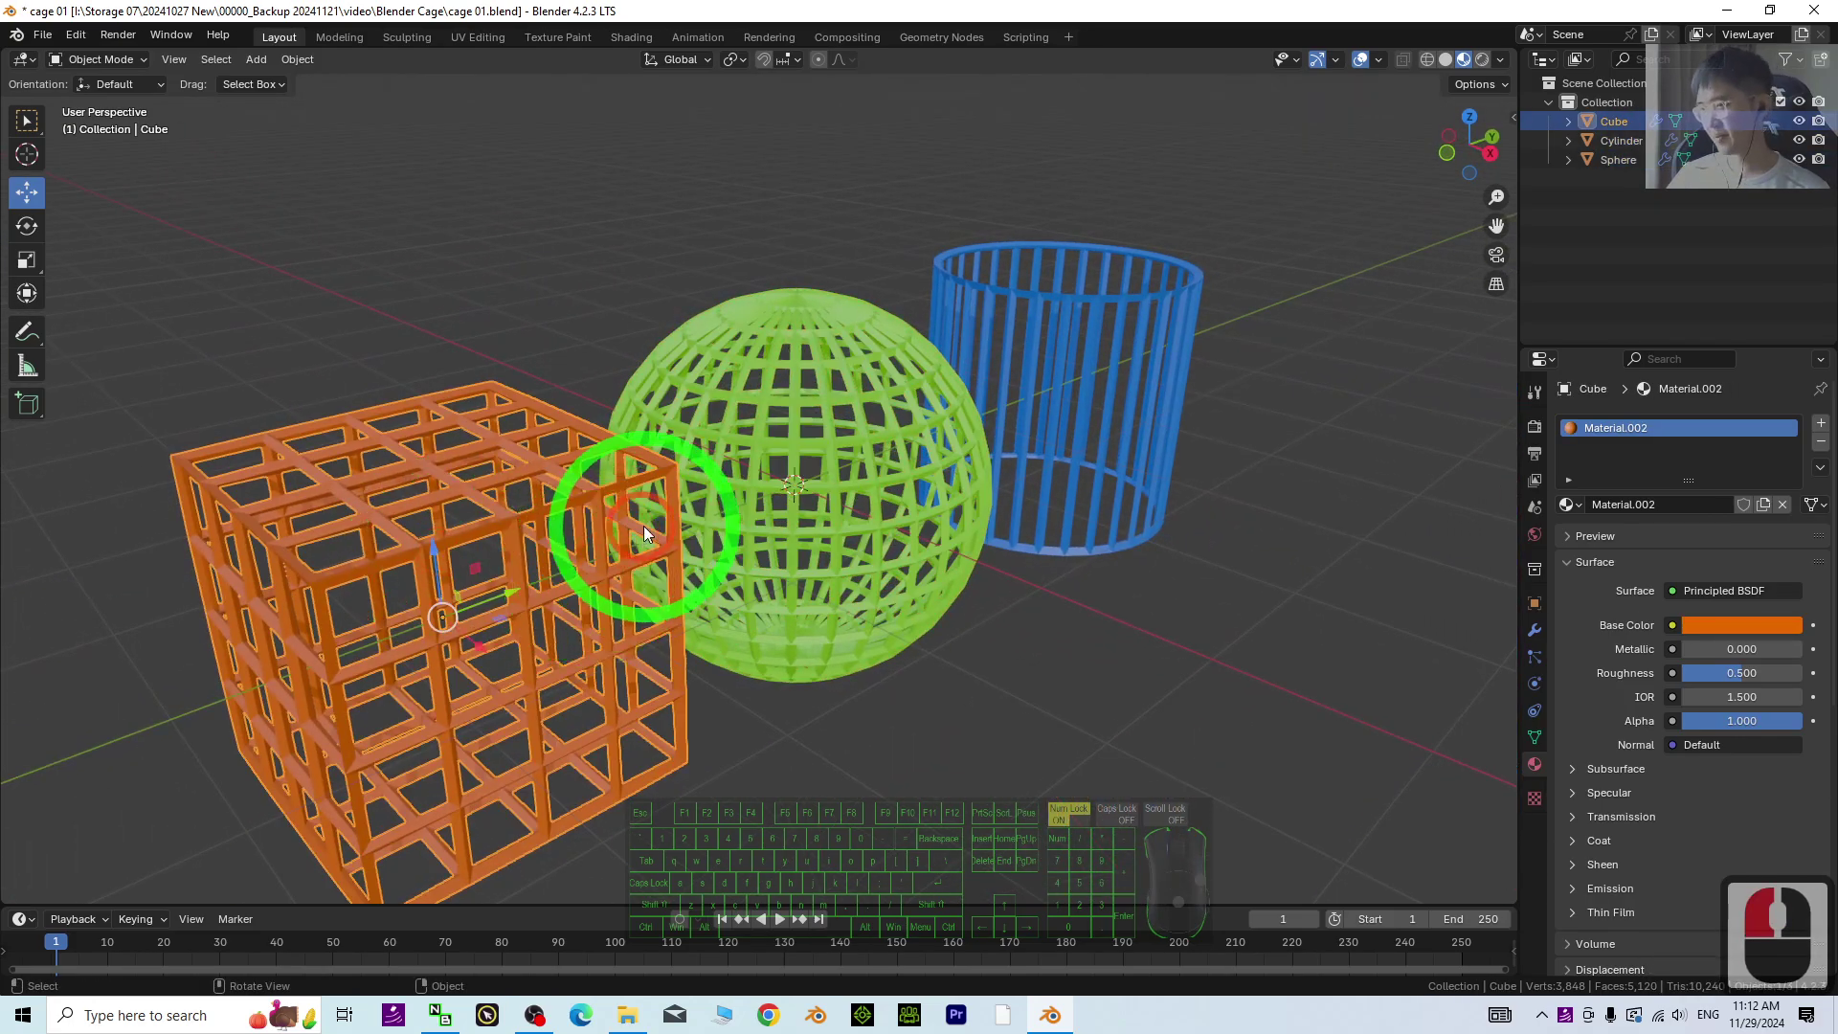
pyautogui.scroll(3, 644, 525)
pyautogui.scroll(3, 936, 381)
pyautogui.keyDown('shift'); pyautogui.moveTo(937, 381); pyautogui.dragTo(517, 544, button='middle'); pyautogui.keyUp('shift')
pyautogui.keyDown('shift'); pyautogui.moveTo(1436, 417); pyautogui.dragTo(929, 423, button='middle'); pyautogui.keyUp('shift')
pyautogui.click(1122, 523)
pyautogui.moveTo(1034, 594); pyautogui.dragTo(1010, 509, button='middle')
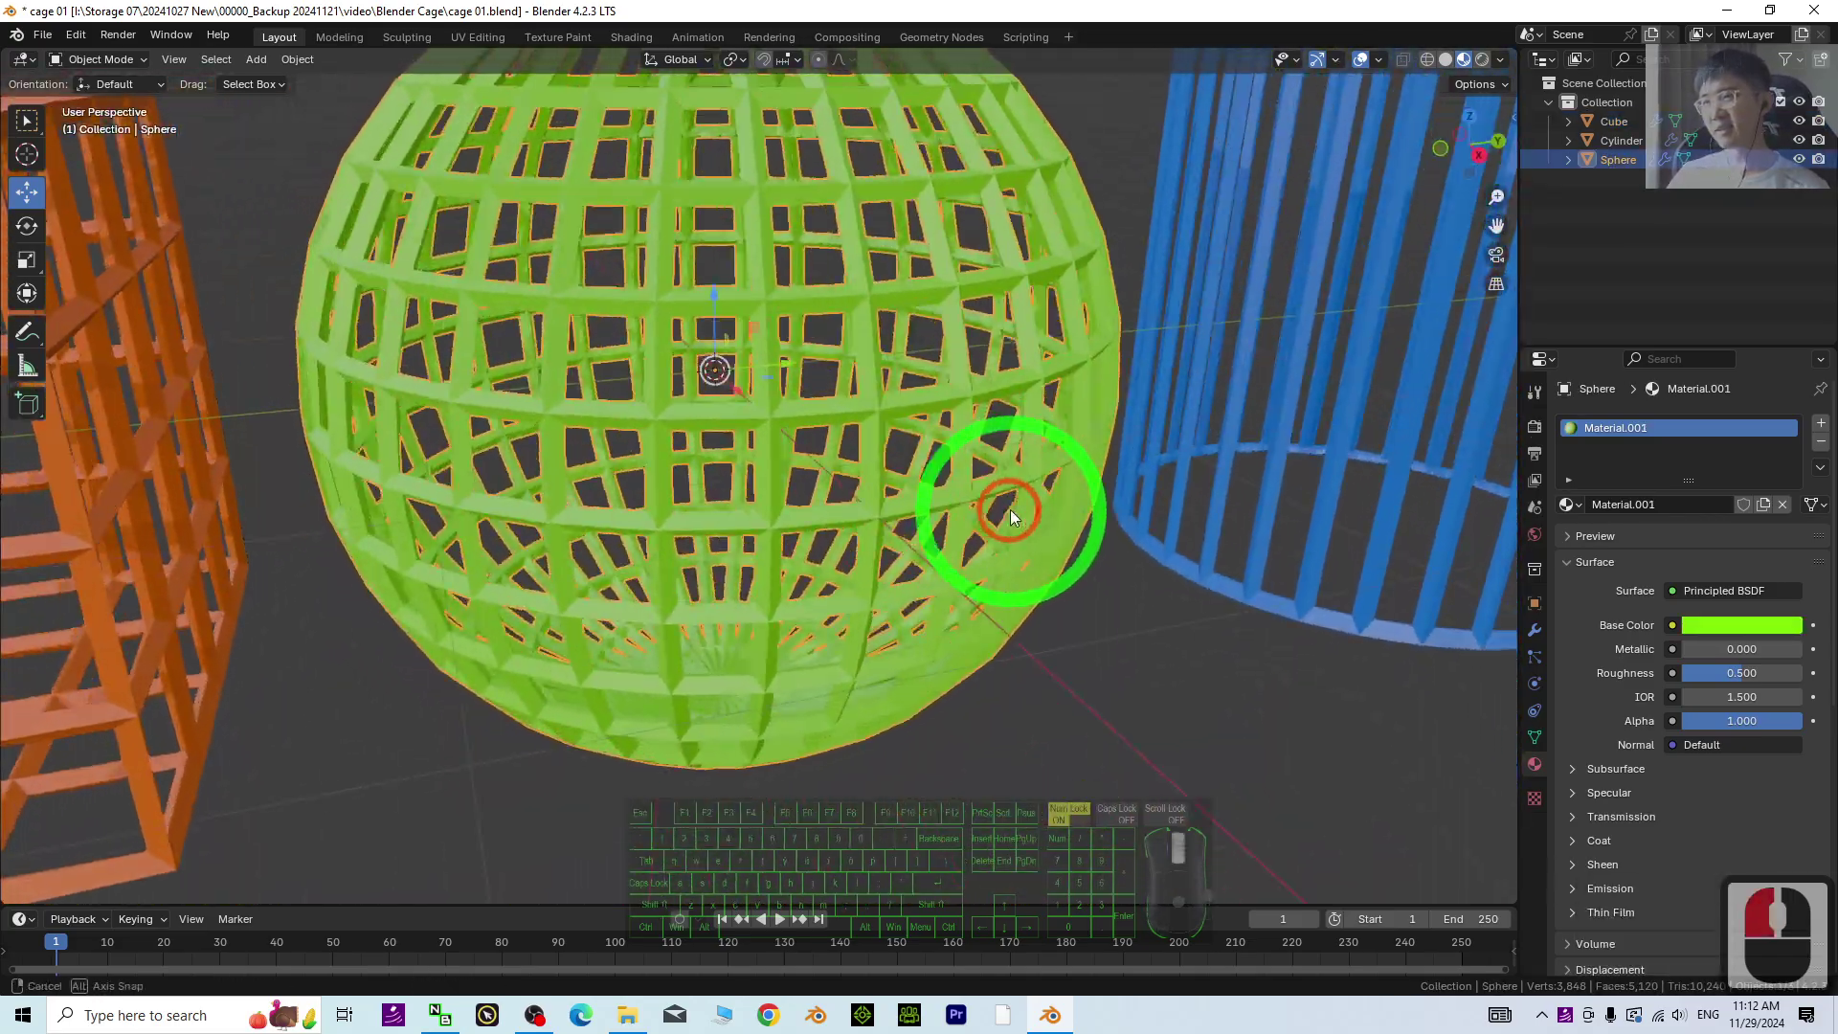
pyautogui.scroll(-2, 1010, 509)
pyautogui.click(1260, 377)
pyautogui.keyDown('shift'); pyautogui.moveTo(1260, 378); pyautogui.dragTo(869, 534, button='middle'); pyautogui.keyUp('shift')
pyautogui.scroll(2, 869, 533)
pyautogui.scroll(2, 1005, 411)
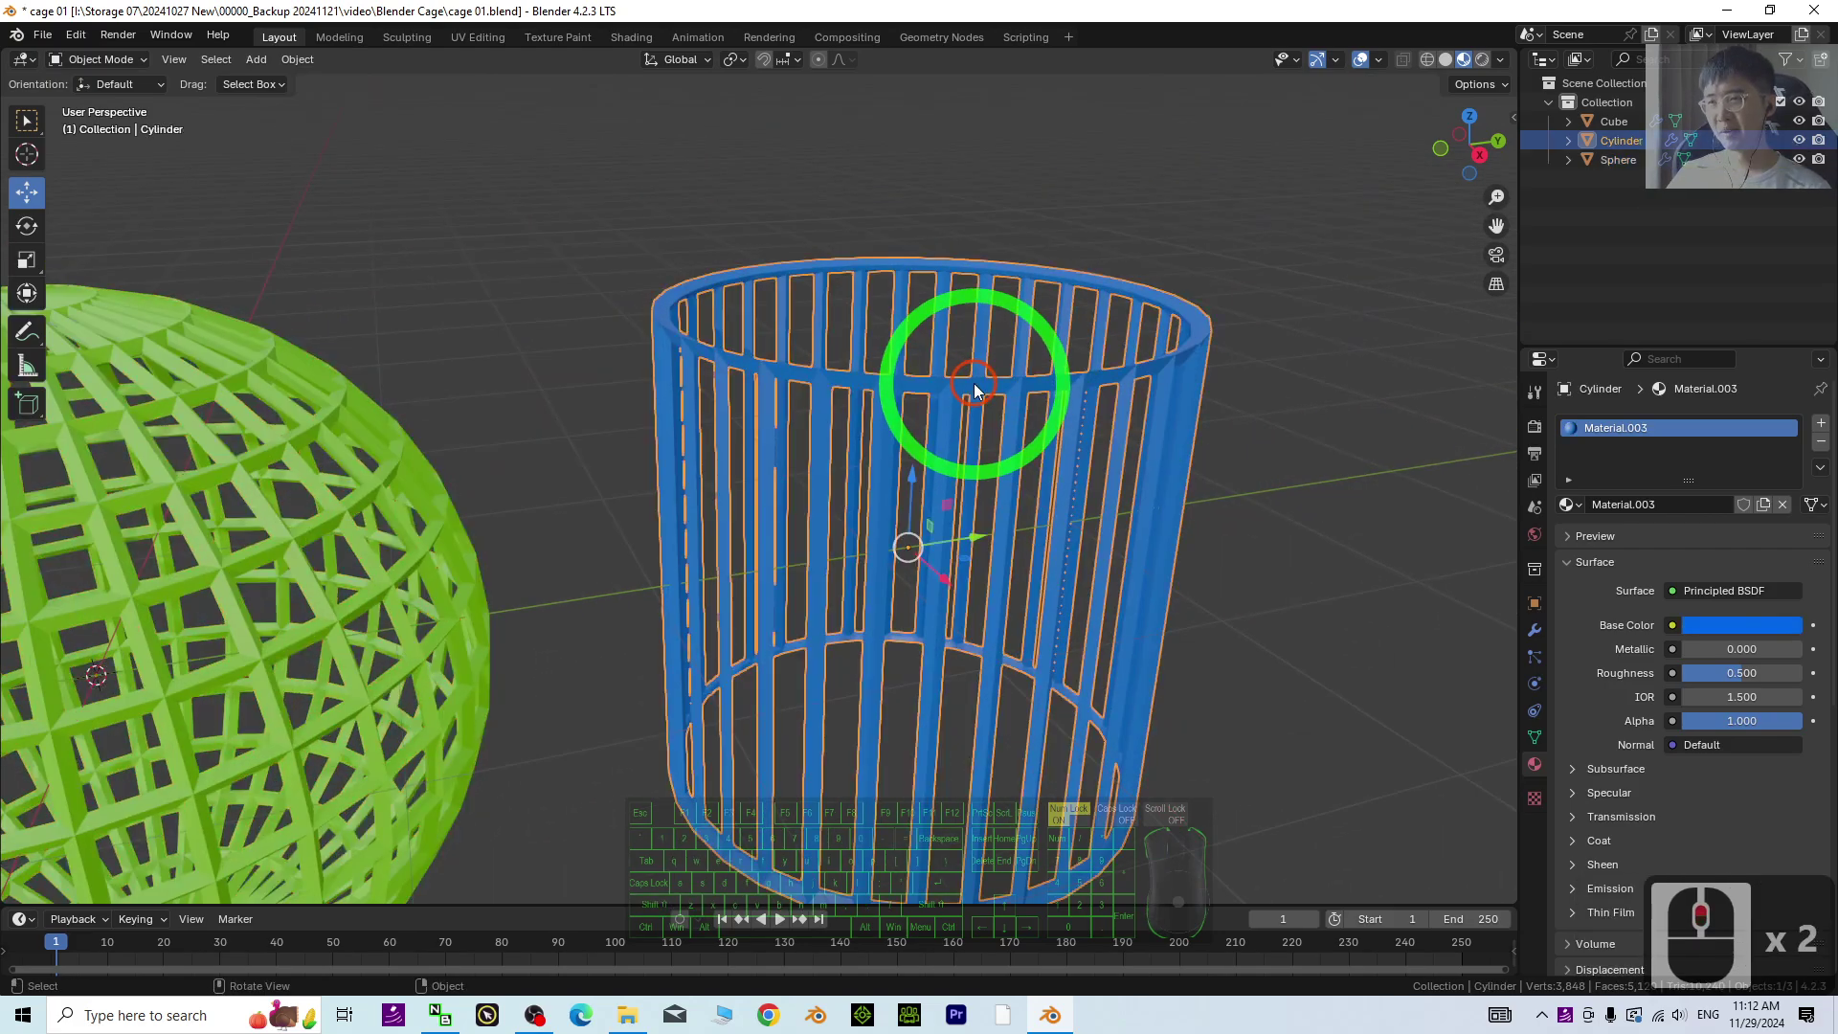
pyautogui.scroll(-3, 909, 477)
pyautogui.keyDown('shift'); pyautogui.moveTo(586, 527); pyautogui.dragTo(917, 404, button='middle'); pyautogui.keyUp('shift')
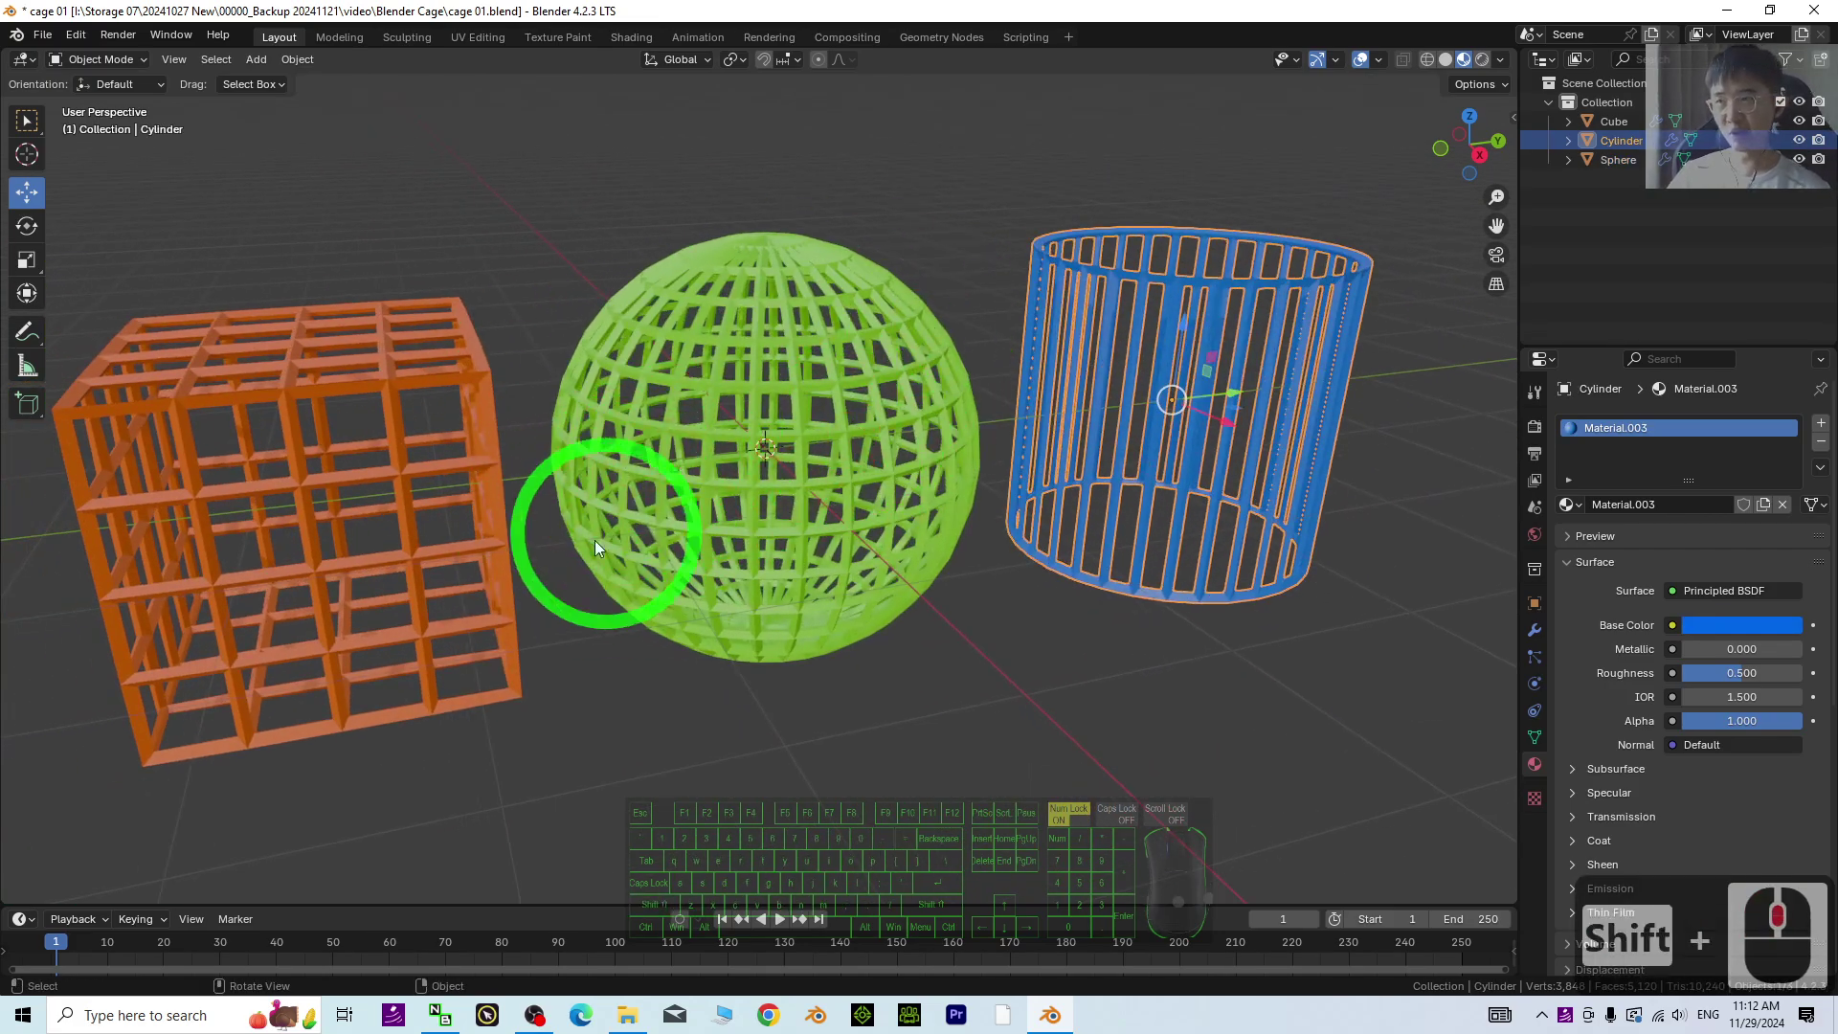
pyautogui.moveTo(595, 540); pyautogui.dragTo(646, 575, button='middle')
pyautogui.click(485, 605)
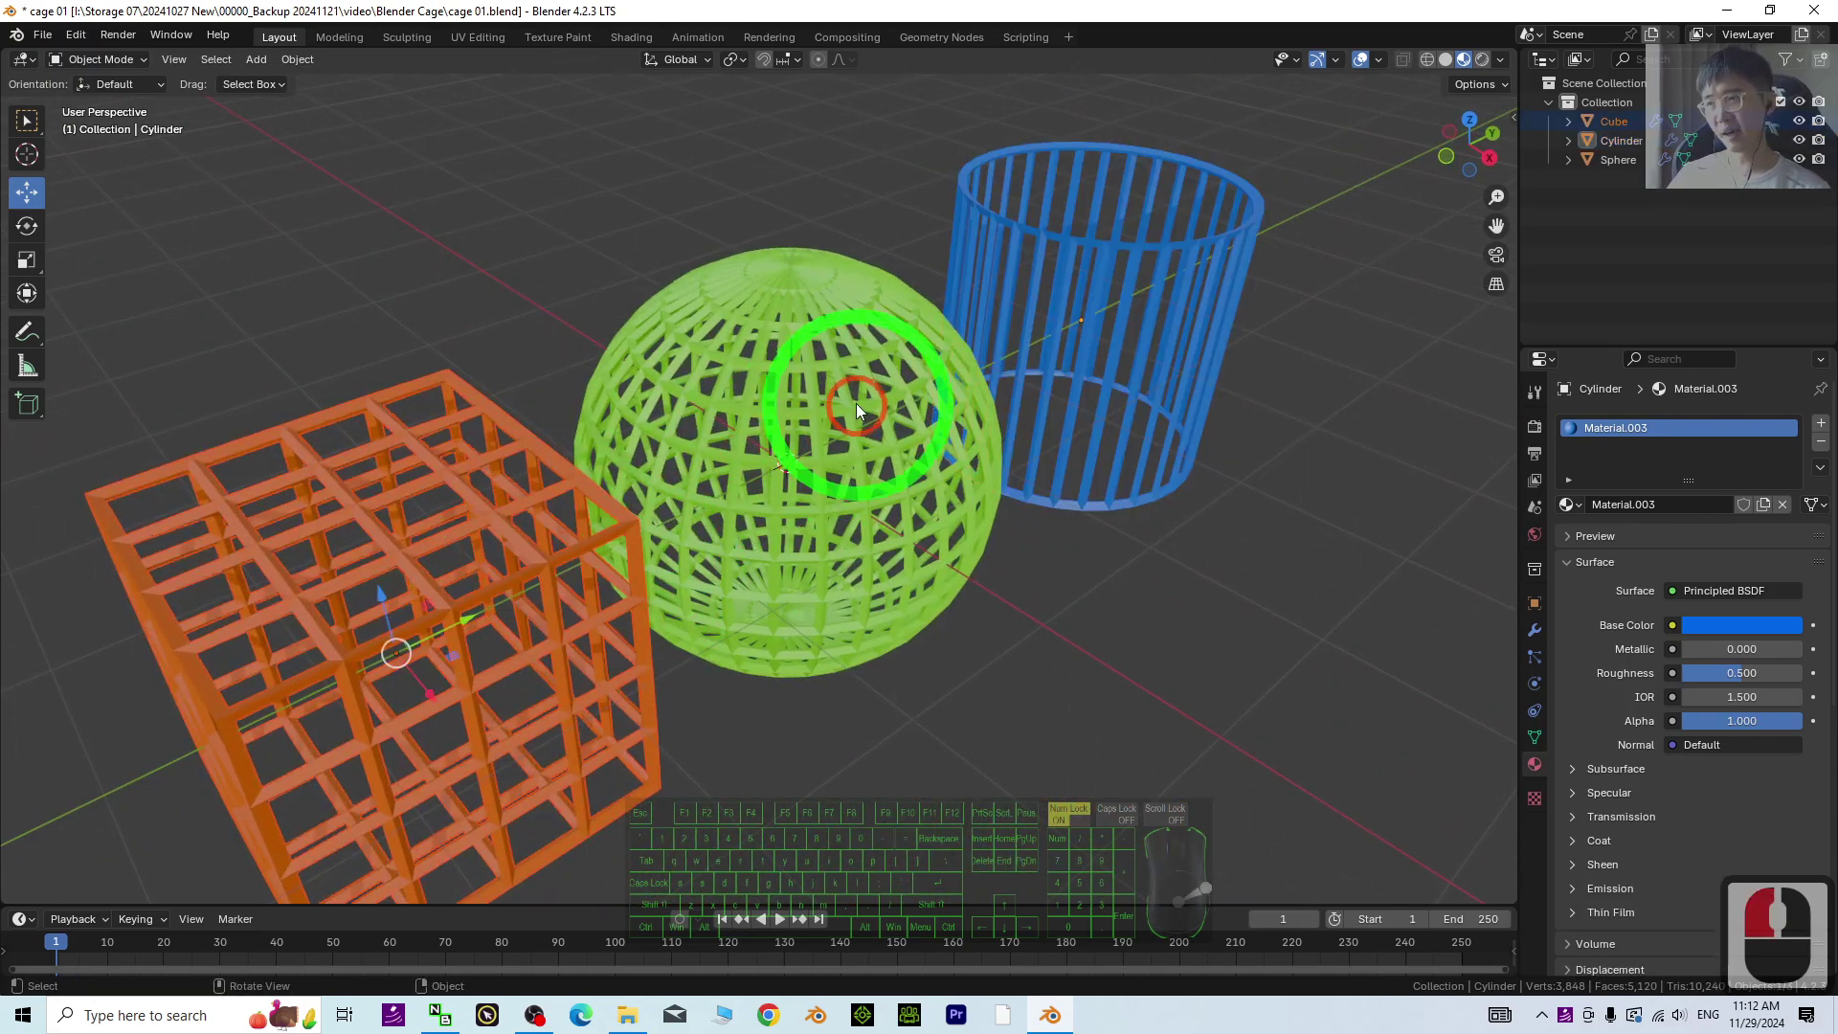
pyautogui.click(856, 404)
# Step: Start a new file without saving the current changes and delete all the default objects in the scene
pyautogui.click(42, 34)
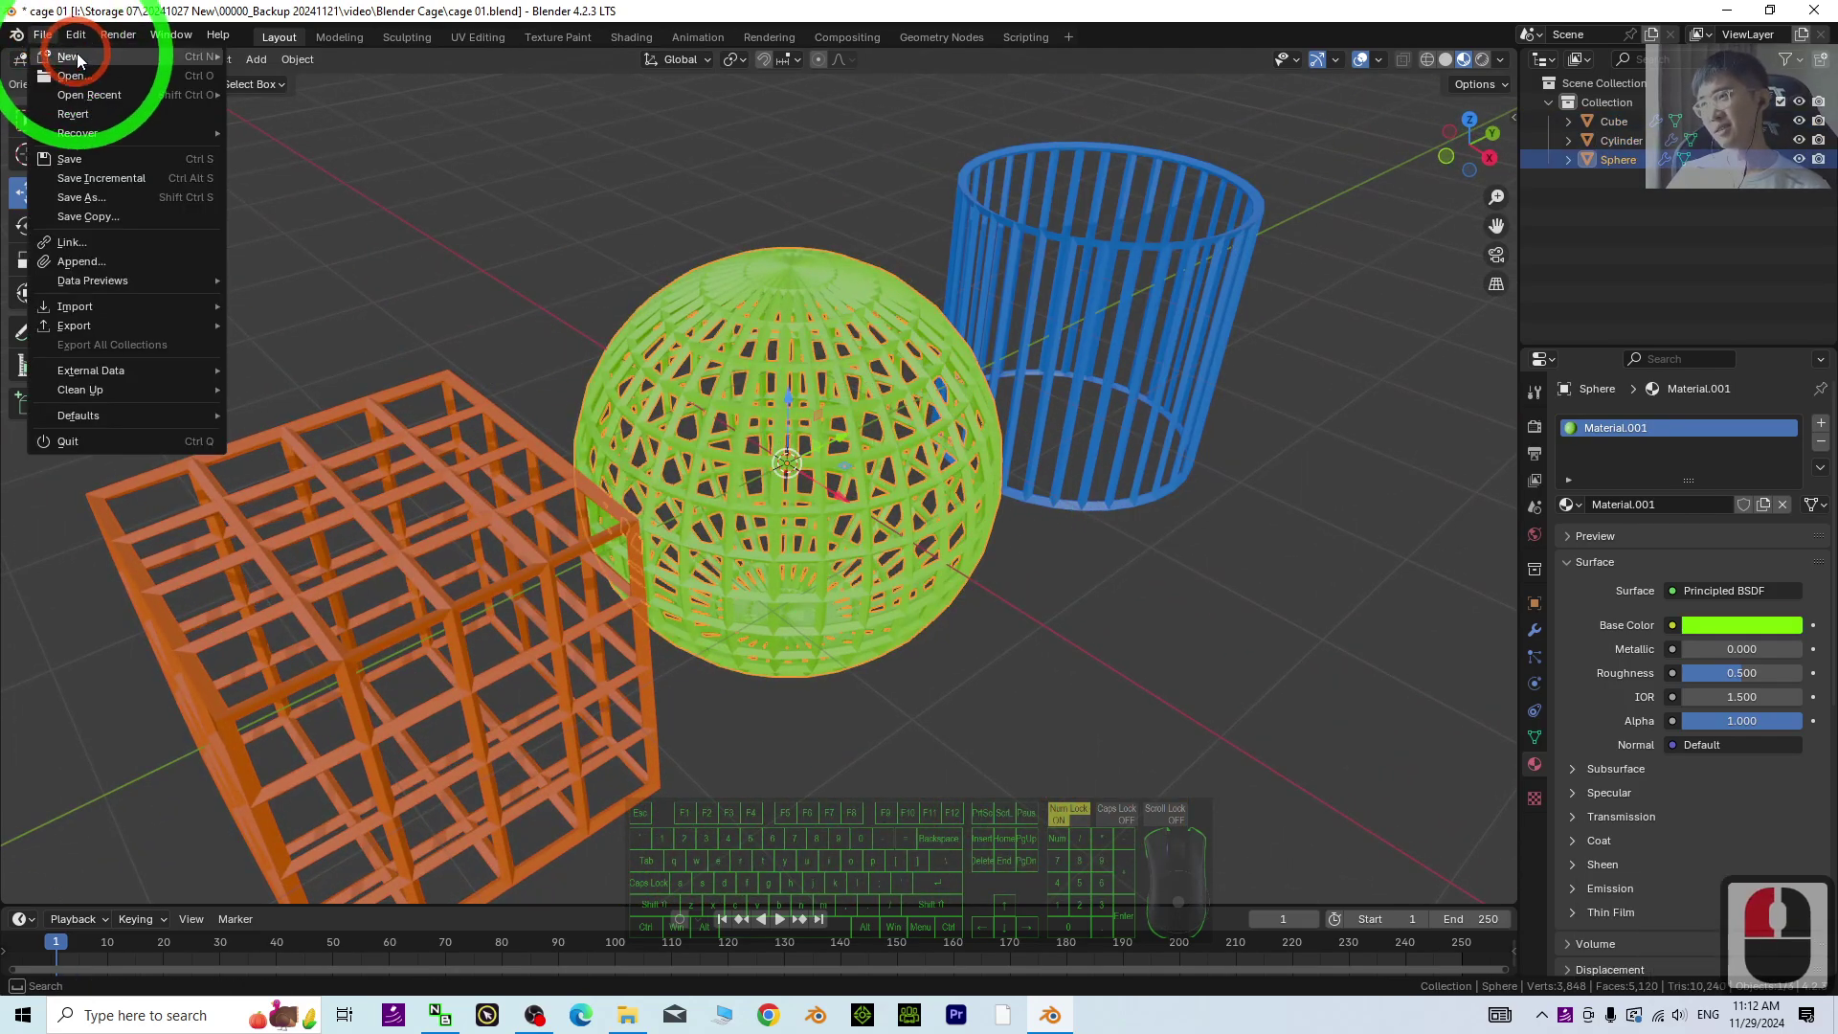
pyautogui.click(76, 55)
pyautogui.click(275, 60)
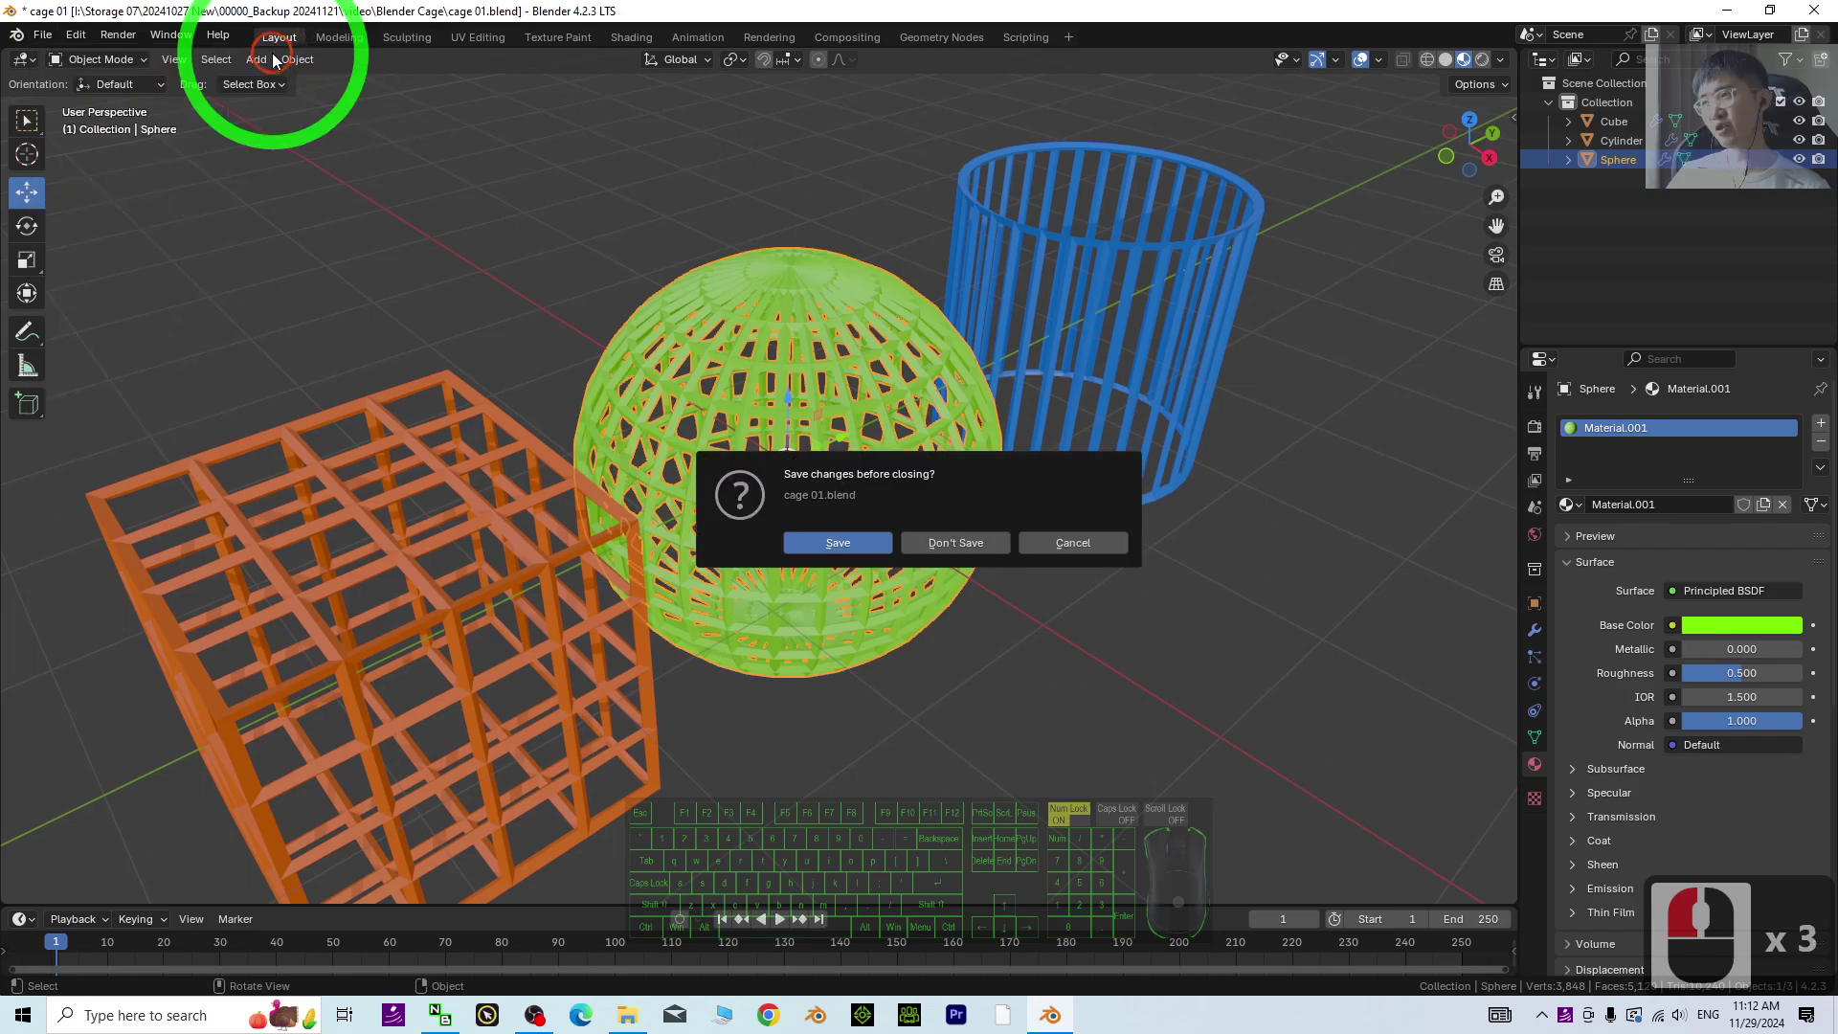
pyautogui.click(984, 543)
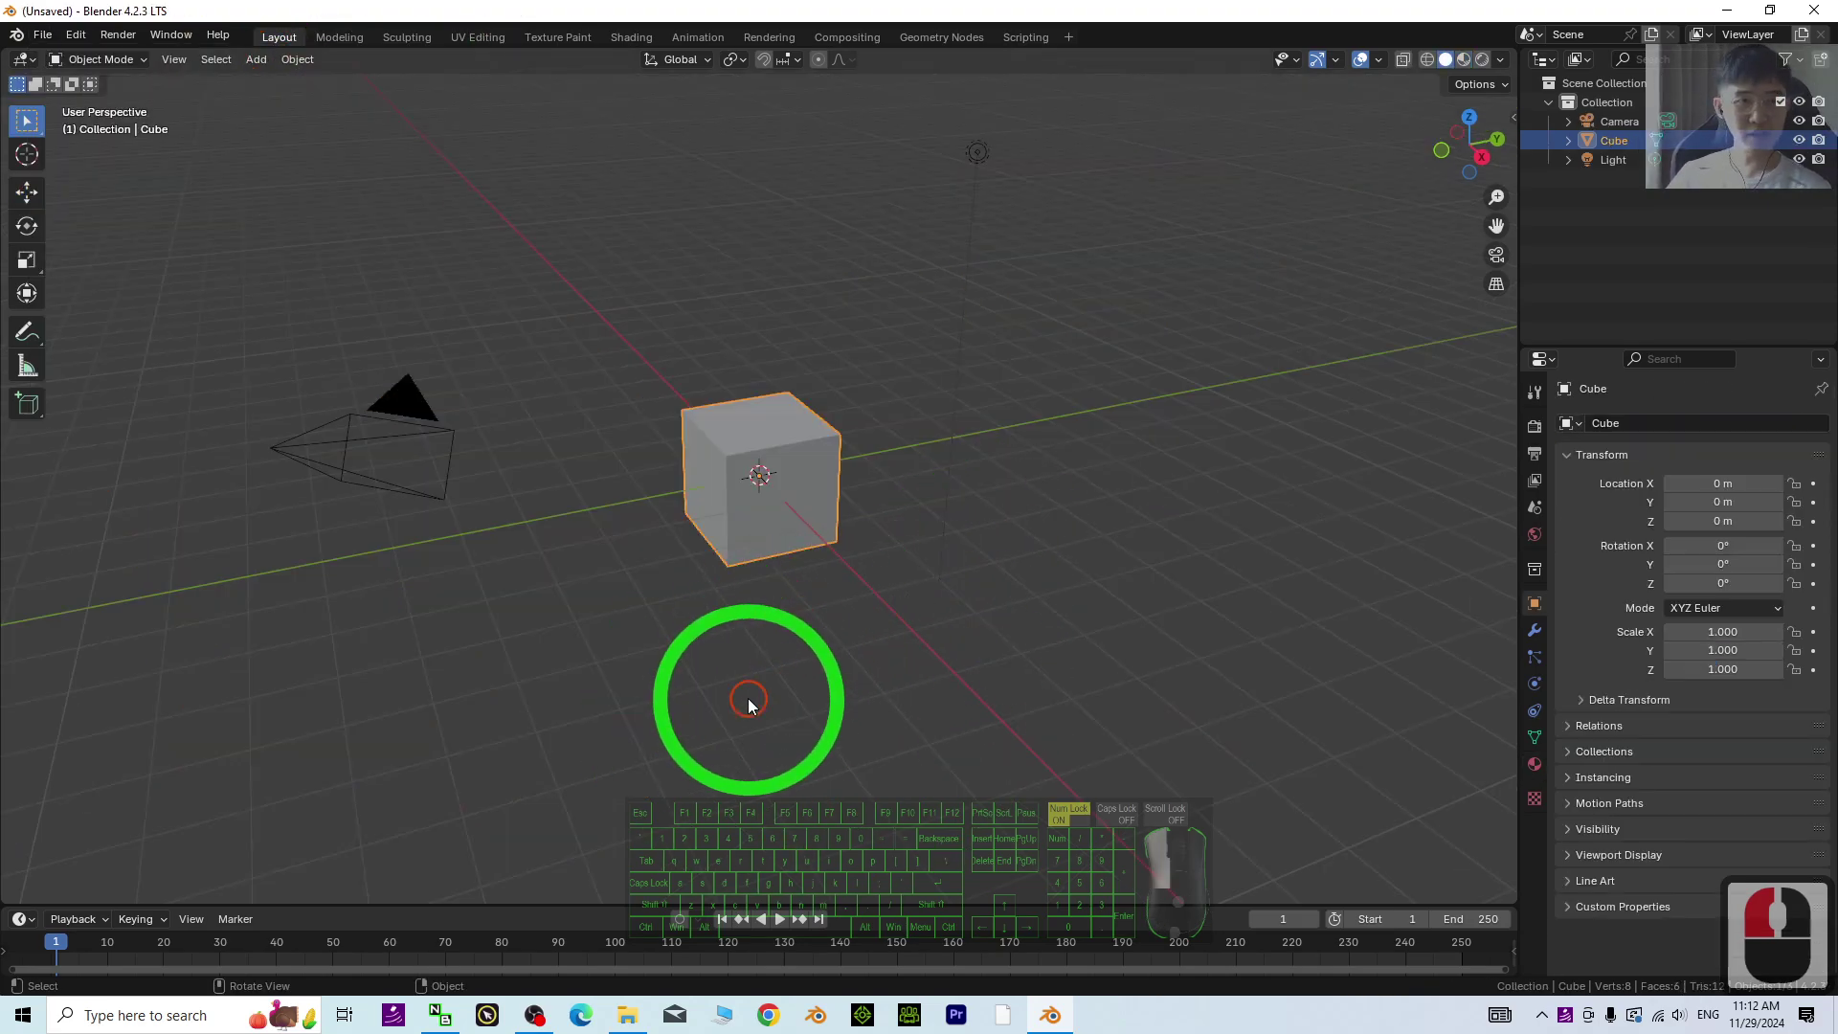
pyautogui.press('a')
pyautogui.press('Delete')
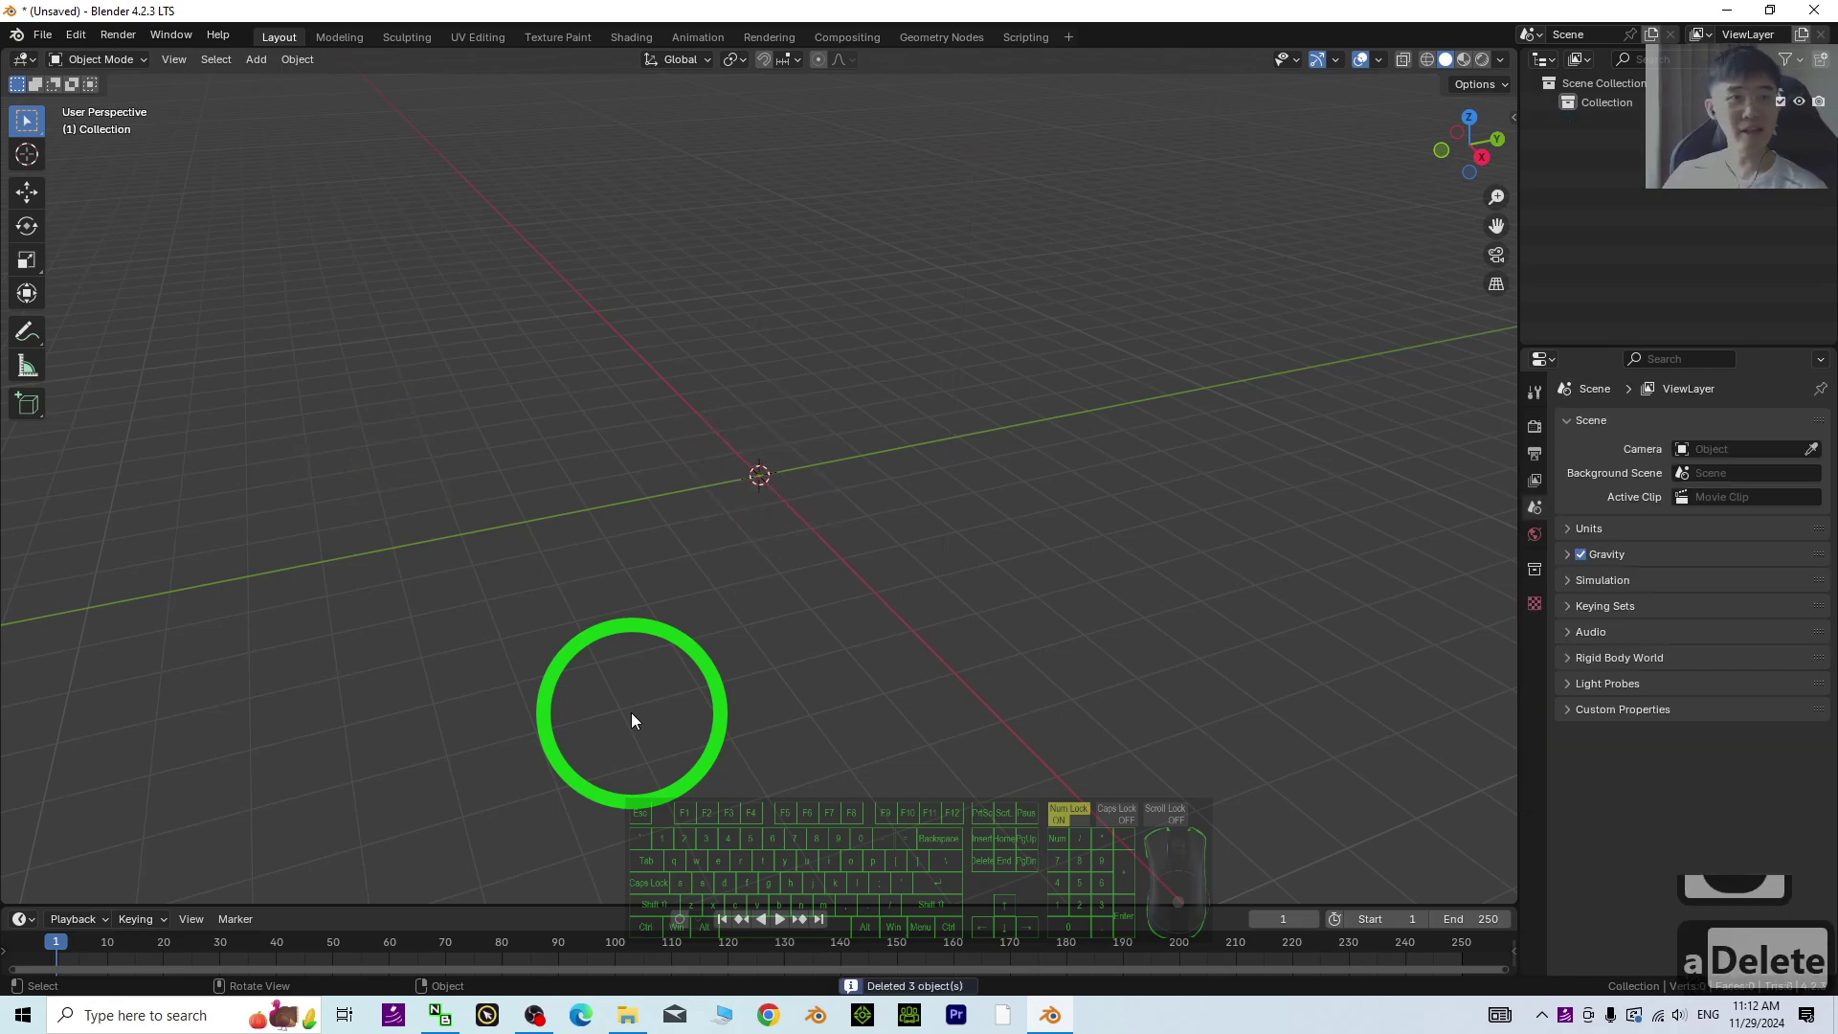
# Step: Add a cone mesh at the centre of the empty scene
pyautogui.scroll(4, 543, 474)
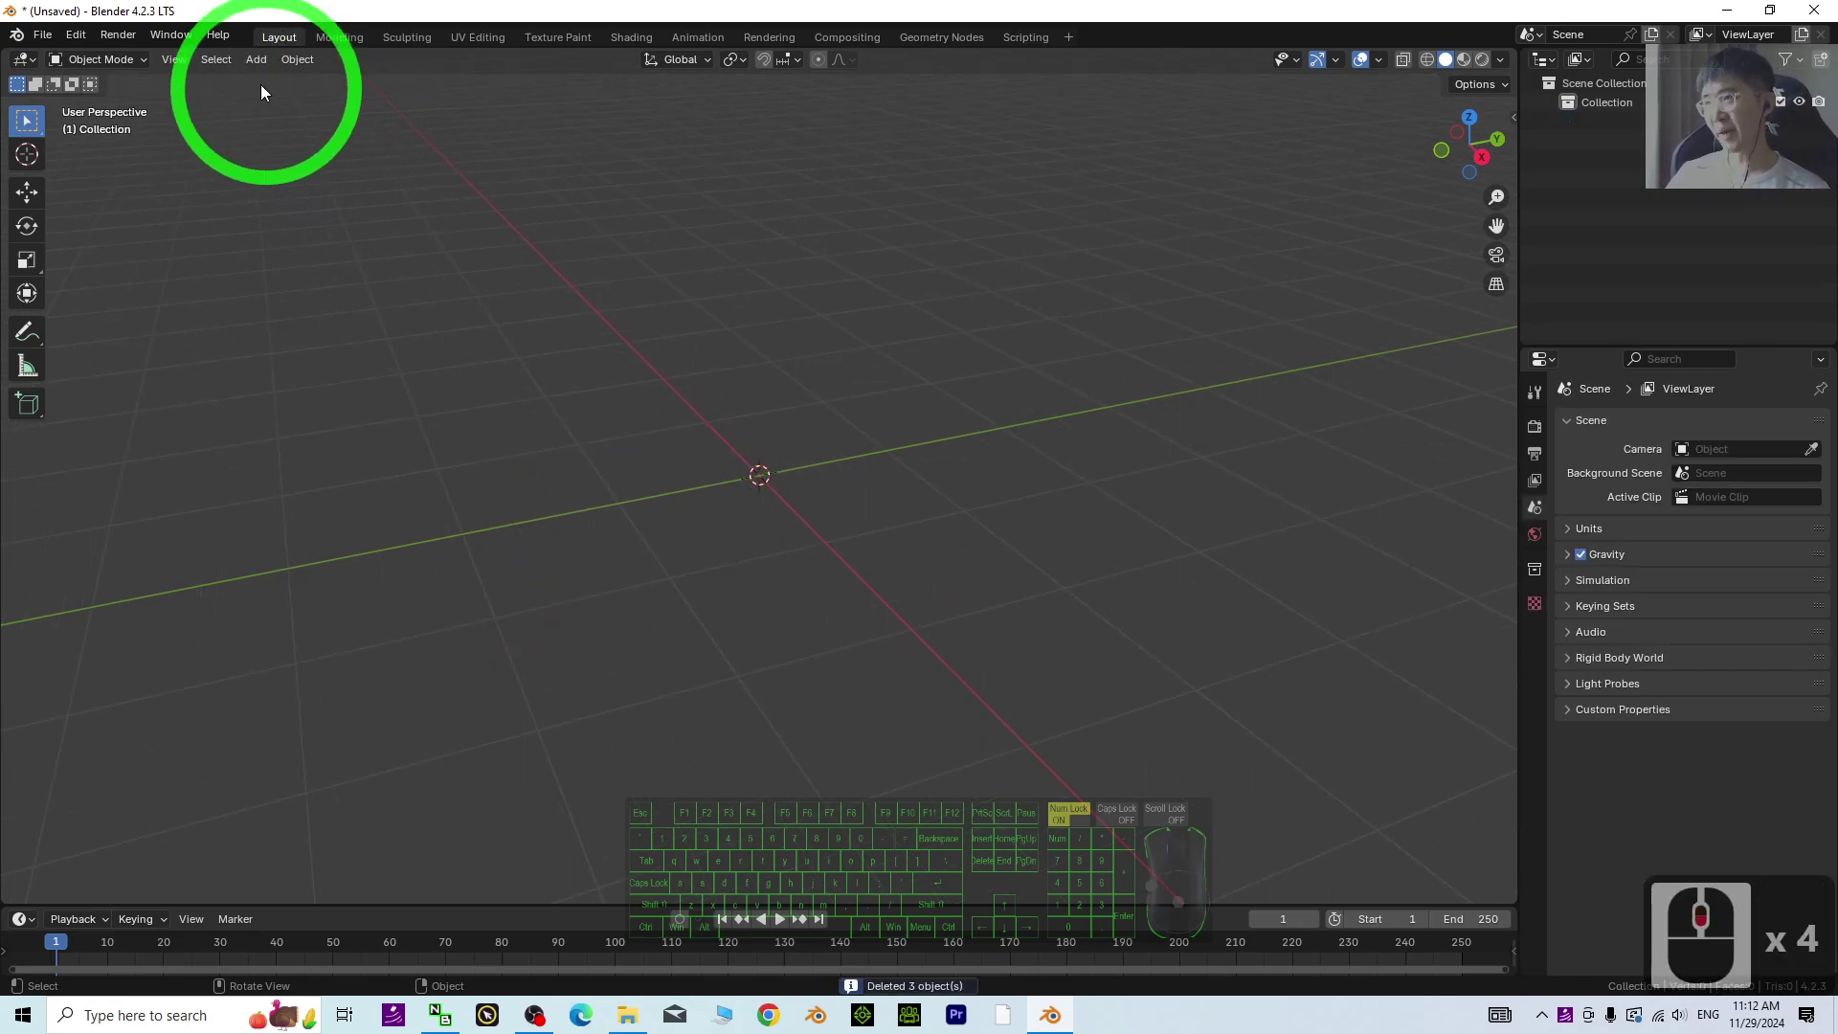
pyautogui.click(256, 60)
pyautogui.click(287, 85)
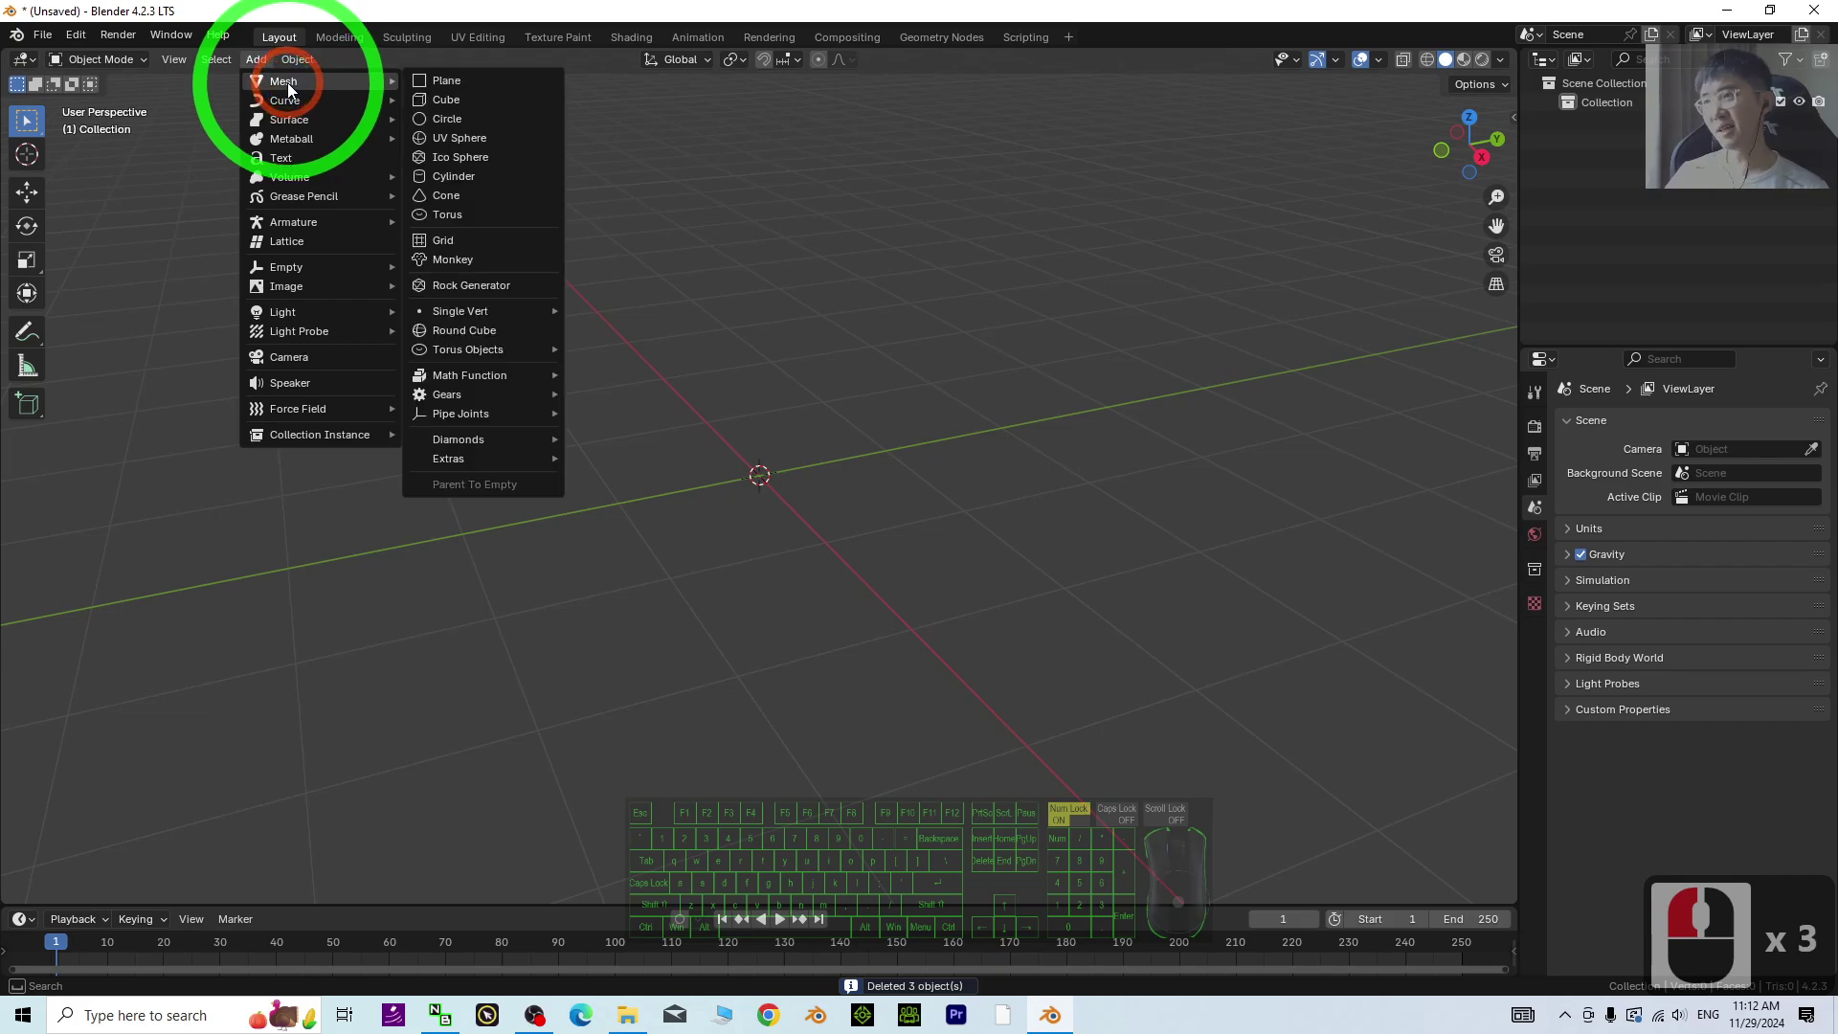
pyautogui.click(399, 84)
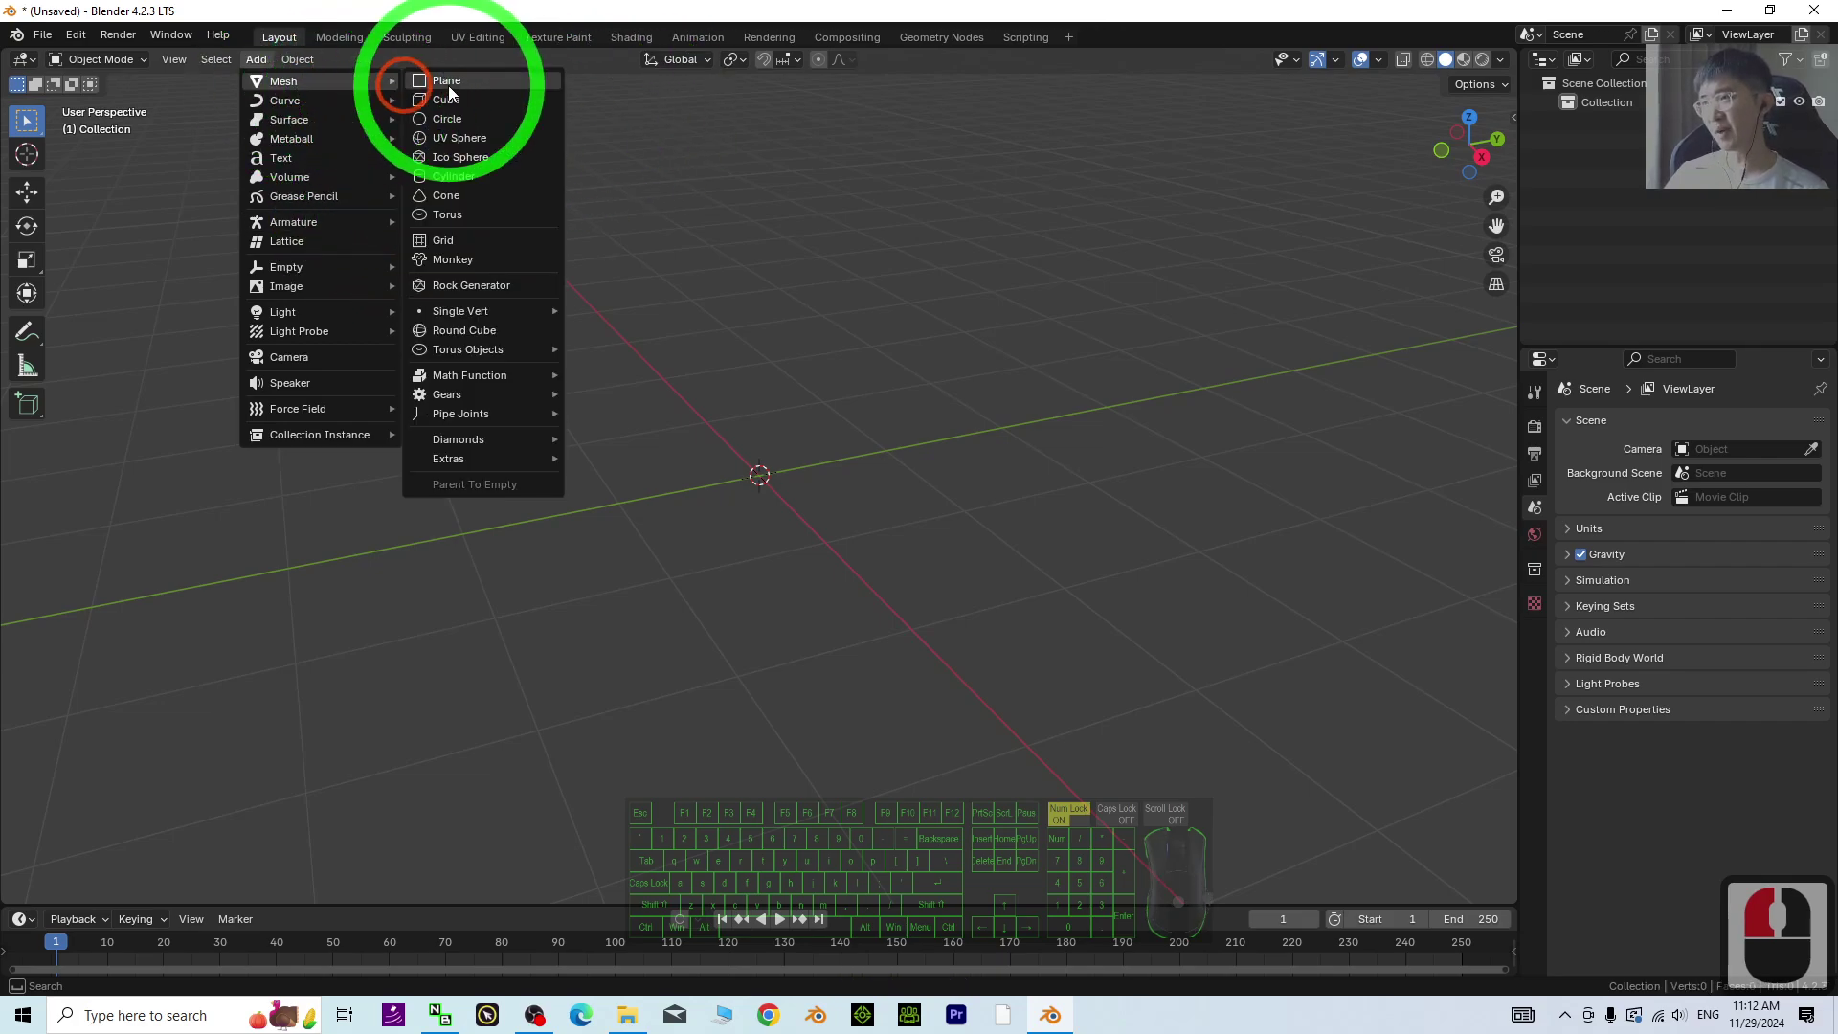
pyautogui.click(447, 195)
pyautogui.scroll(3, 792, 431)
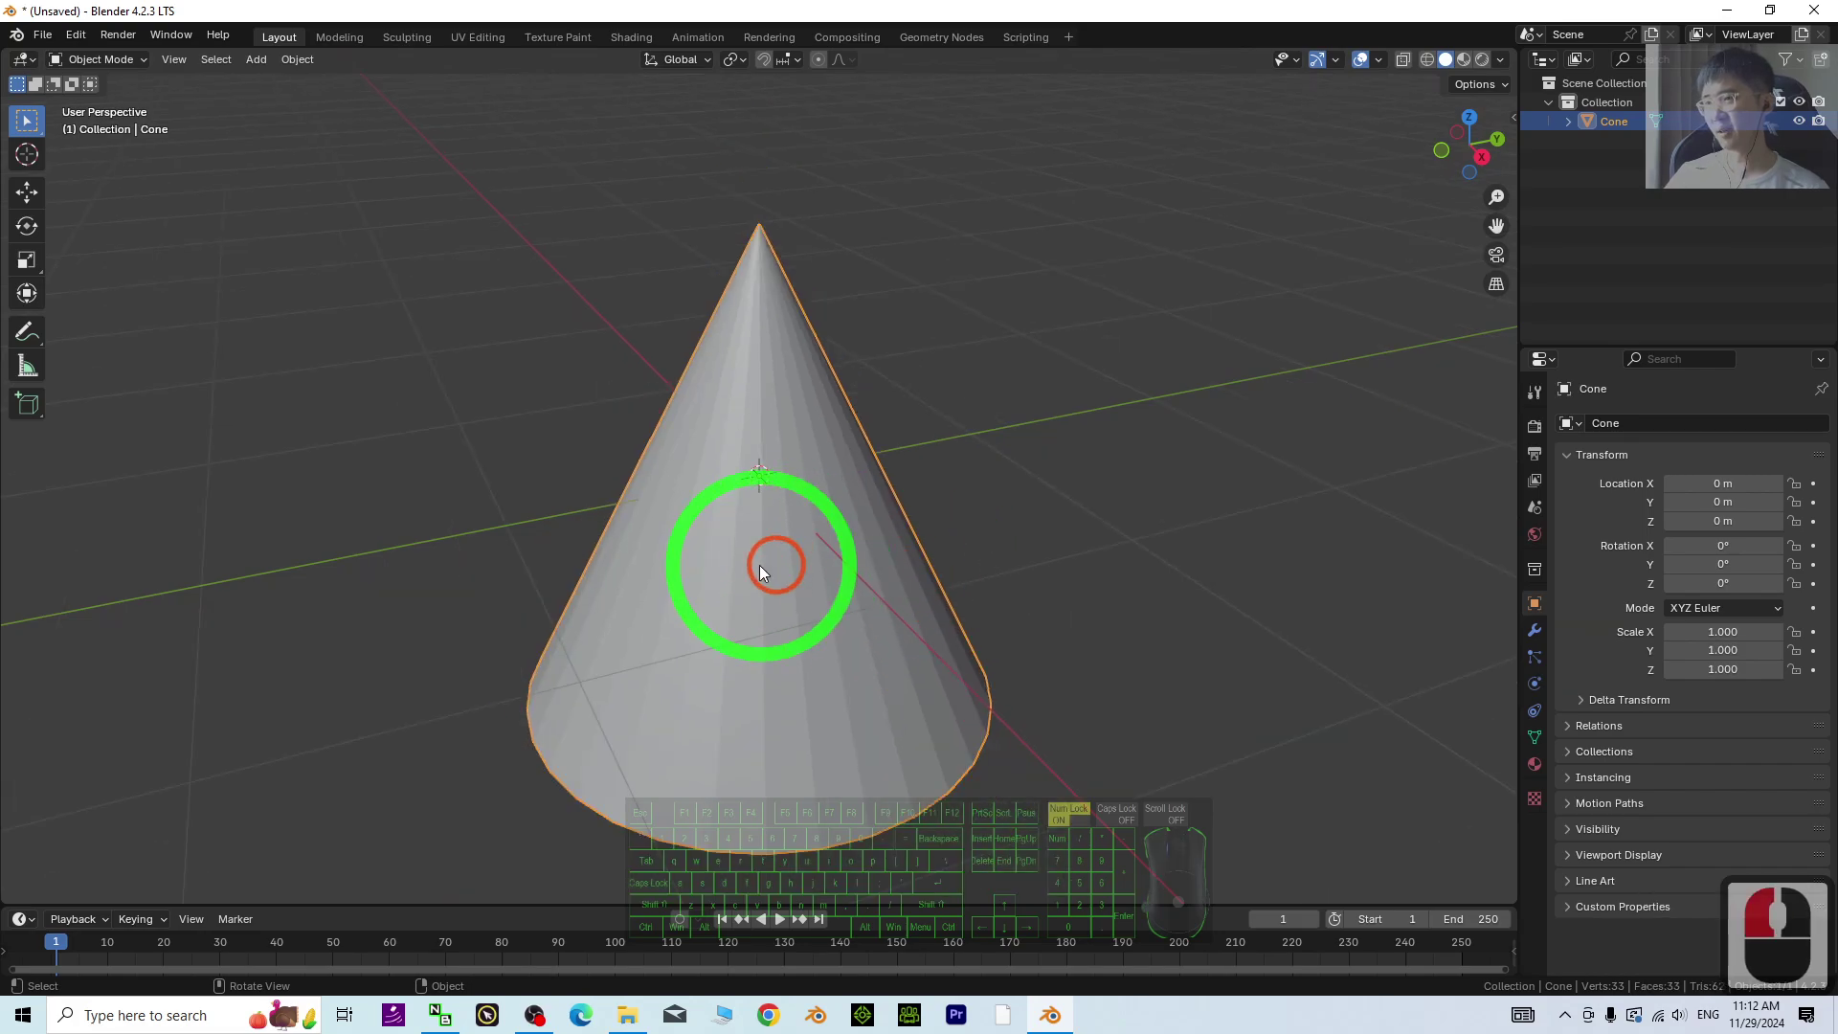
pyautogui.moveTo(808, 573); pyautogui.dragTo(858, 536, button='middle')
# Step: Add a Wireframe modifier to the cone
pyautogui.click(1534, 629)
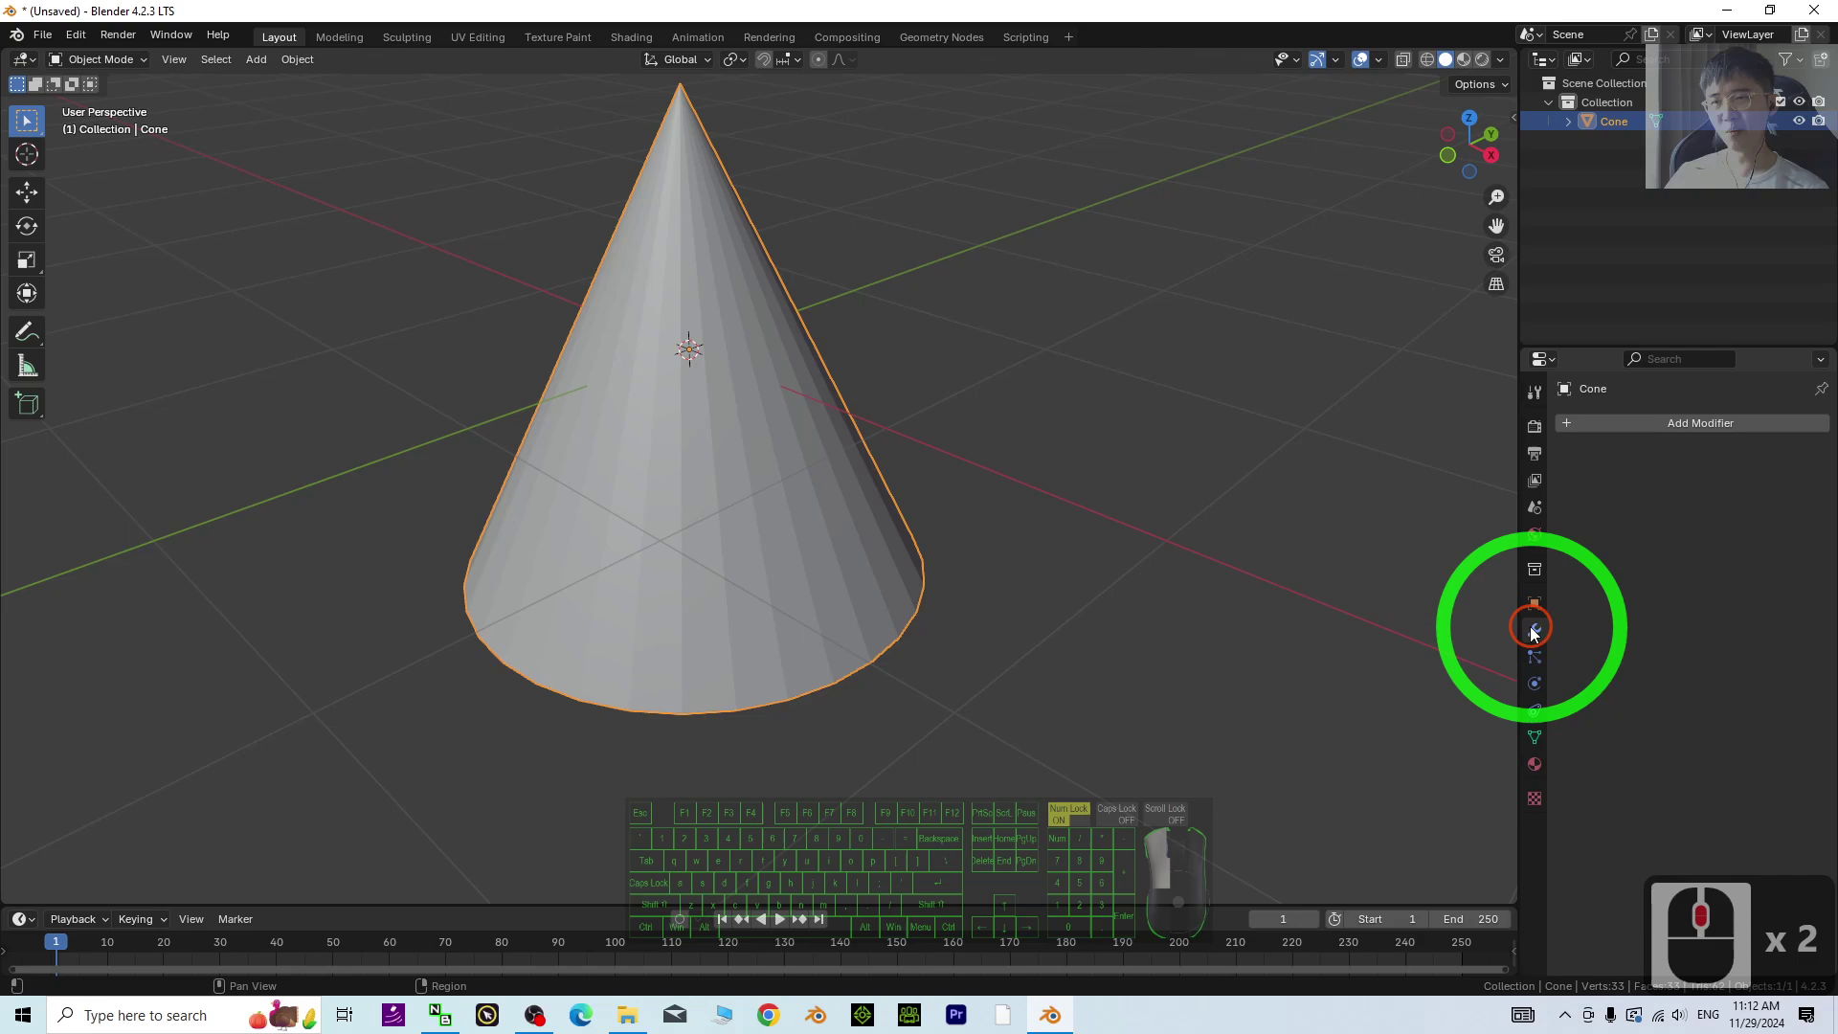
pyautogui.click(1662, 422)
pyautogui.moveTo(1616, 419)
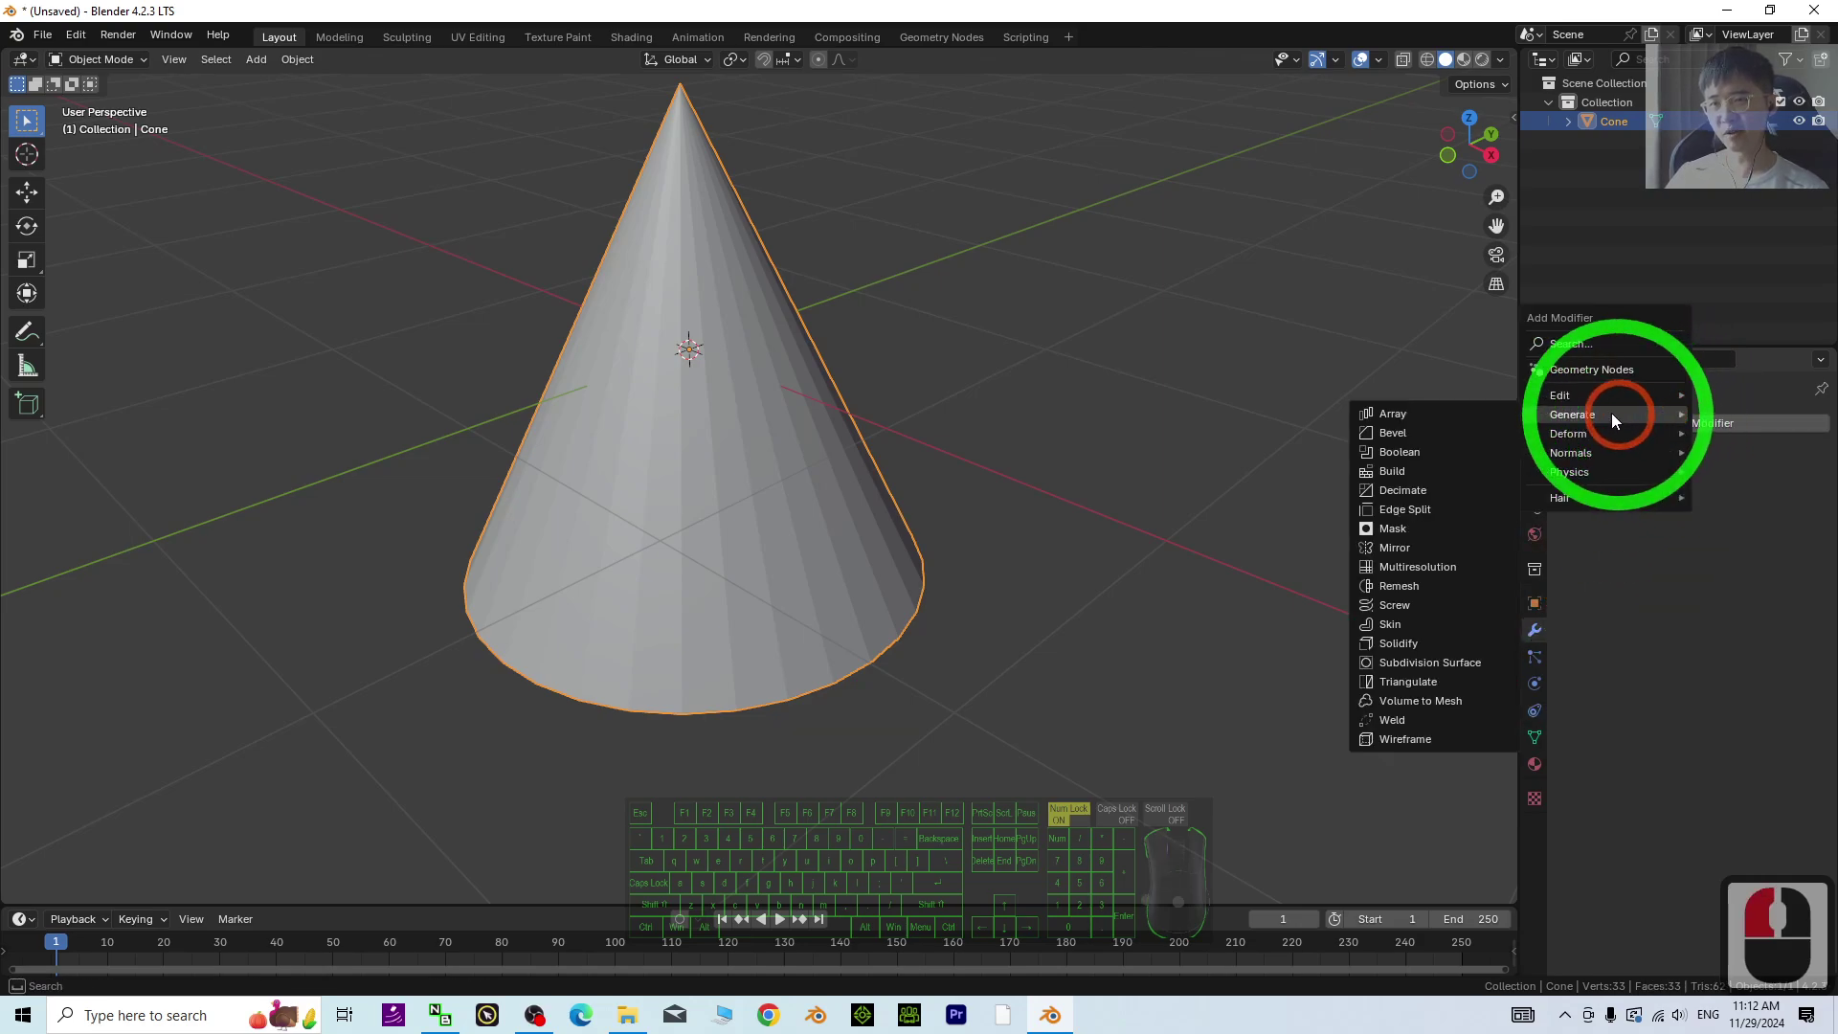
pyautogui.click(1739, 423)
pyautogui.click(1739, 423)
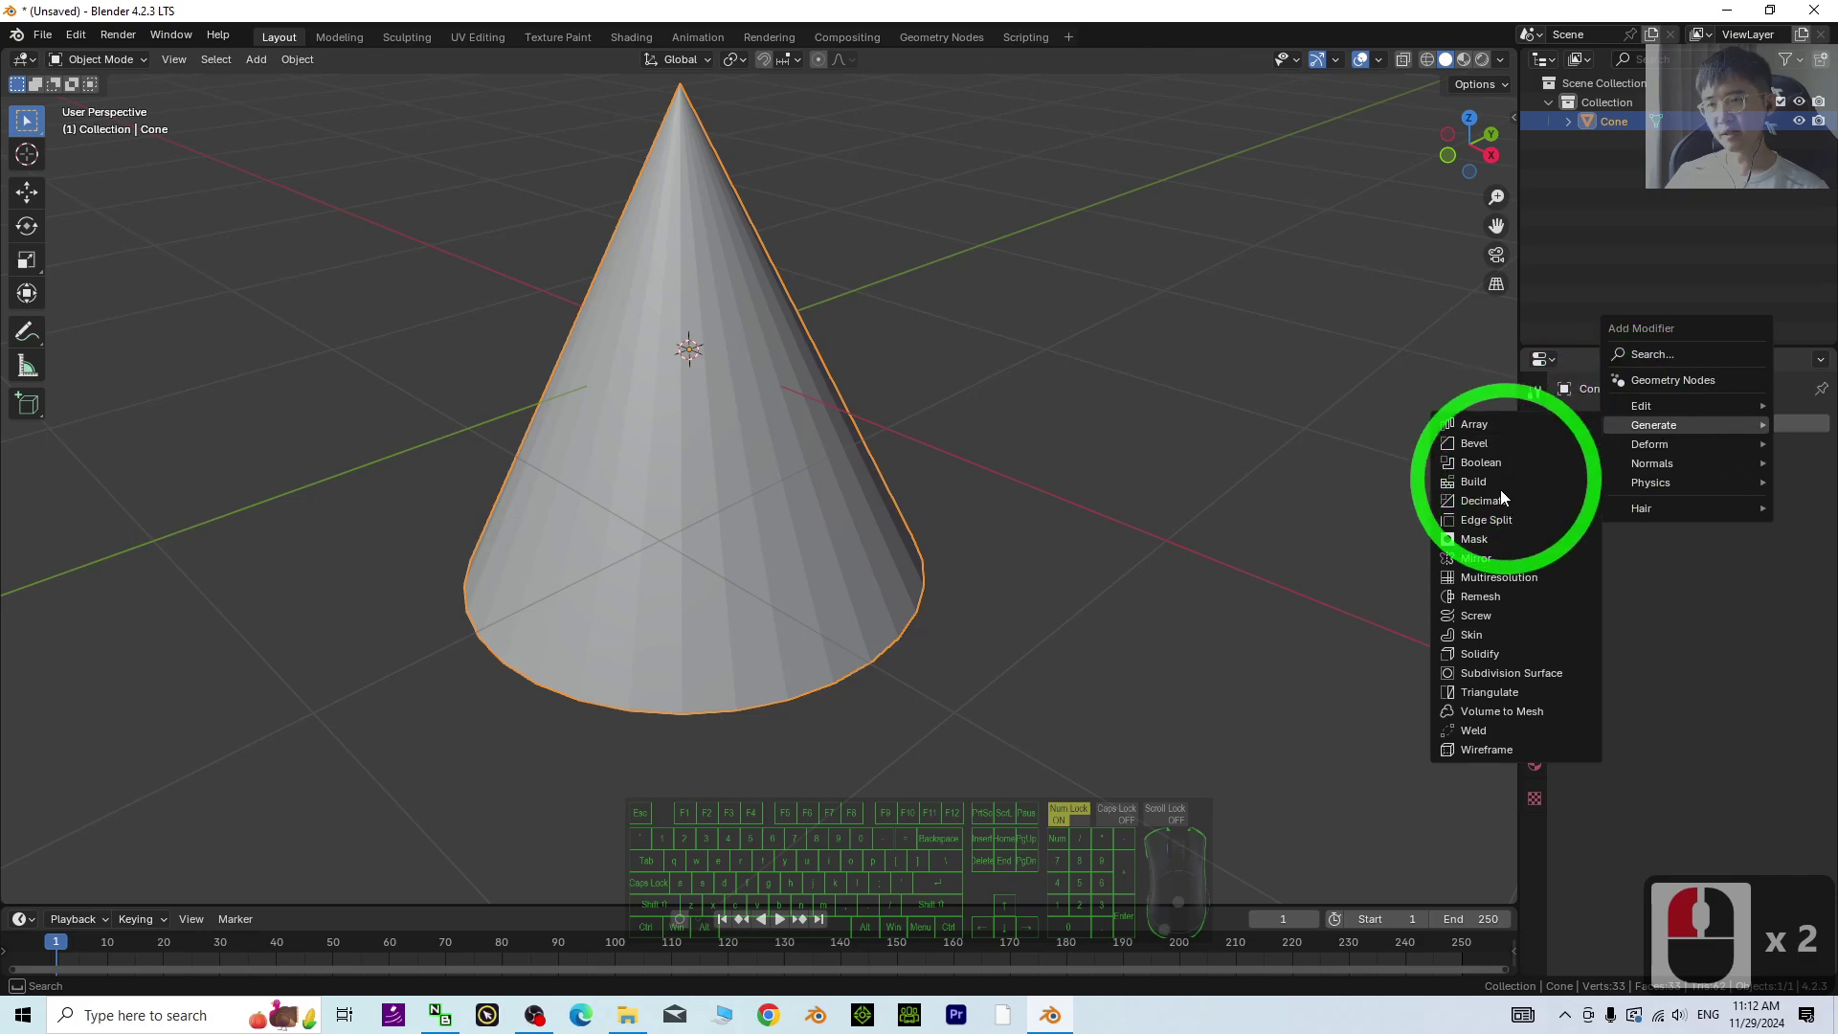
pyautogui.click(1486, 749)
# Step: Set the thickness of the cone's Wireframe modifier to 0.075 m
pyautogui.moveTo(663, 697); pyautogui.dragTo(785, 576, button='middle')
pyautogui.moveTo(1721, 486); pyautogui.dragTo(1810, 486)
pyautogui.moveTo(276, 486); pyautogui.dragTo(1423, 555)
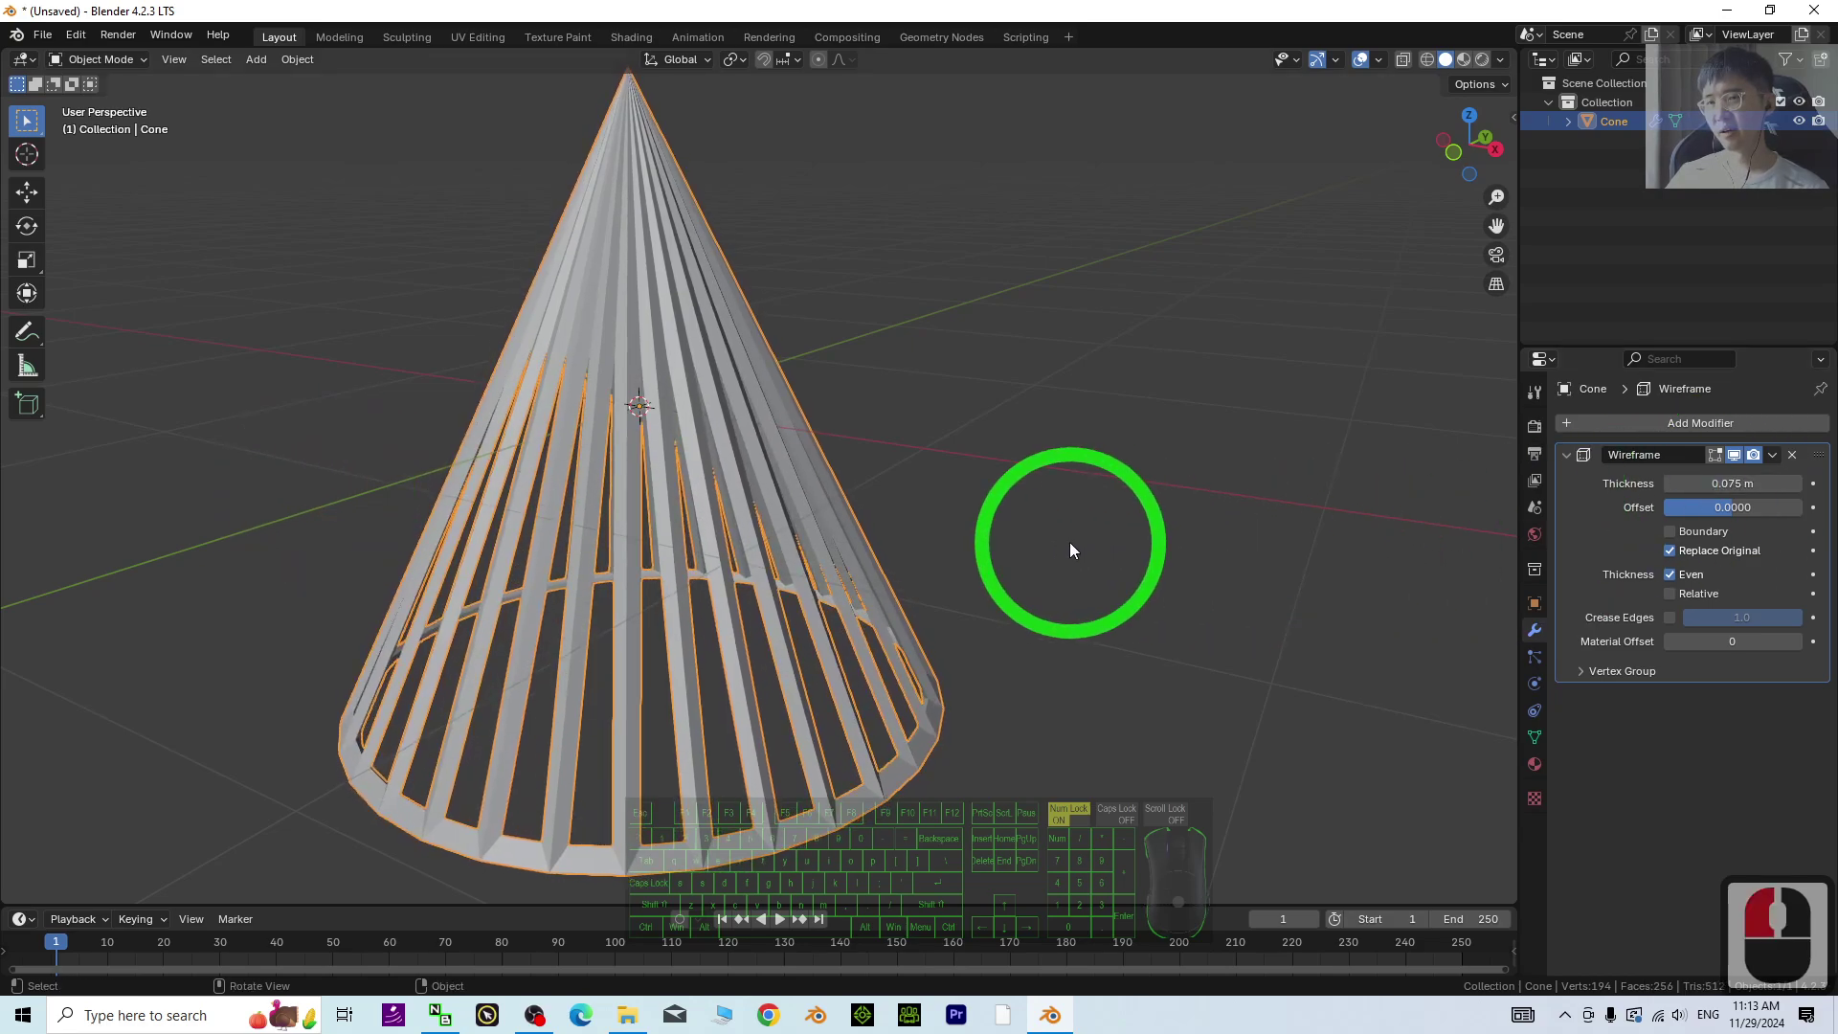
# Step: Switch the viewport shading to Material Preview to display the cone cage with its material
pyautogui.moveTo(841, 440); pyautogui.dragTo(630, 243, button='middle')
pyautogui.click(1465, 115)
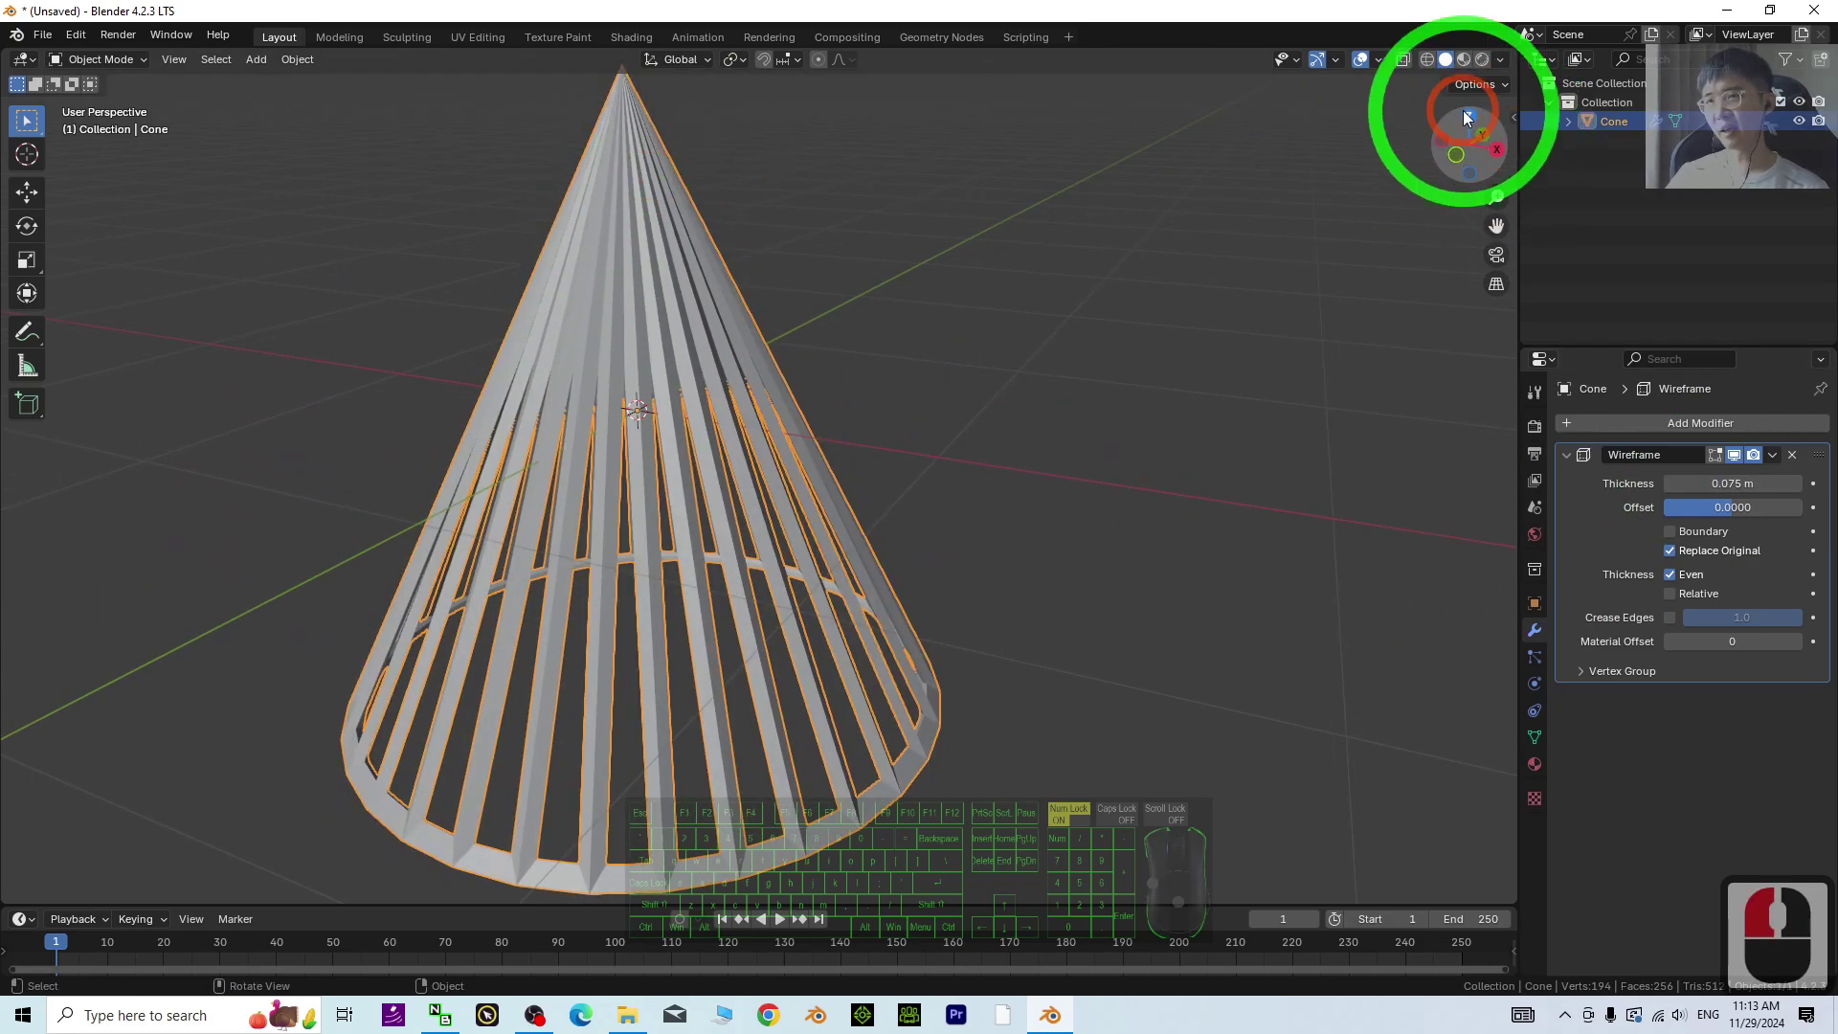
pyautogui.click(1465, 61)
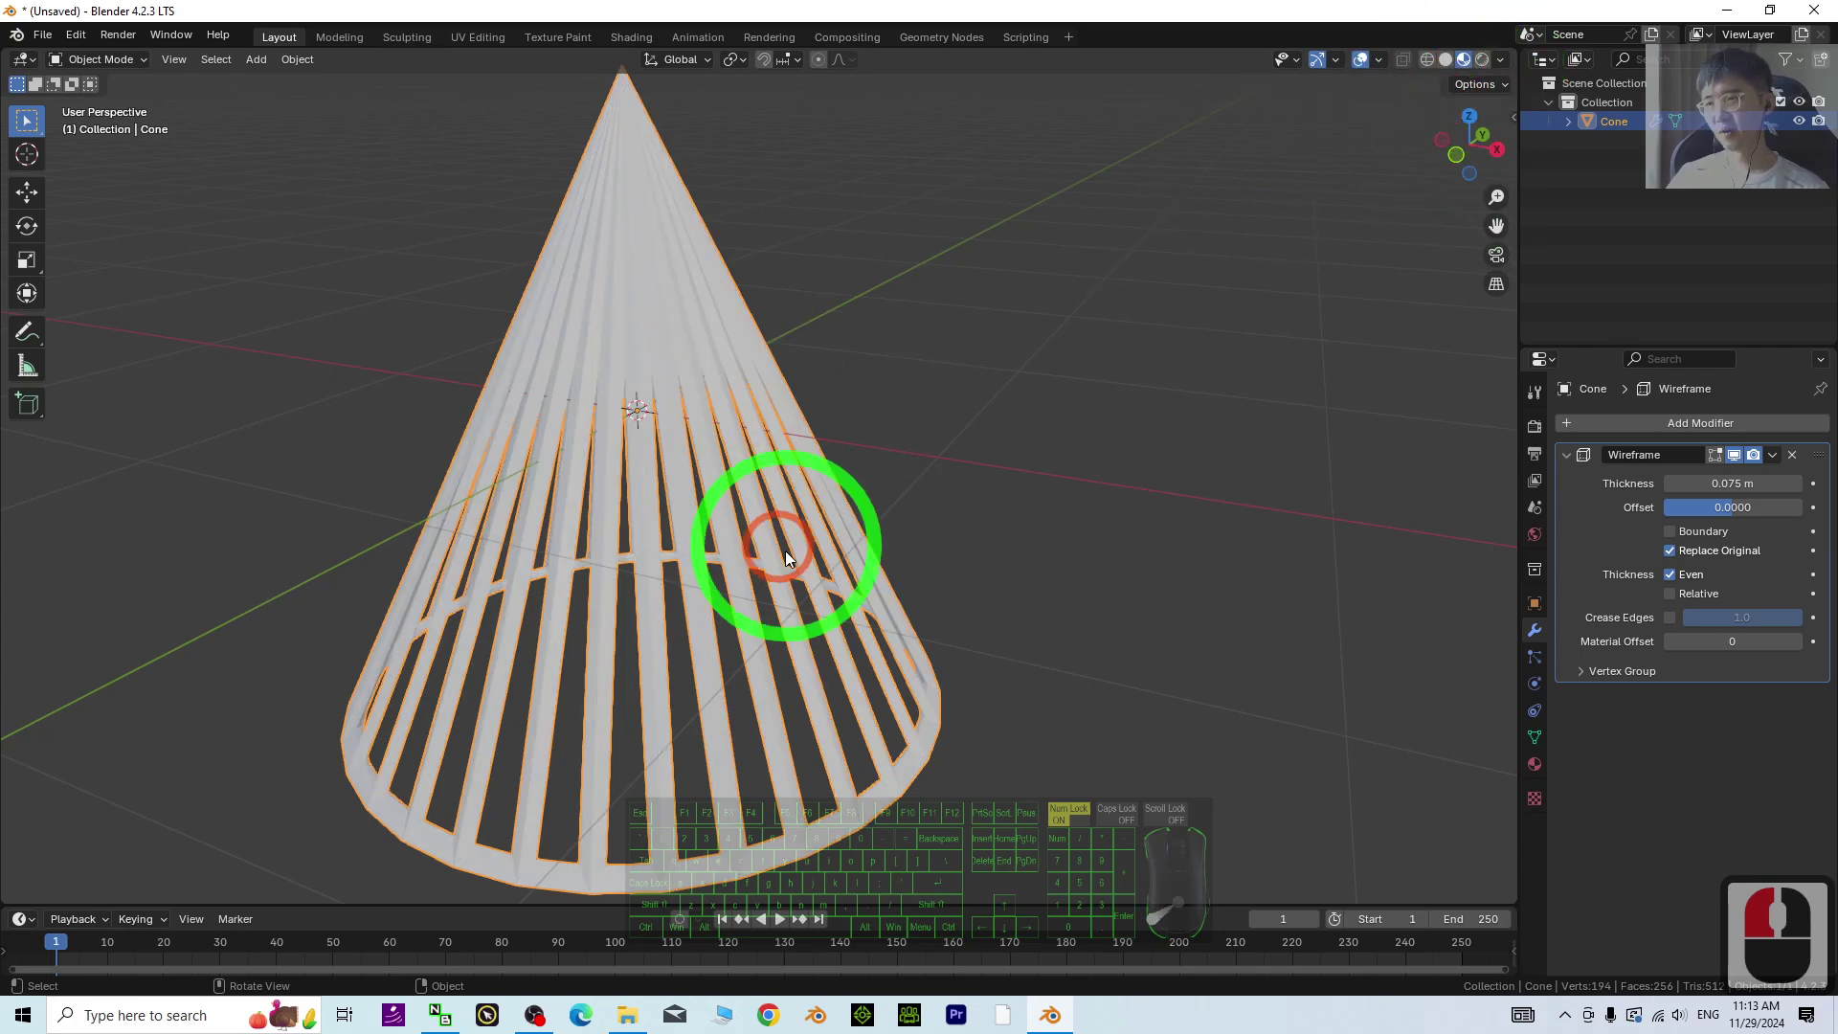
pyautogui.moveTo(785, 559); pyautogui.dragTo(862, 546, button='middle')
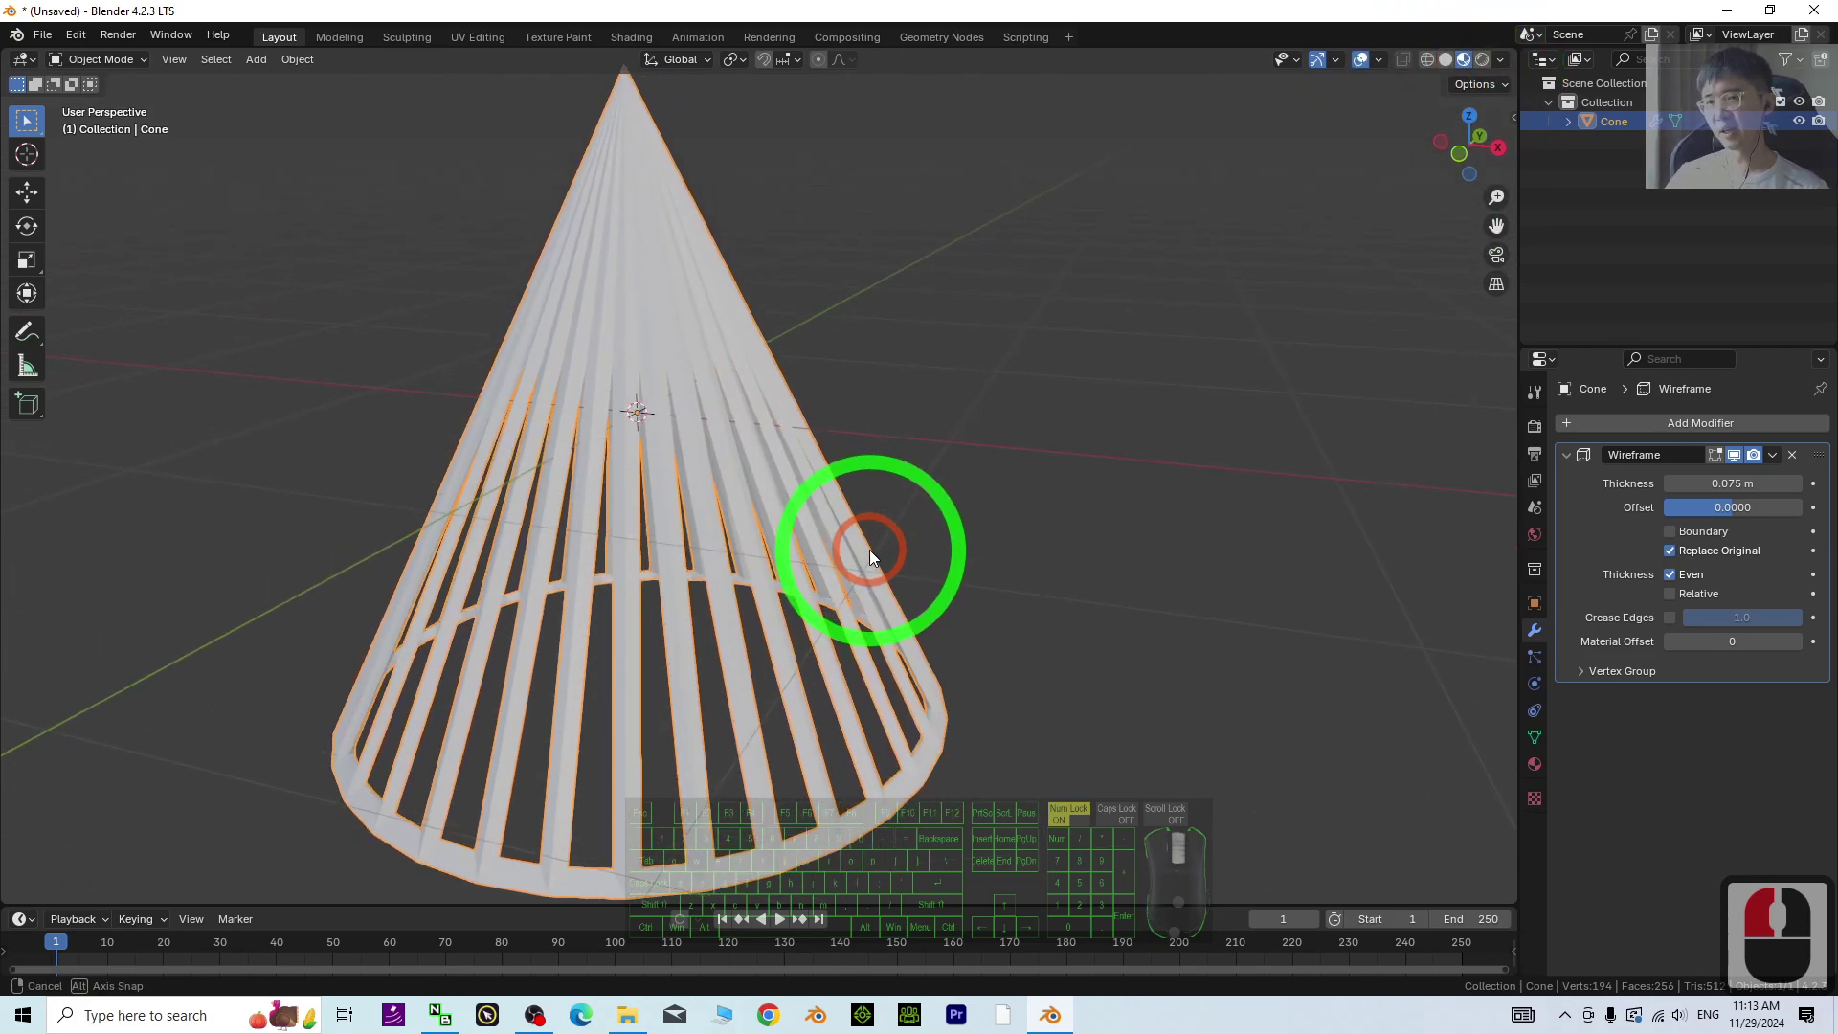
# Step: Give the cone a new material with a bright green base color, hue 0.333, saturation 1.000 and value 0.801
pyautogui.click(1535, 764)
pyautogui.click(1697, 508)
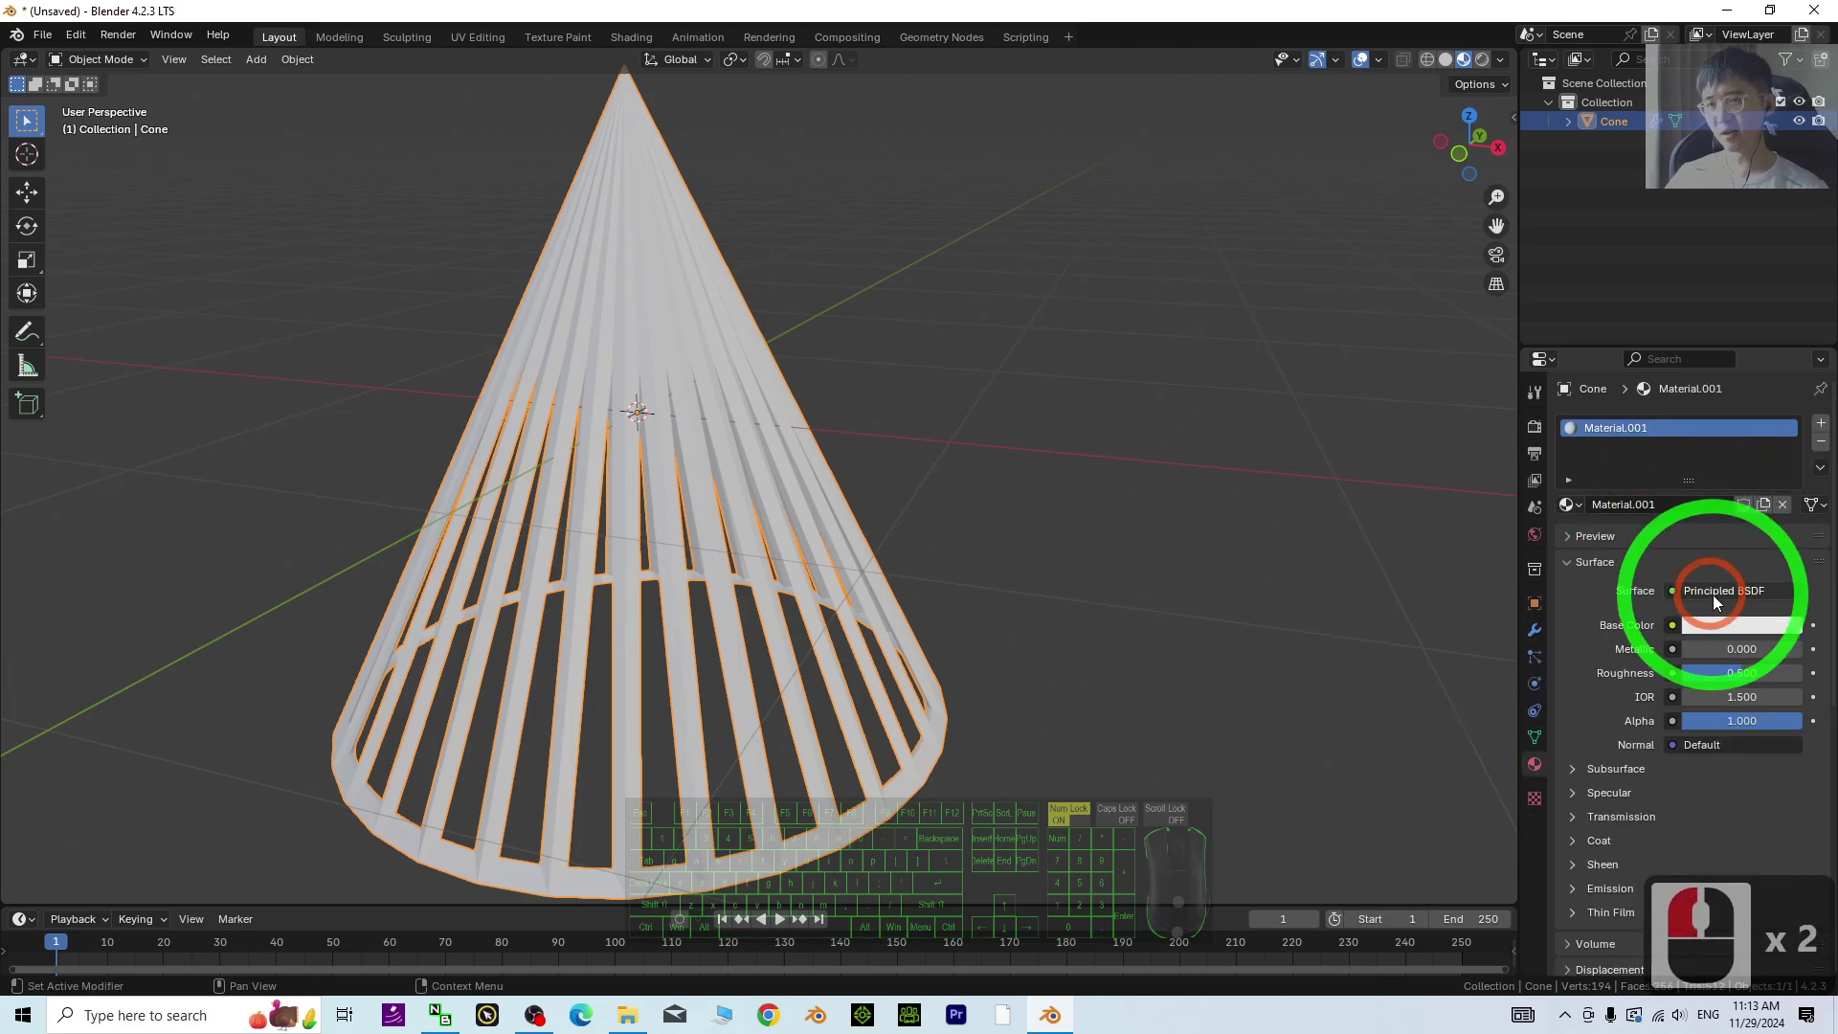
pyautogui.click(1718, 625)
pyautogui.moveTo(1687, 408)
pyautogui.mouseDown()
pyautogui.moveTo(1638, 336)
pyautogui.moveTo(1659, 332)
pyautogui.moveTo(1640, 337)
pyautogui.mouseUp()
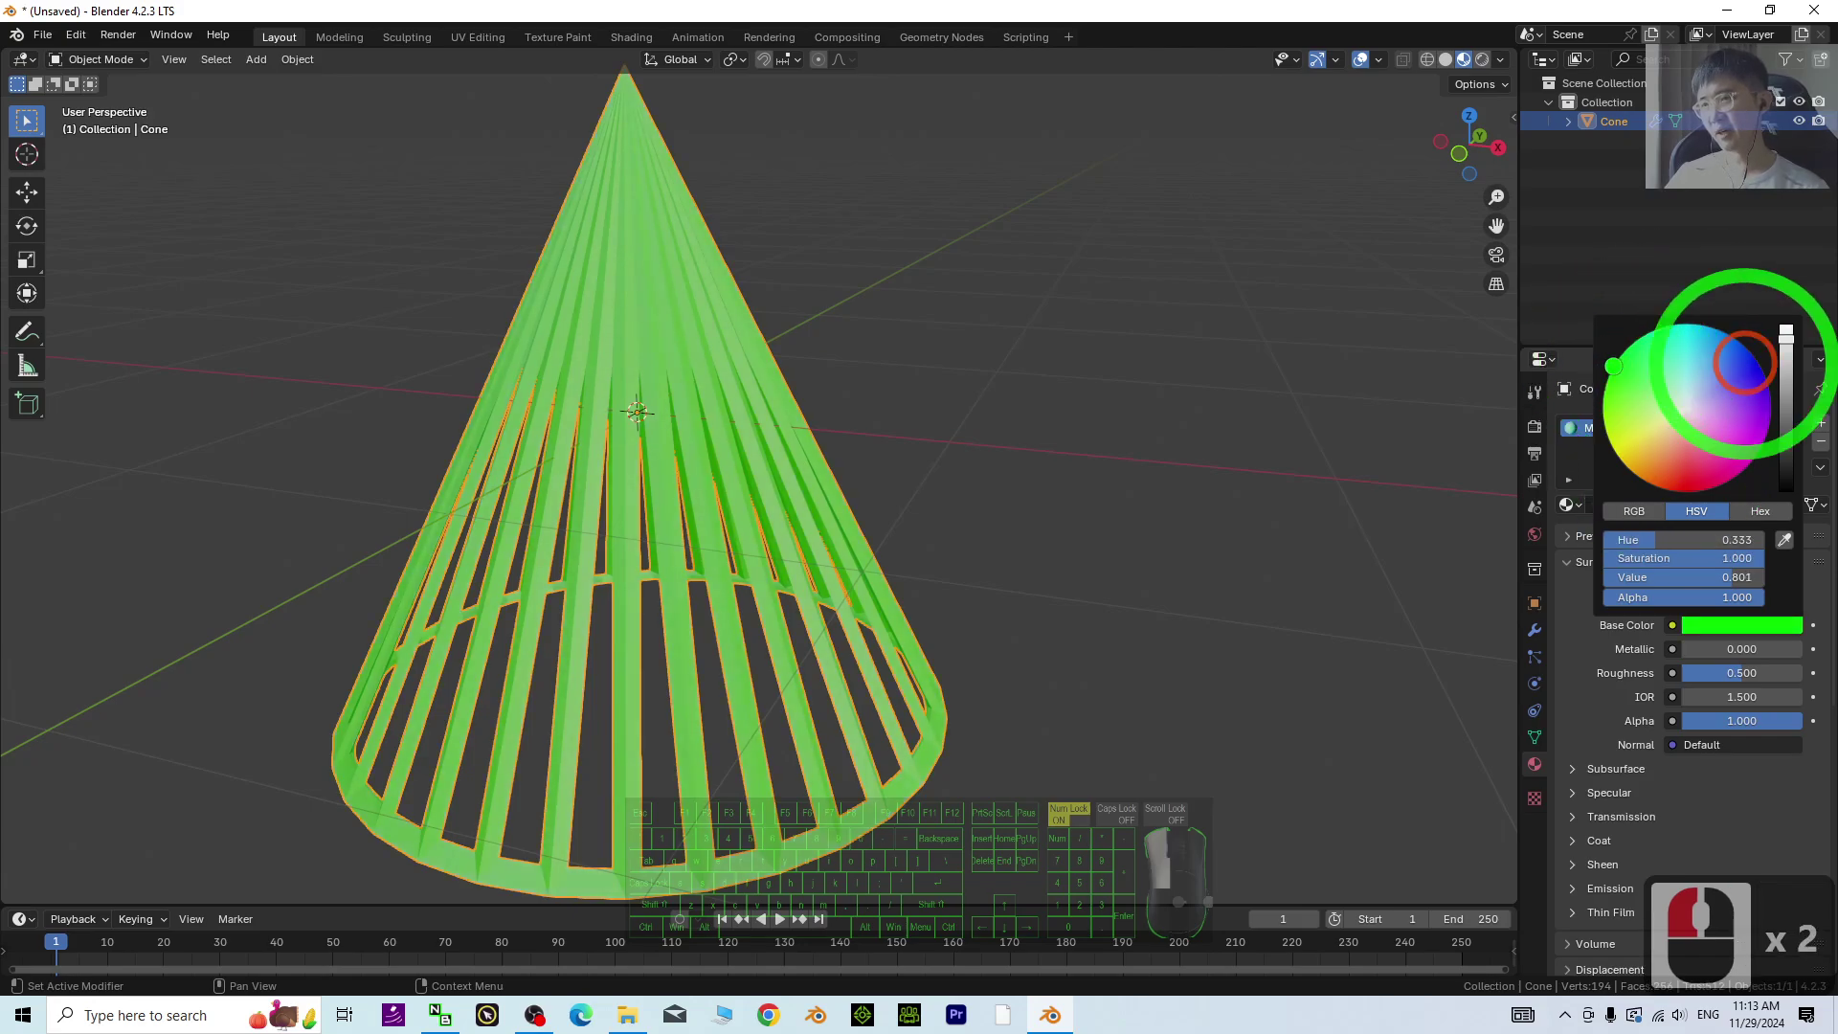
# Step: Add a cube mesh and move it along the X axis until it stands beside the green cone
pyautogui.moveTo(881, 722)
pyautogui.mouseDown(button='middle')
pyautogui.moveTo(1060, 616)
pyautogui.moveTo(1018, 364)
pyautogui.moveTo(1034, 566)
pyautogui.moveTo(792, 645)
pyautogui.moveTo(901, 498)
pyautogui.mouseUp(button='middle')
pyautogui.click(256, 65)
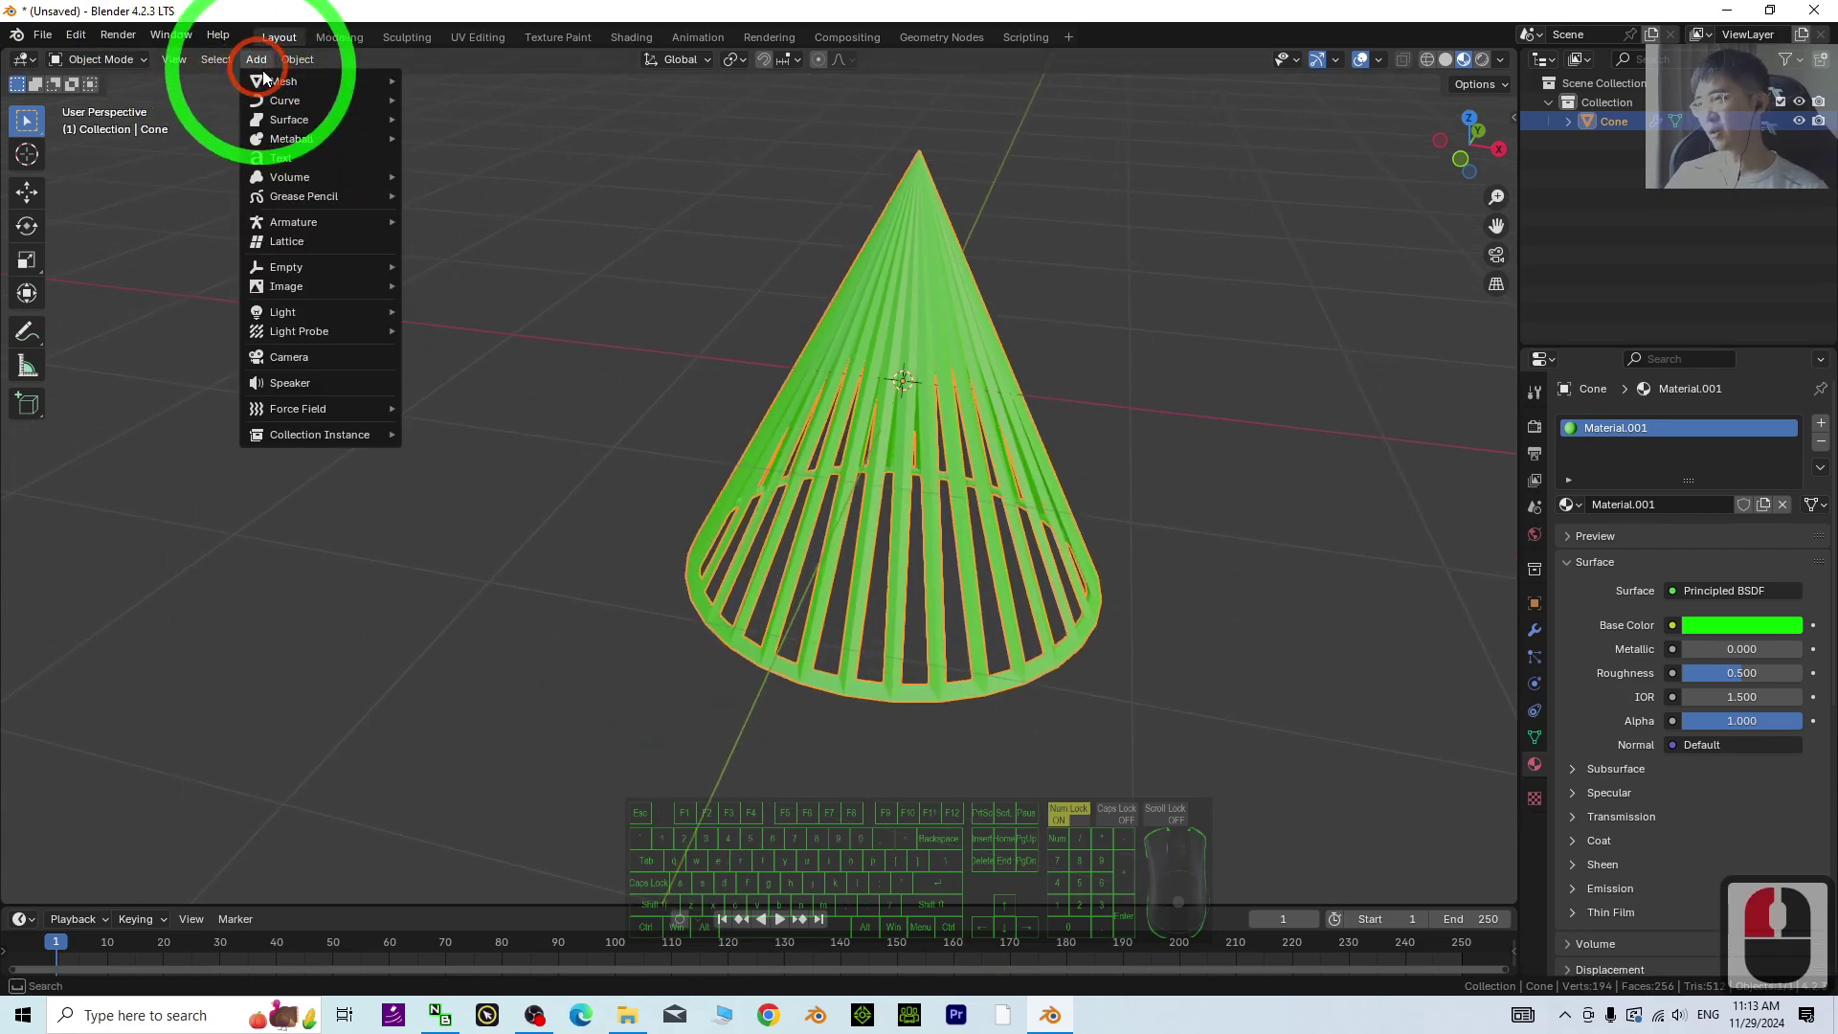
pyautogui.click(278, 83)
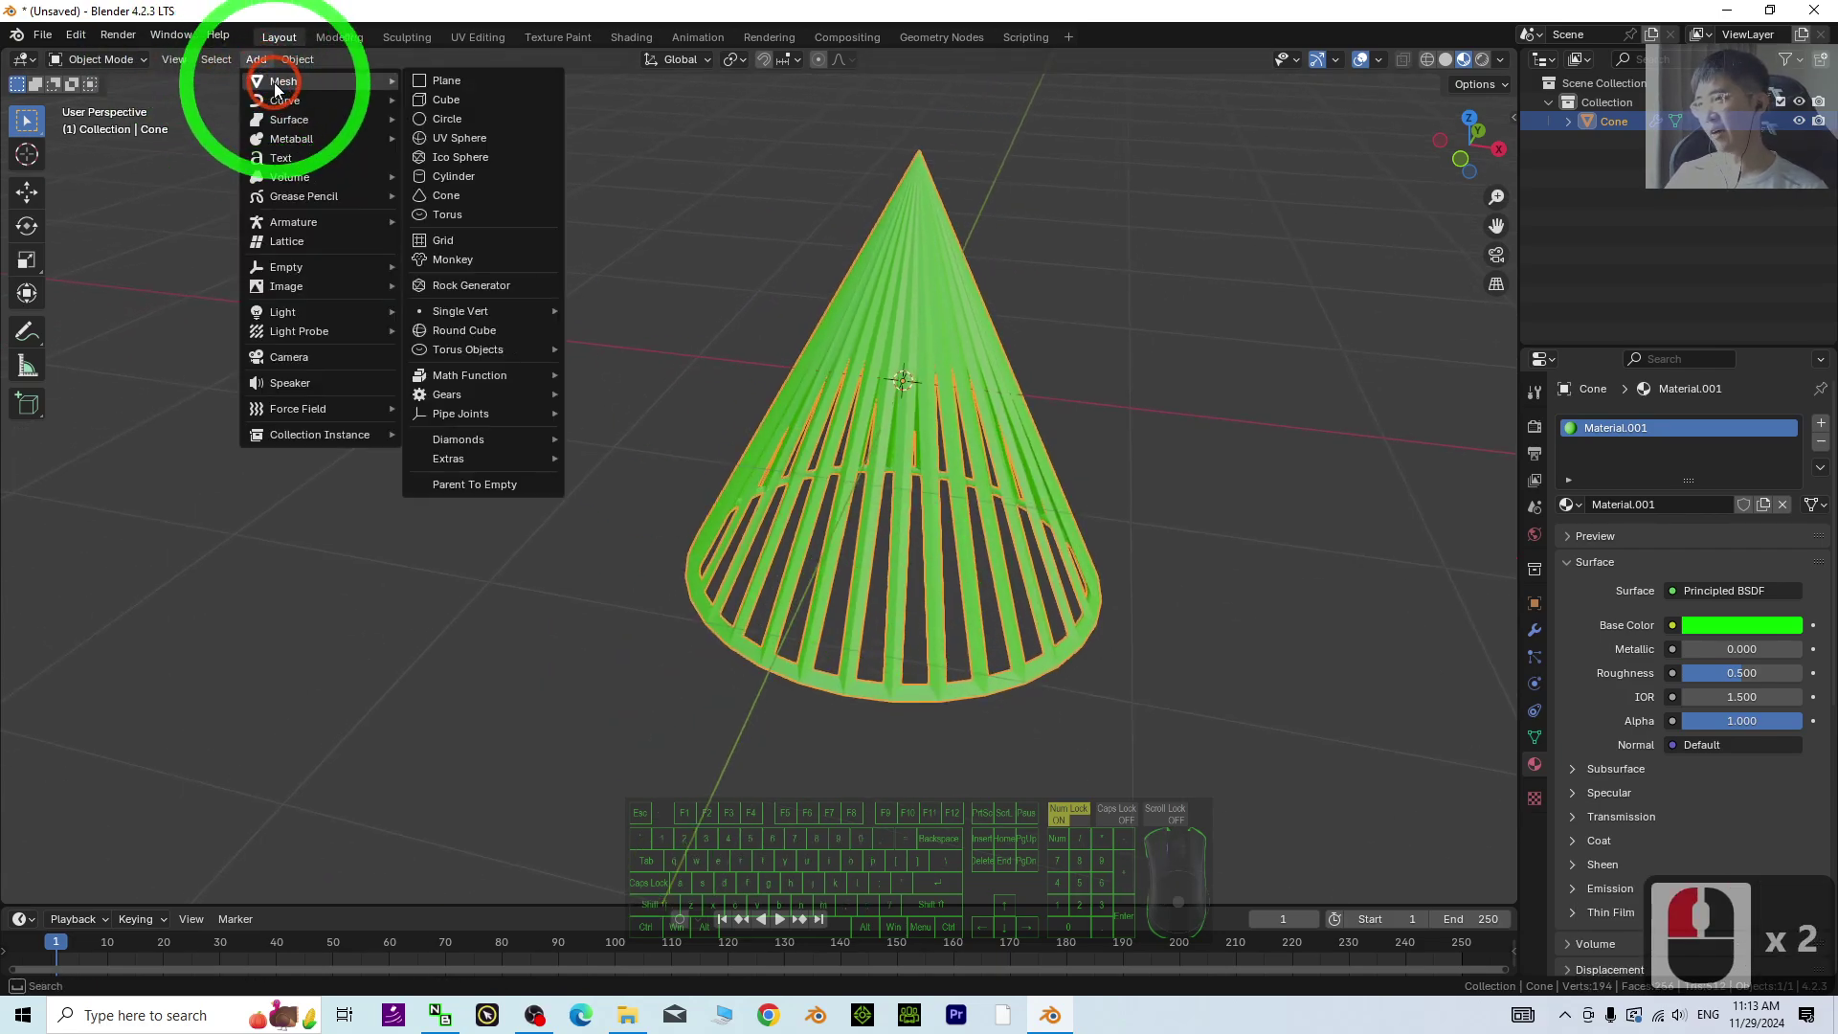
pyautogui.click(437, 99)
pyautogui.scroll(-2, 1055, 427)
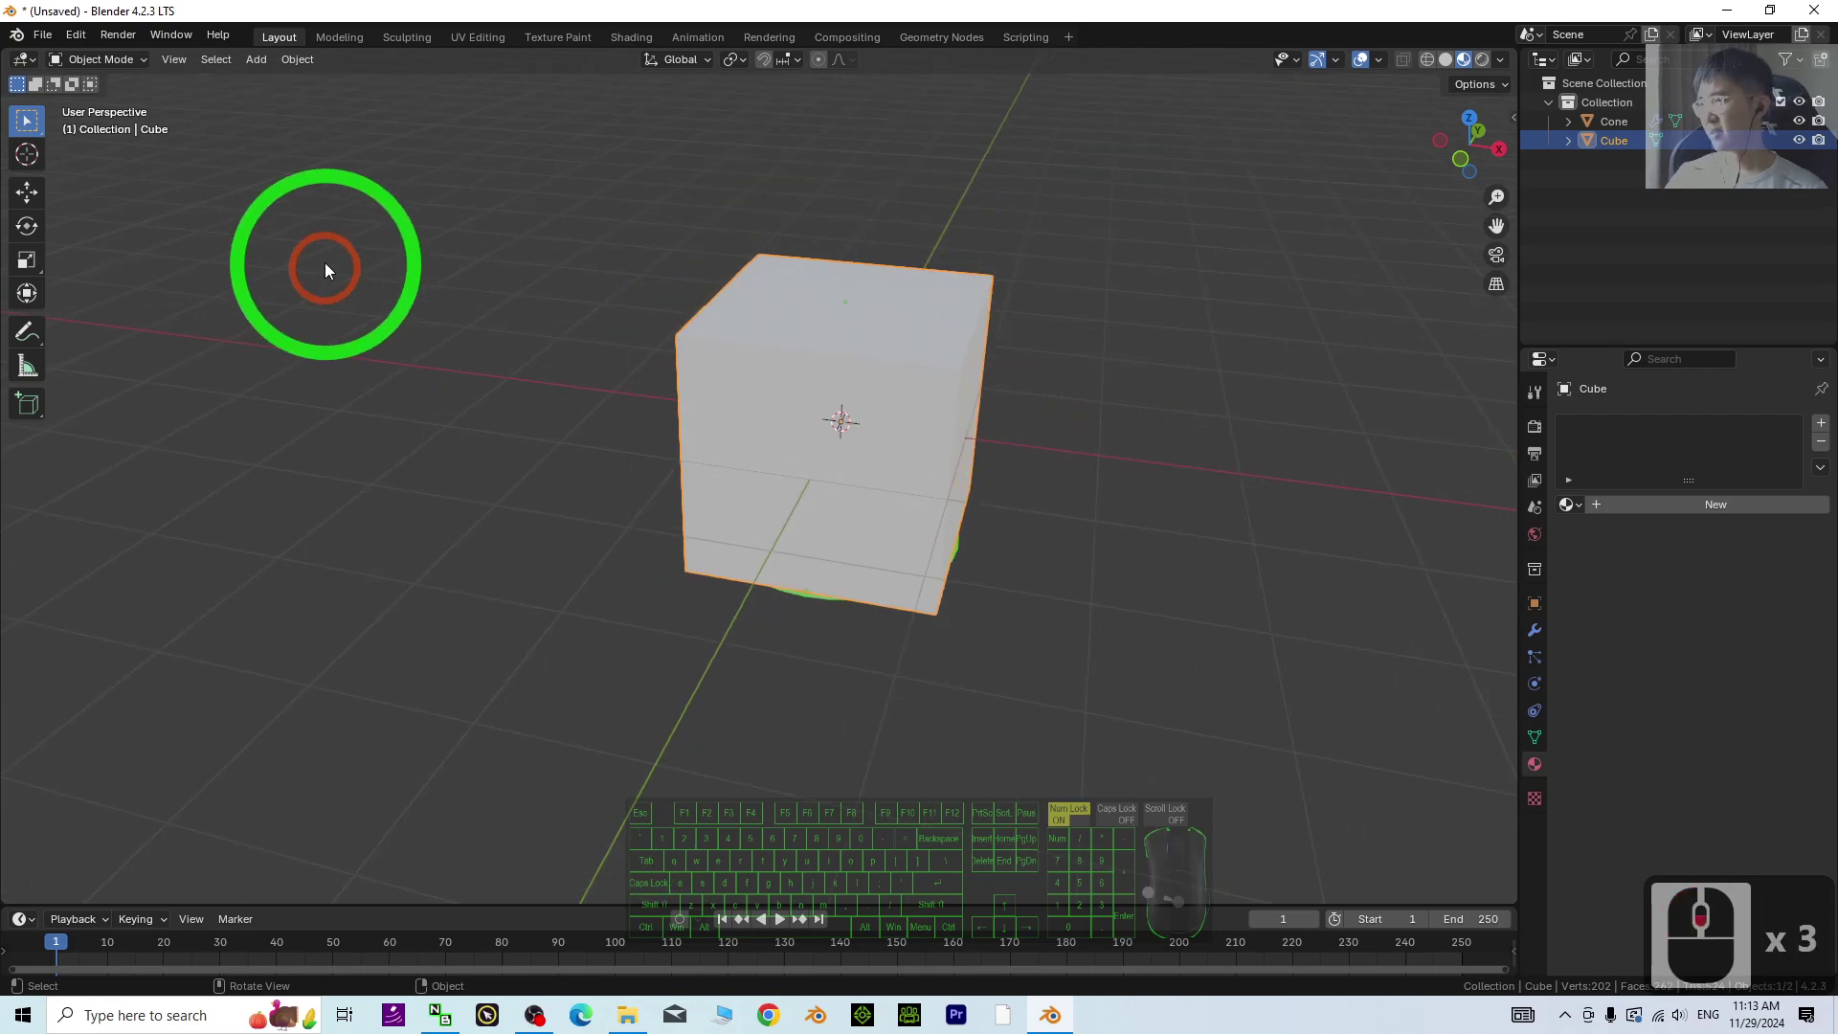
pyautogui.click(34, 191)
pyautogui.moveTo(925, 433); pyautogui.dragTo(479, 368)
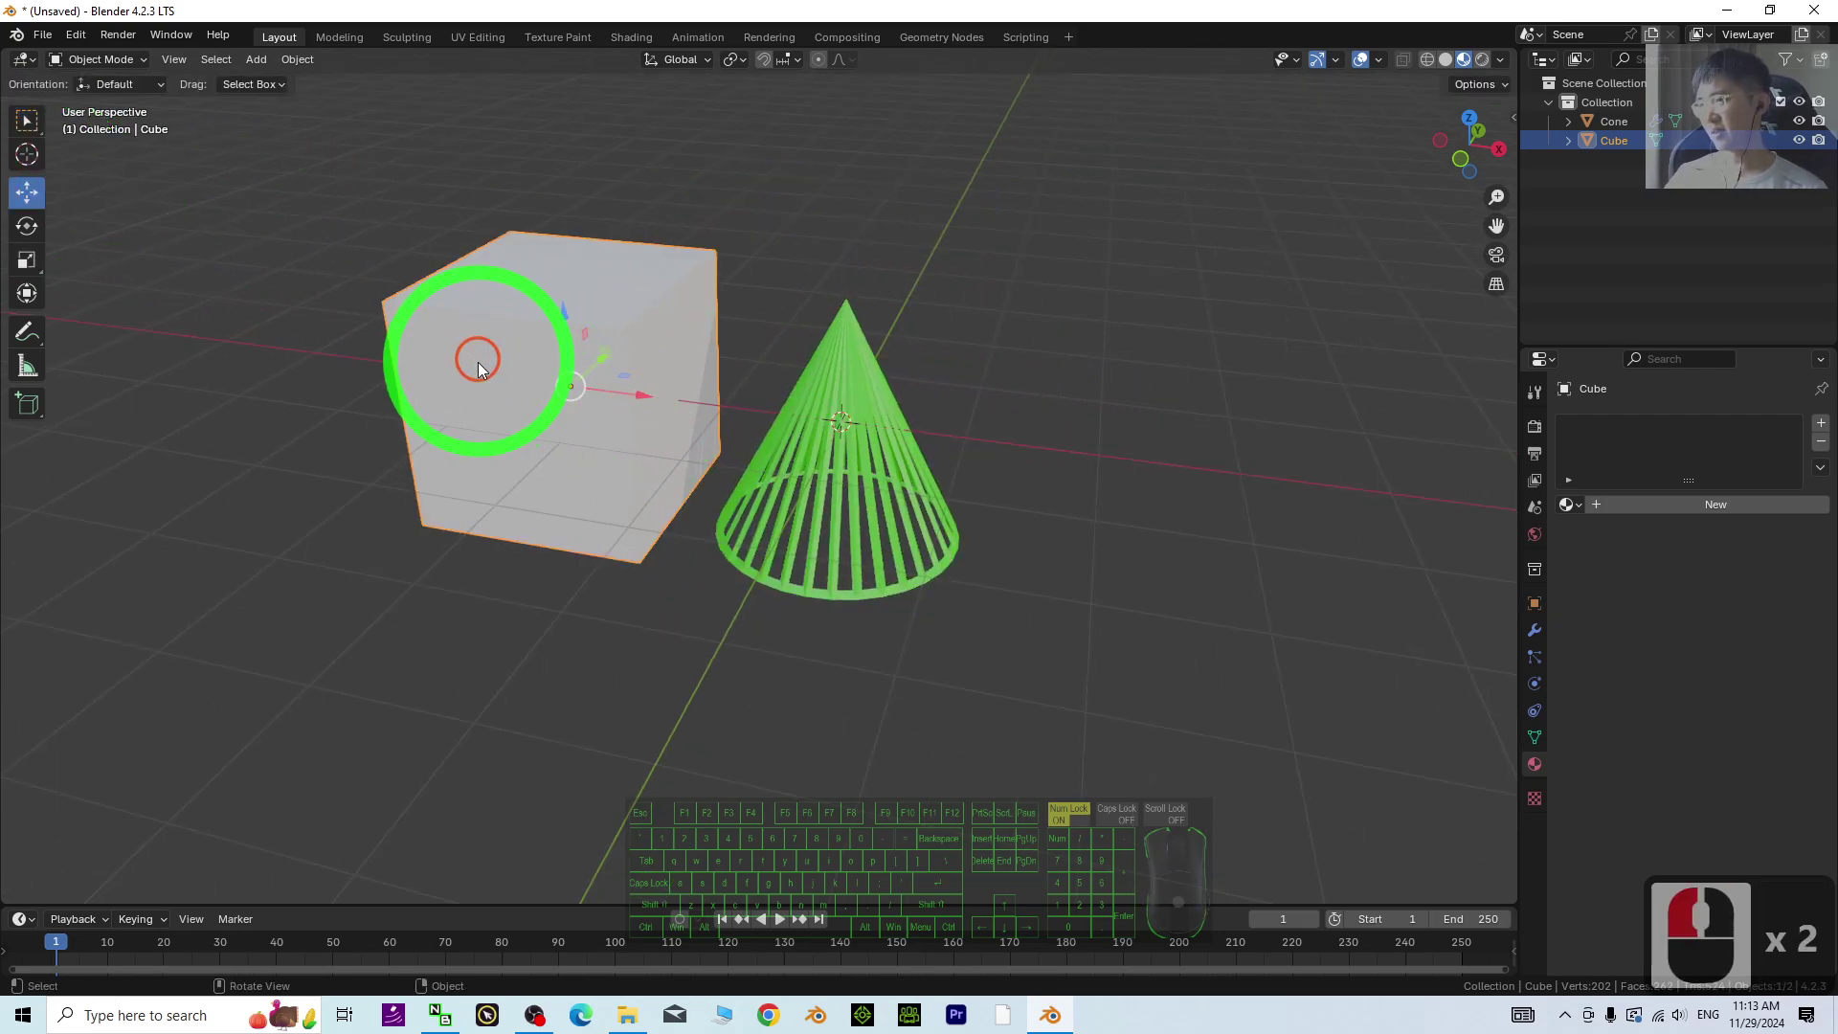
# Step: Create a new material for the cube
pyautogui.moveTo(399, 623); pyautogui.dragTo(555, 619, button='middle')
pyautogui.scroll(3, 558, 464)
pyautogui.scroll(-1, 558, 463)
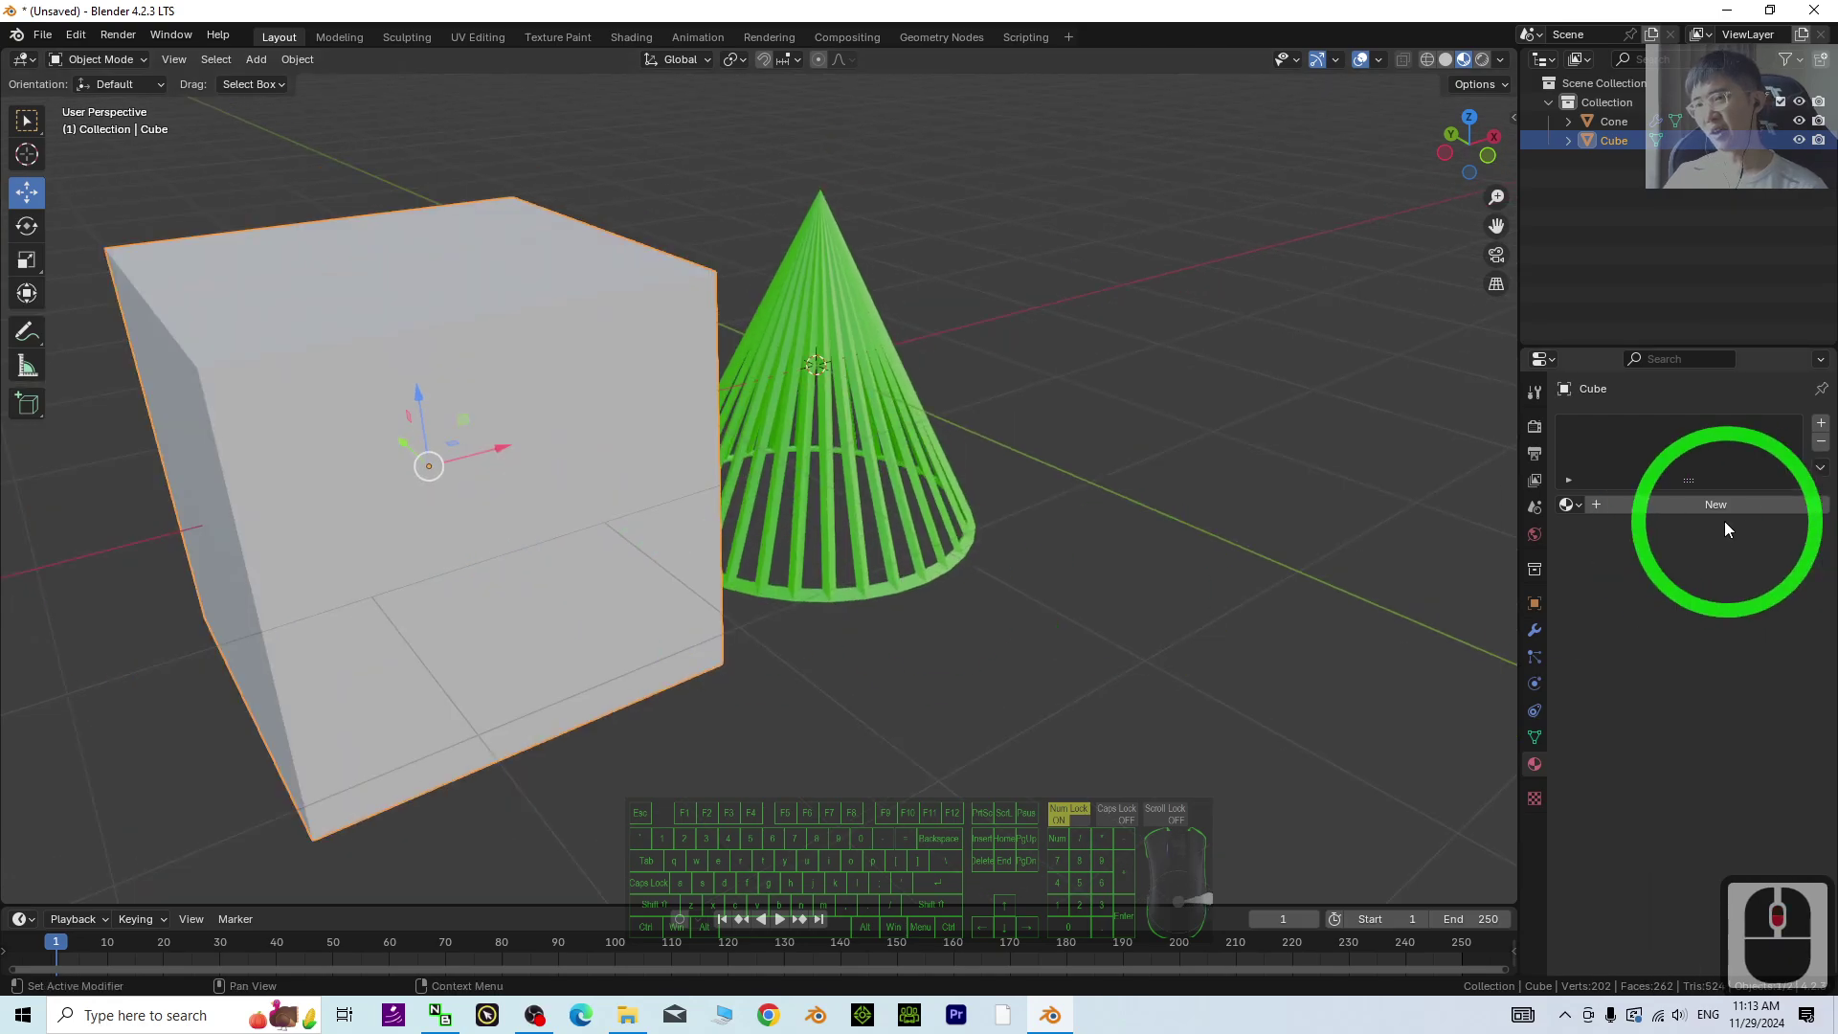
pyautogui.click(1665, 507)
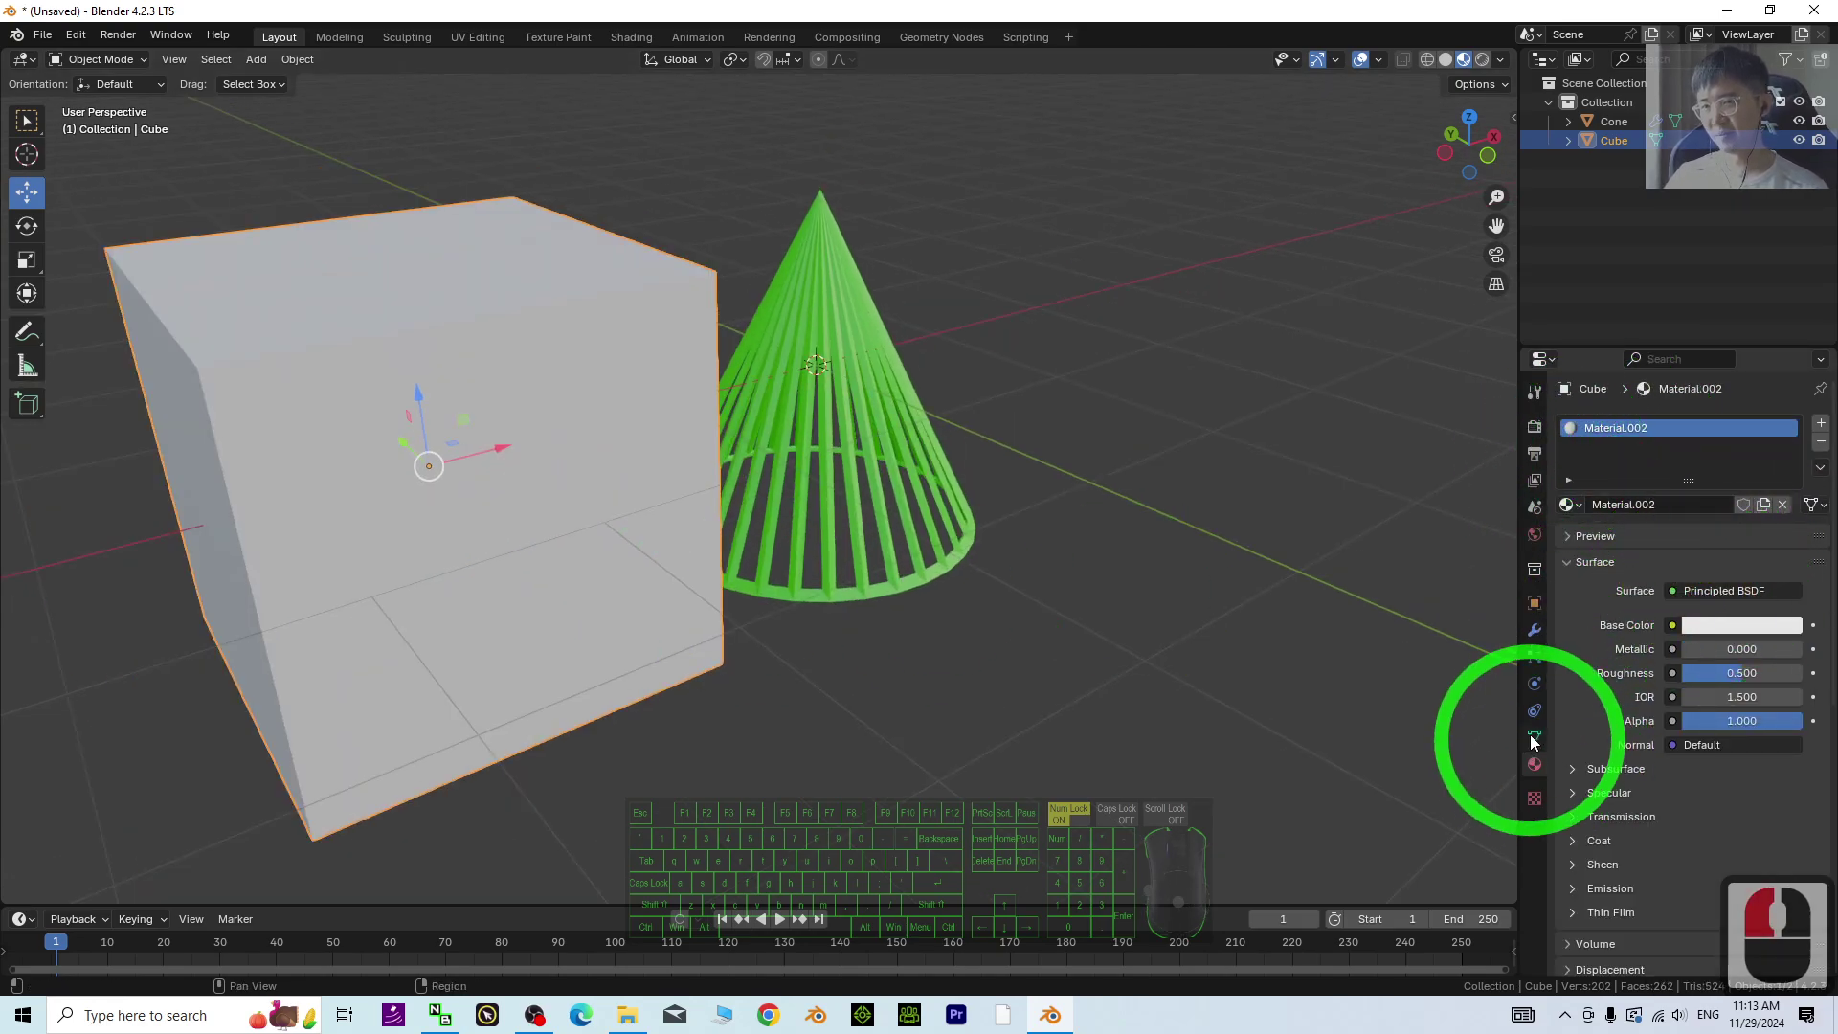
# Step: Add a Wireframe modifier to the cube
pyautogui.click(1534, 632)
pyautogui.click(1682, 424)
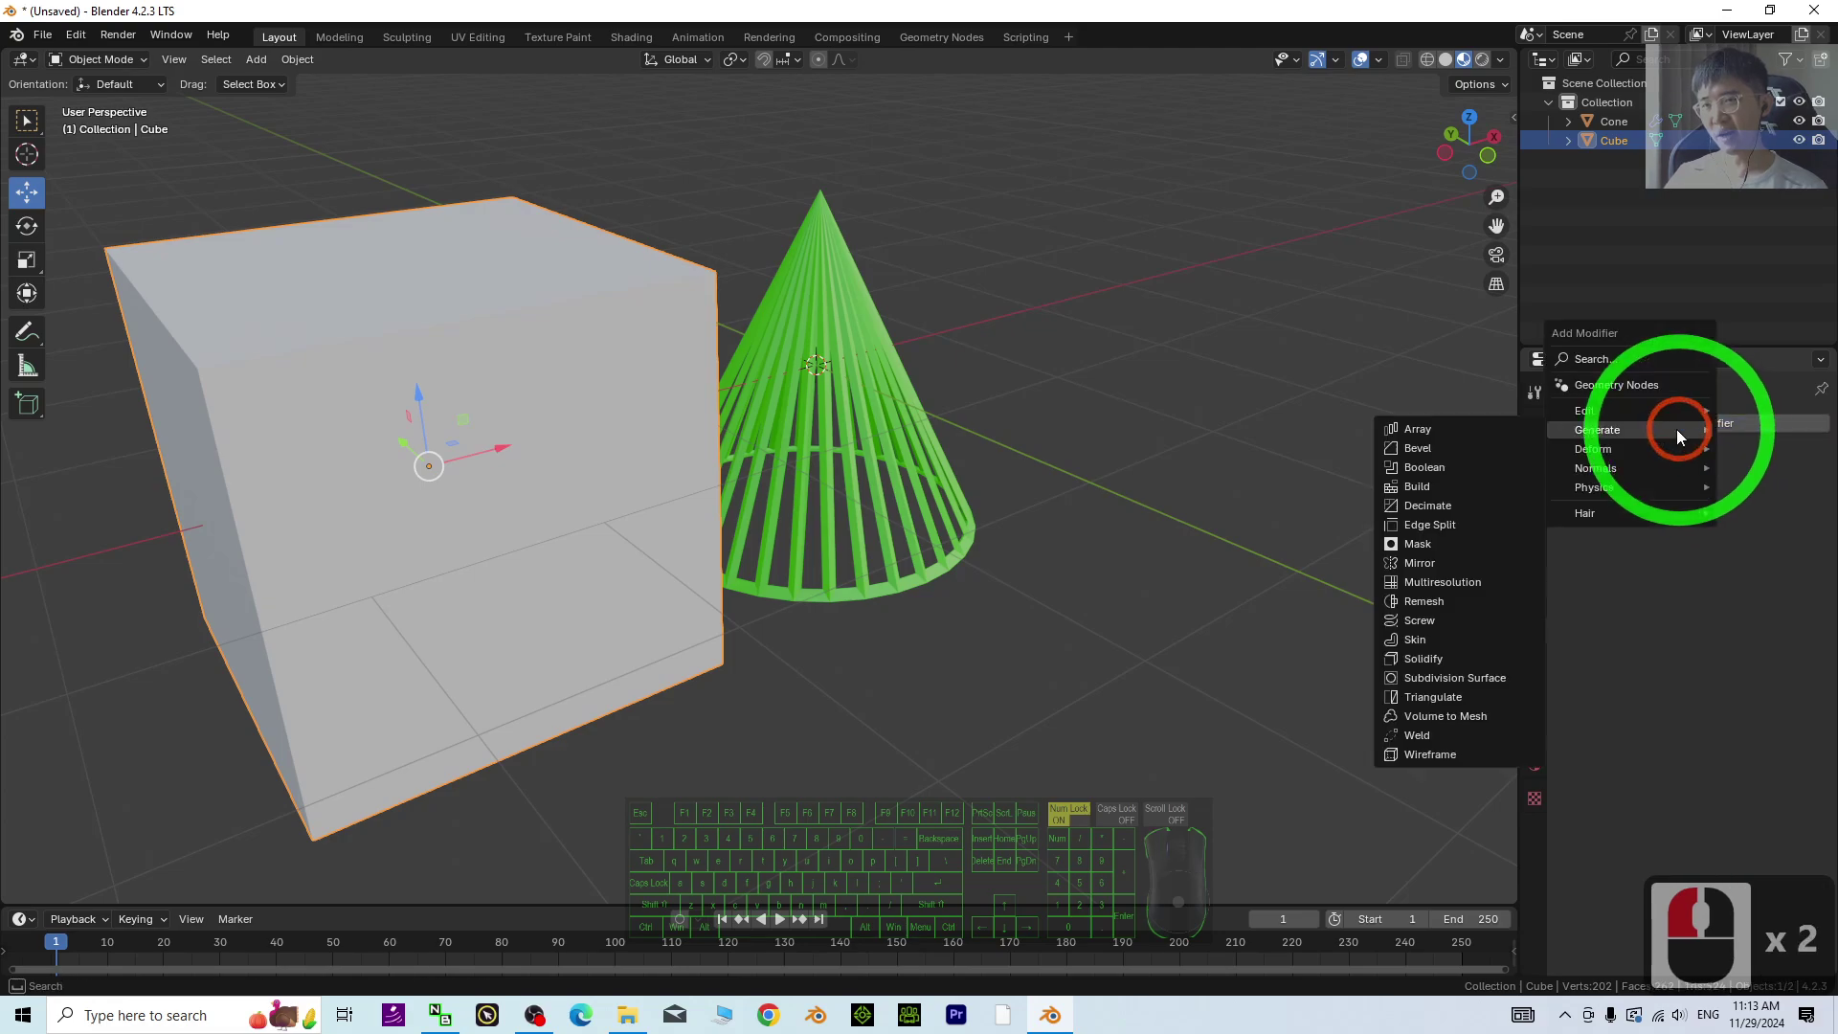
pyautogui.click(1607, 433)
pyautogui.click(1452, 749)
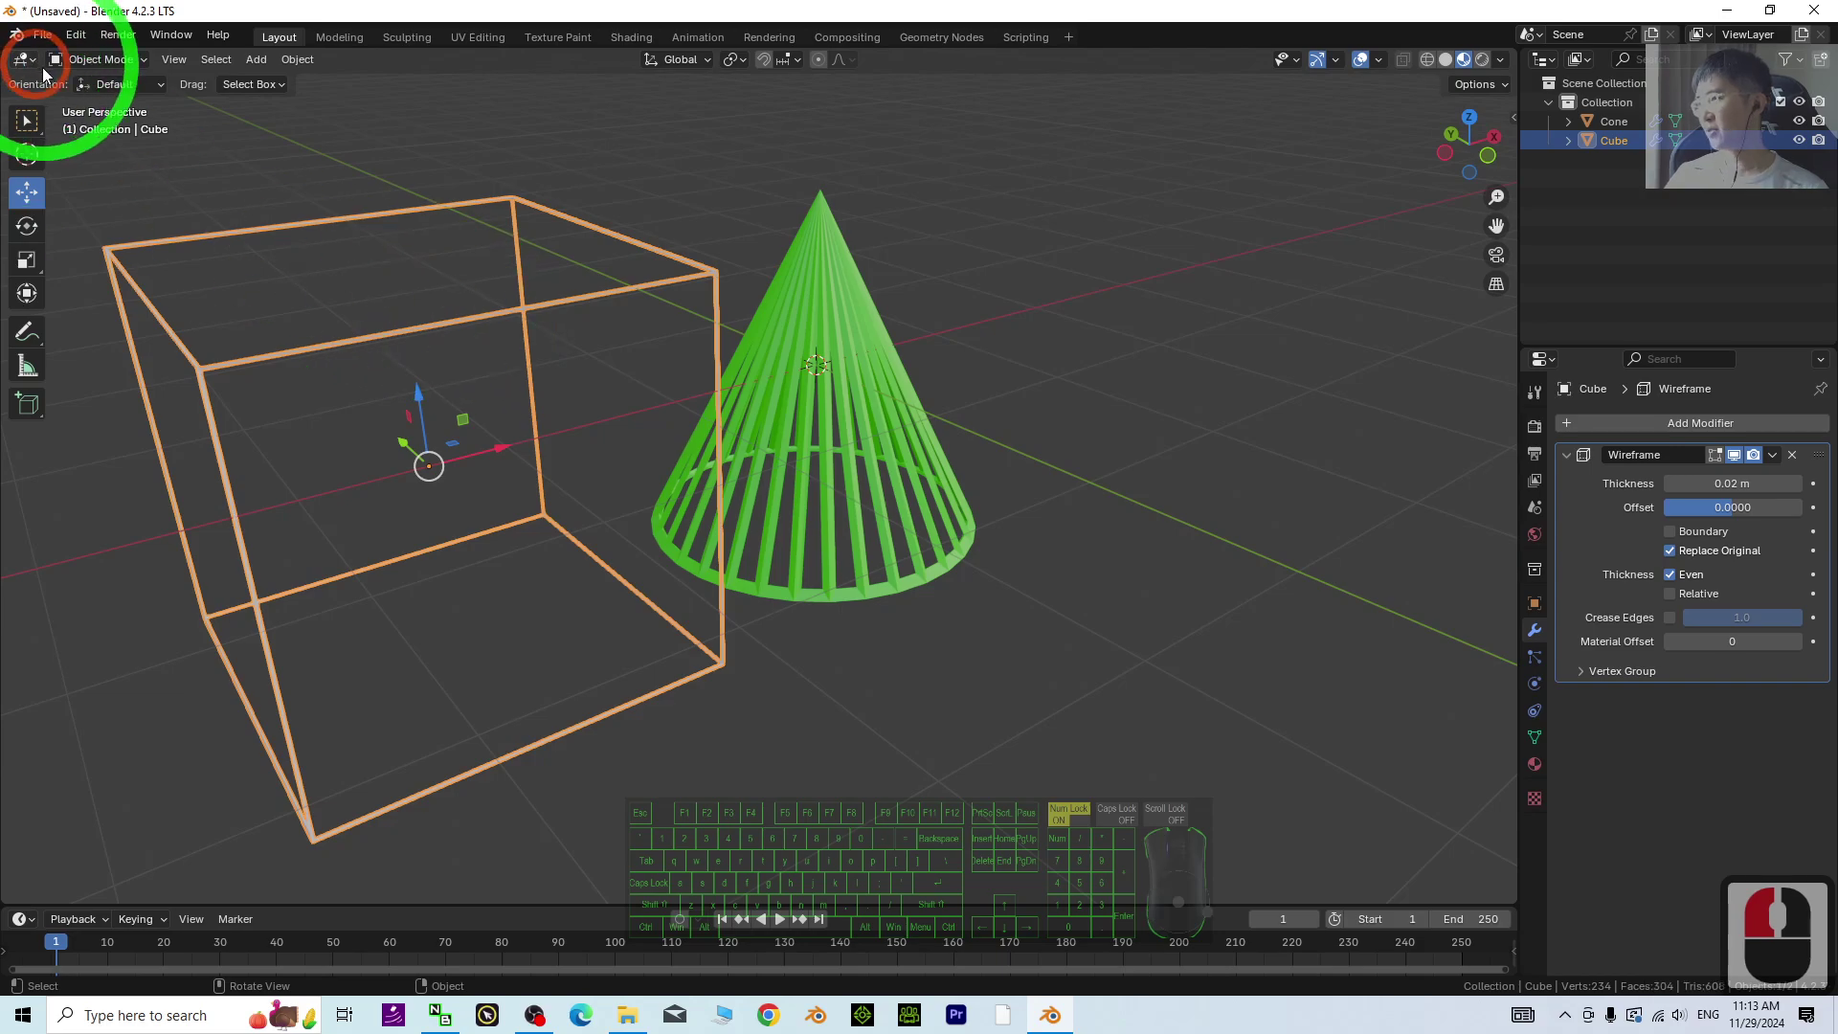
# Step: Subdivide the whole cube mesh with 4 cuts in Edit Mode and return to Object Mode
pyautogui.click(96, 59)
pyautogui.click(91, 103)
pyautogui.rightClick(350, 400)
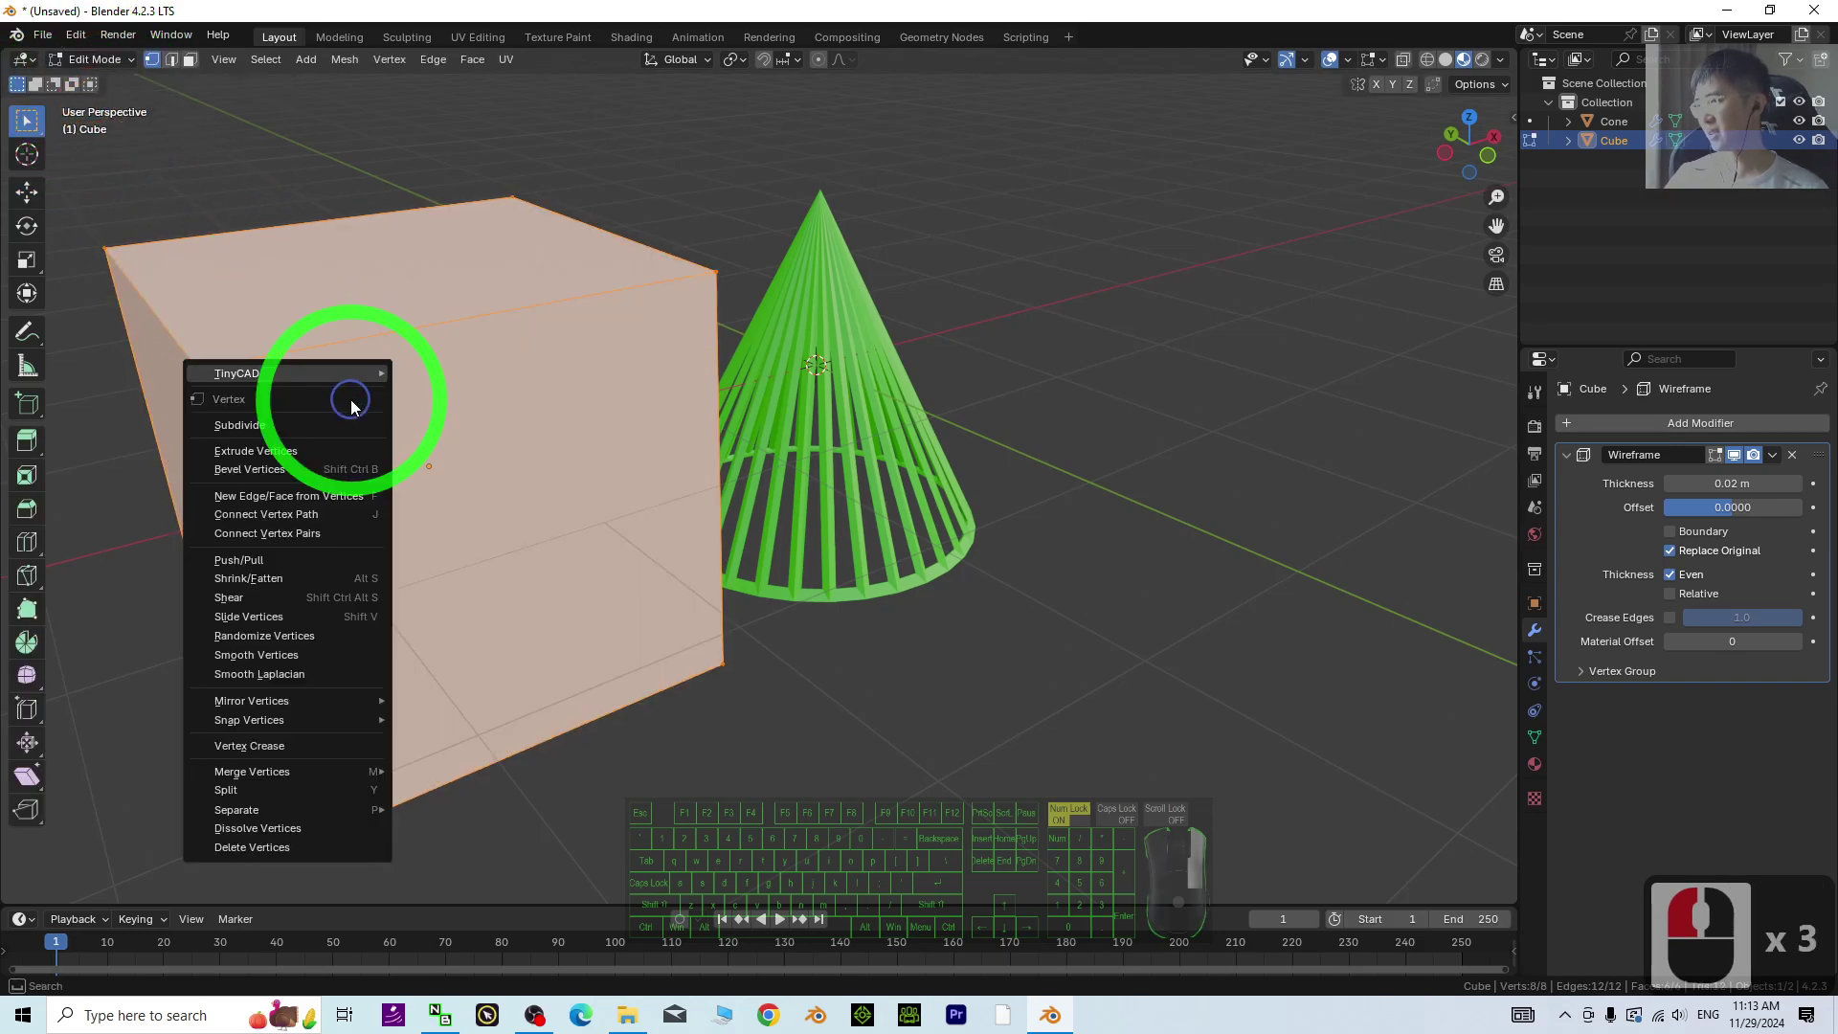
pyautogui.moveTo(287, 373)
pyautogui.click(559, 429)
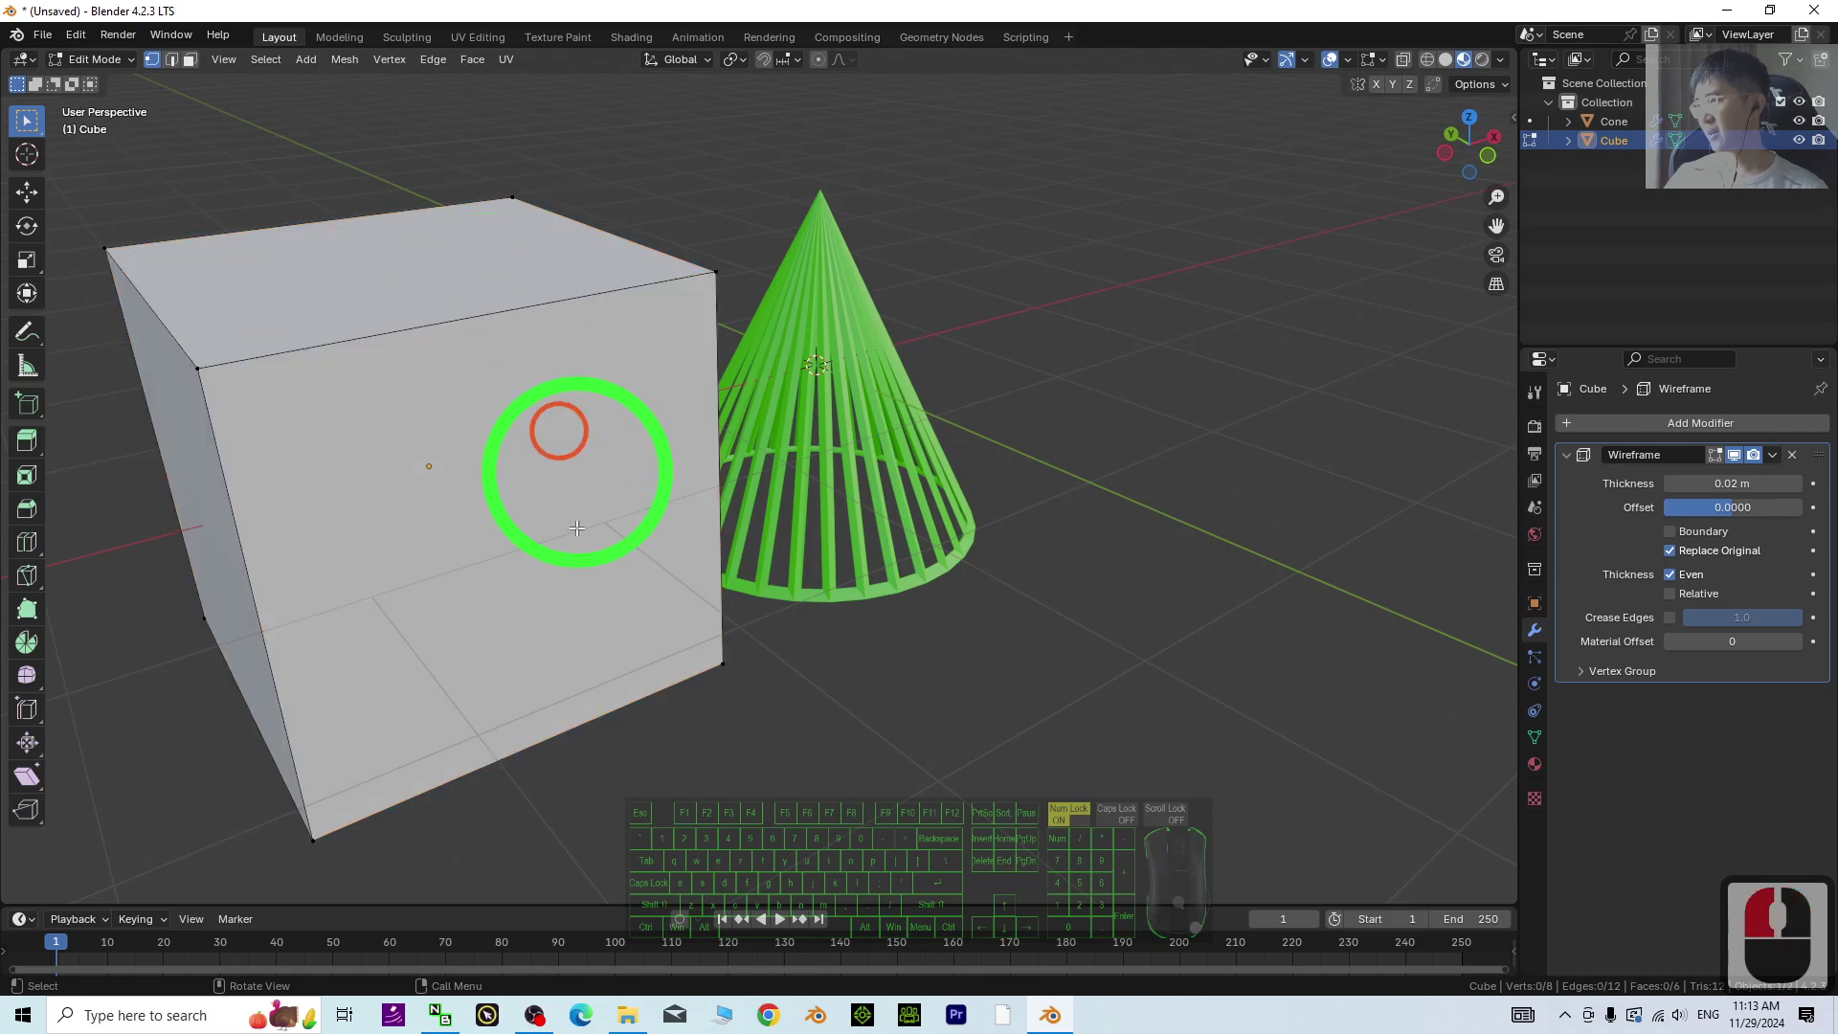
pyautogui.moveTo(570, 702); pyautogui.dragTo(850, 771, button='middle')
pyautogui.press('a')
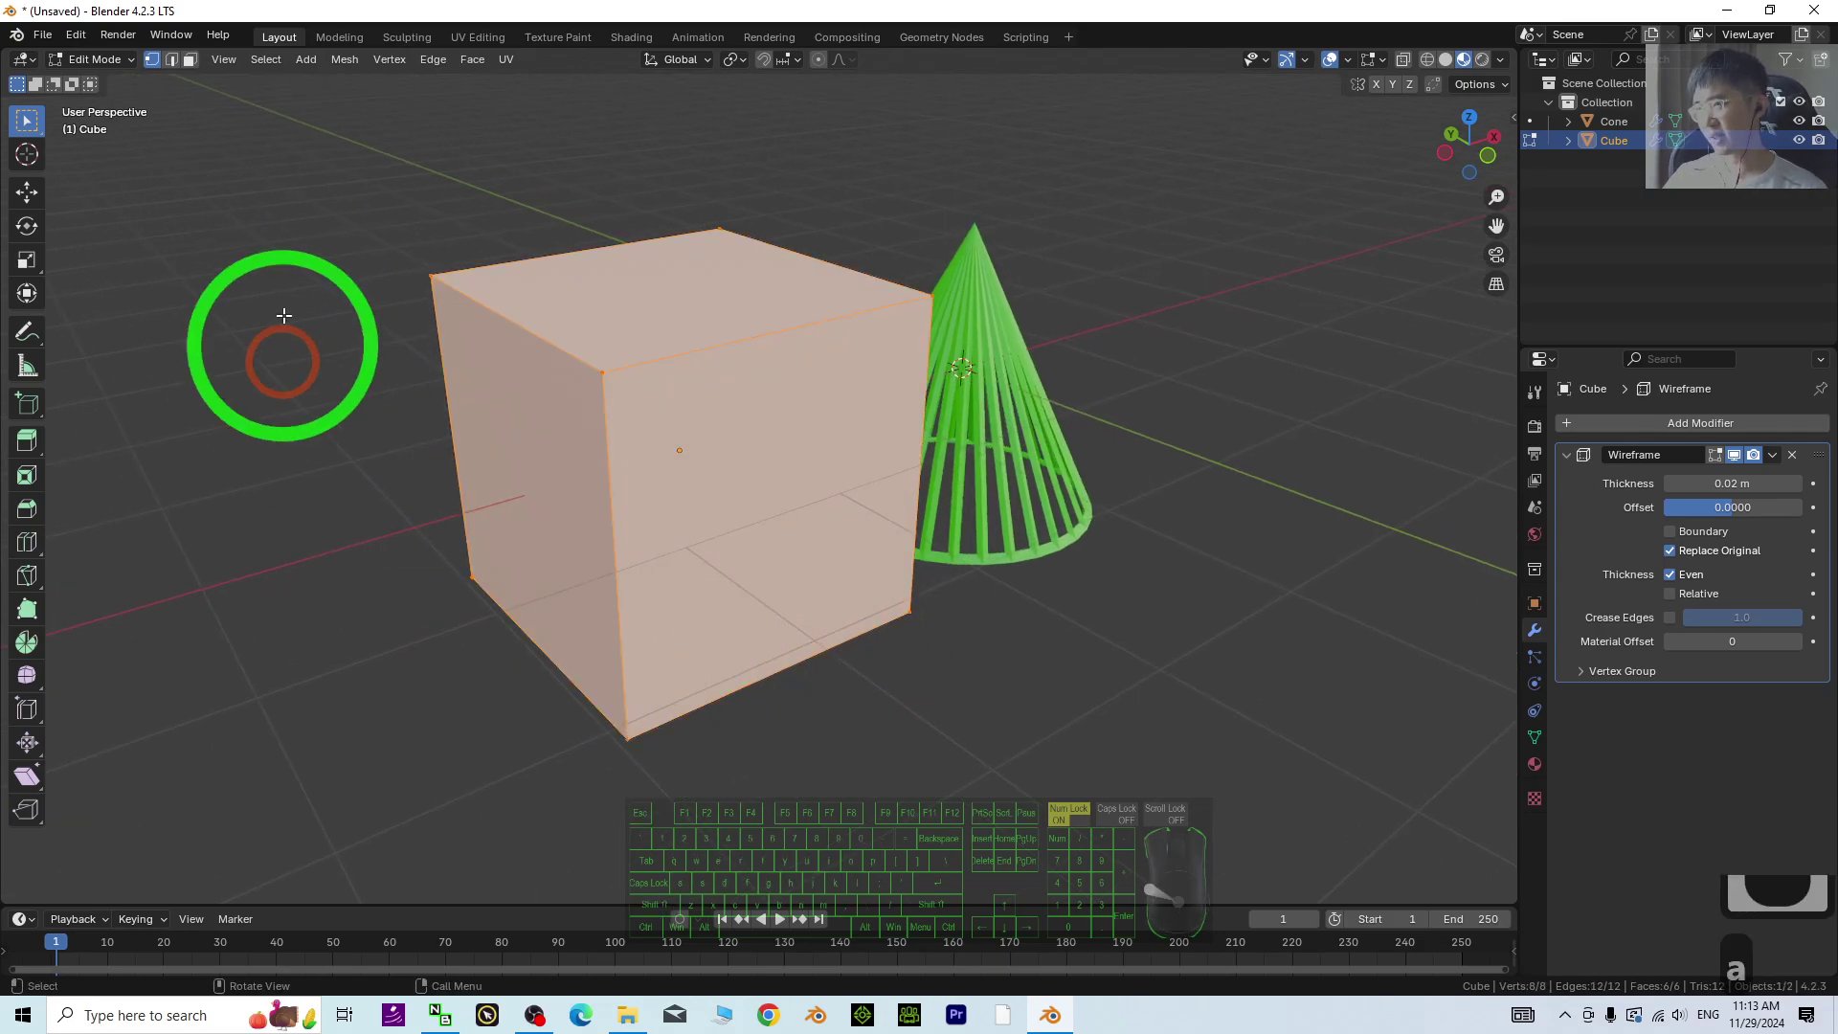
pyautogui.rightClick(710, 513)
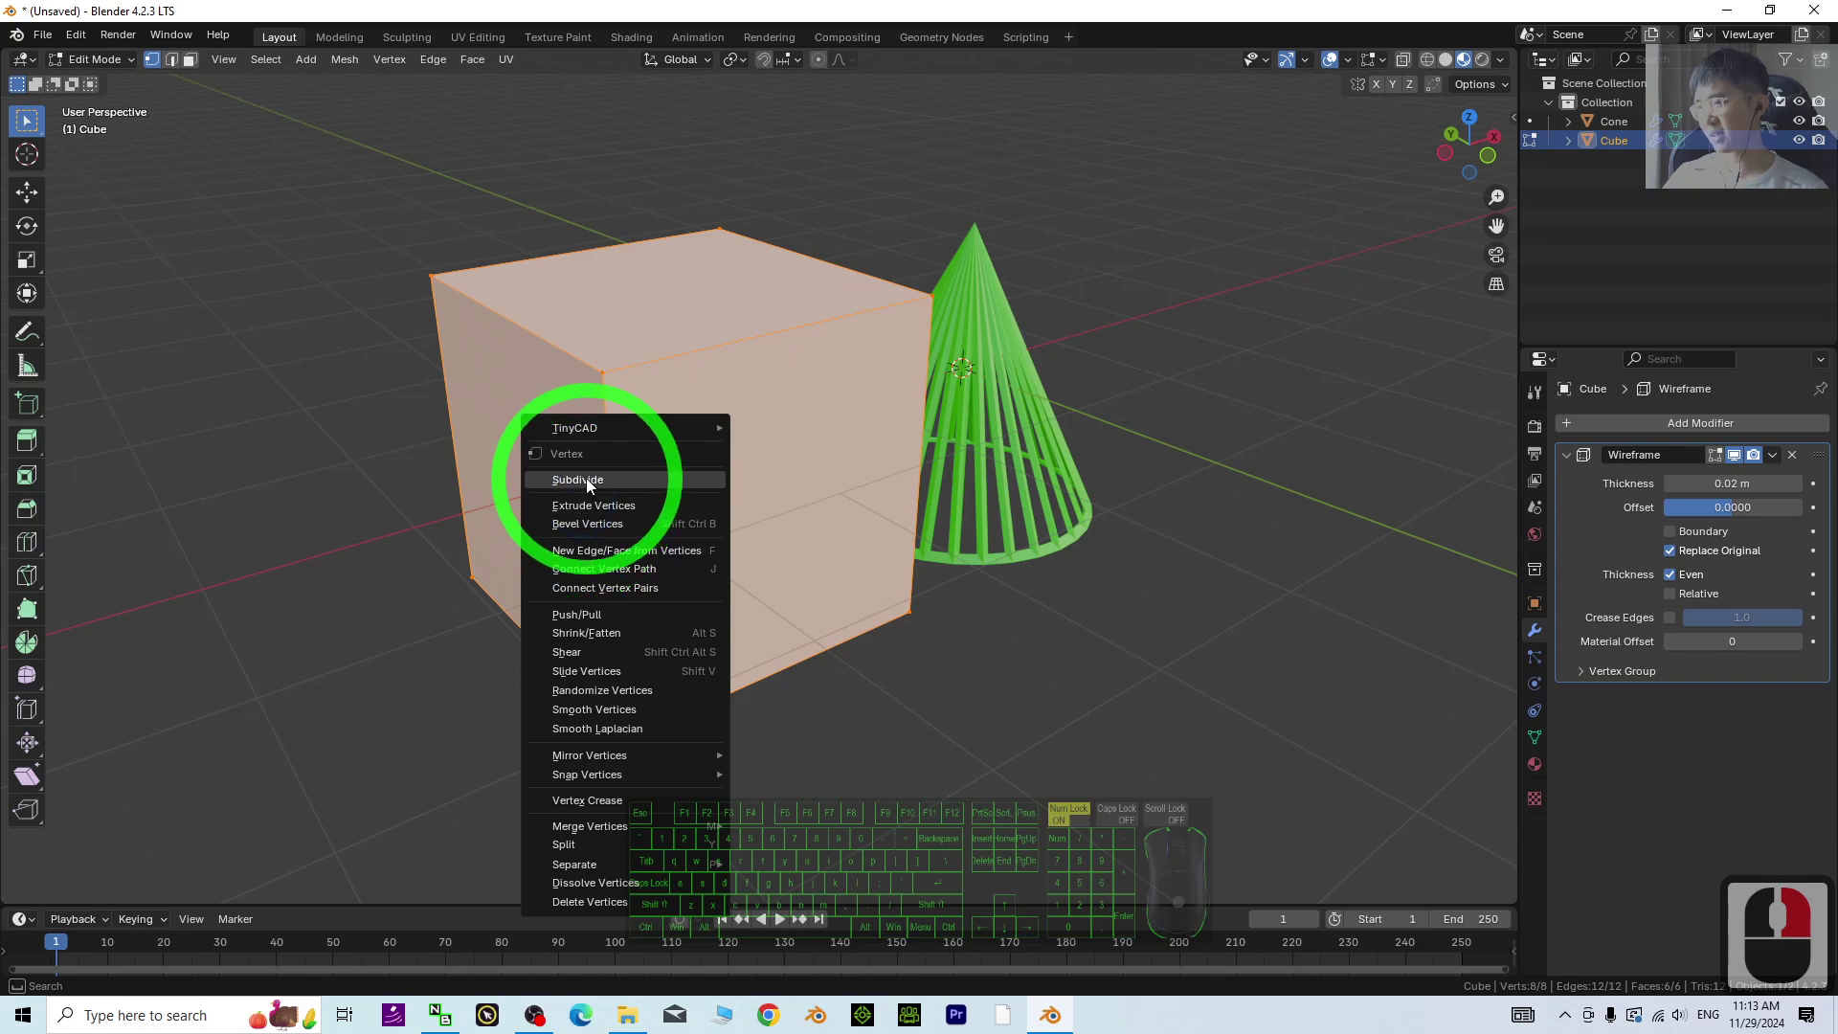
pyautogui.moveTo(588, 485); pyautogui.dragTo(587, 483, button='right')
pyautogui.click(105, 887)
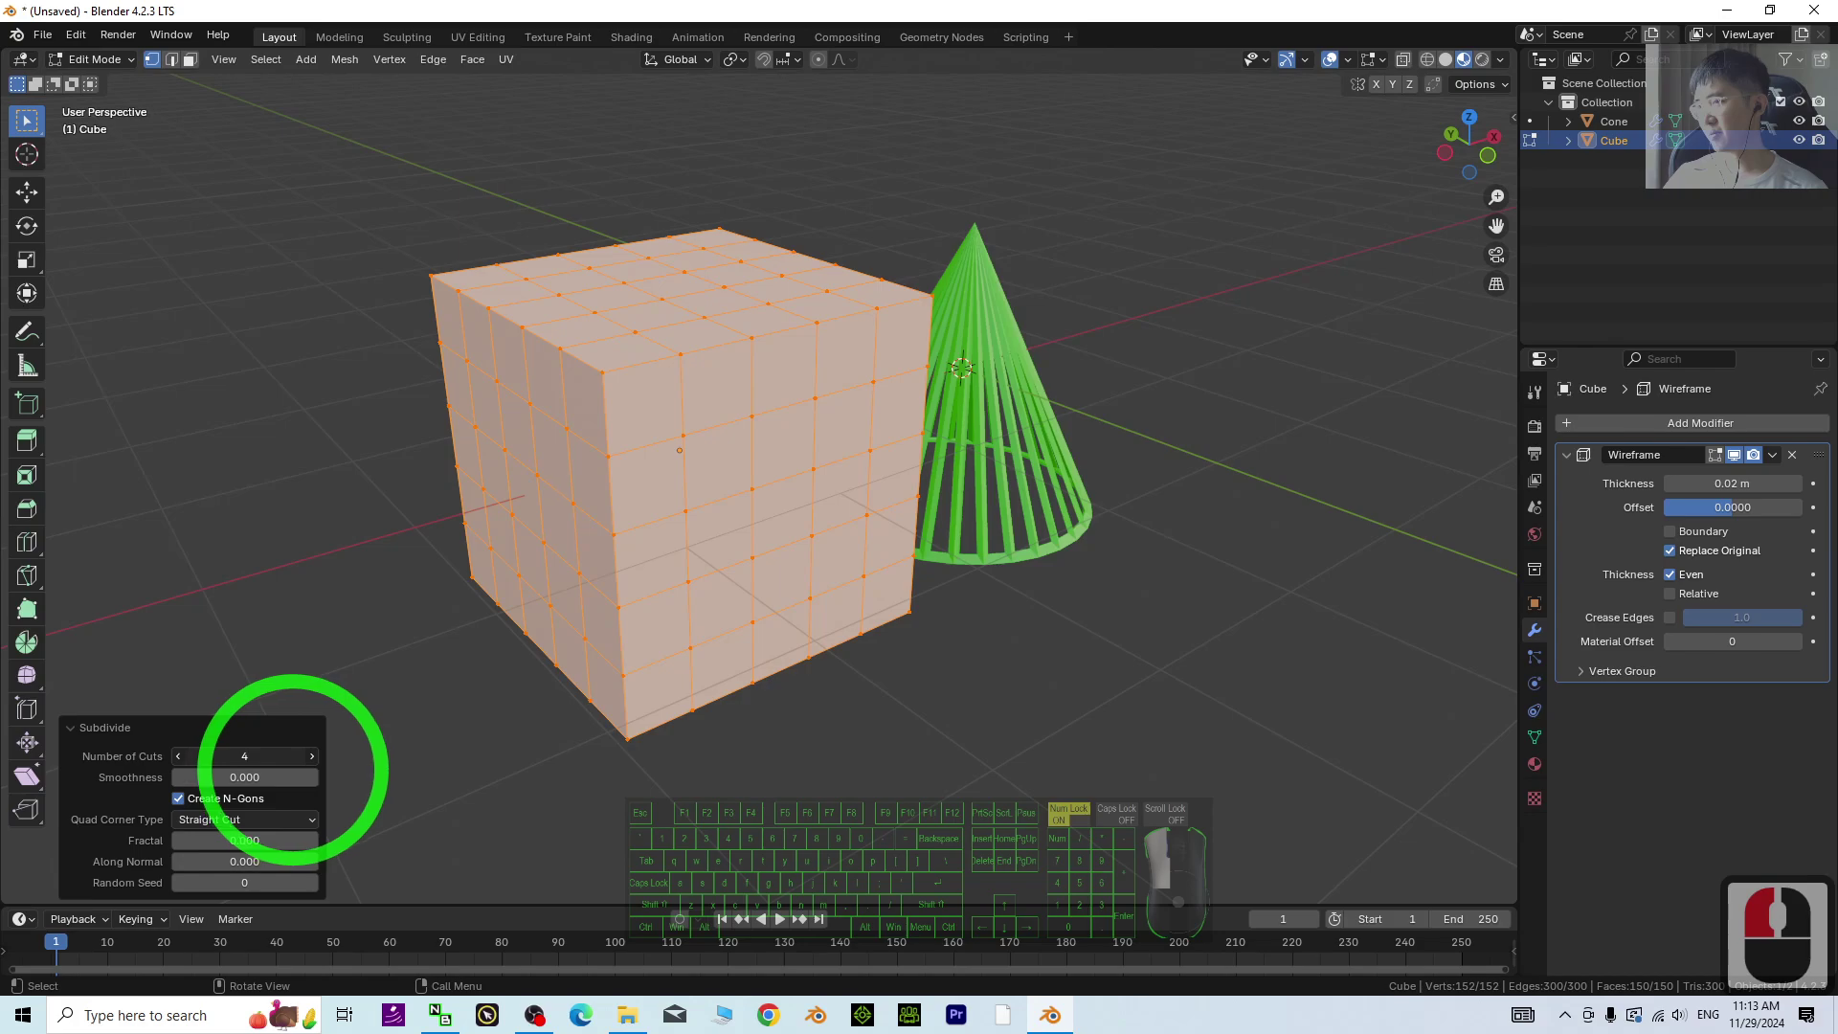
pyautogui.click(919, 616)
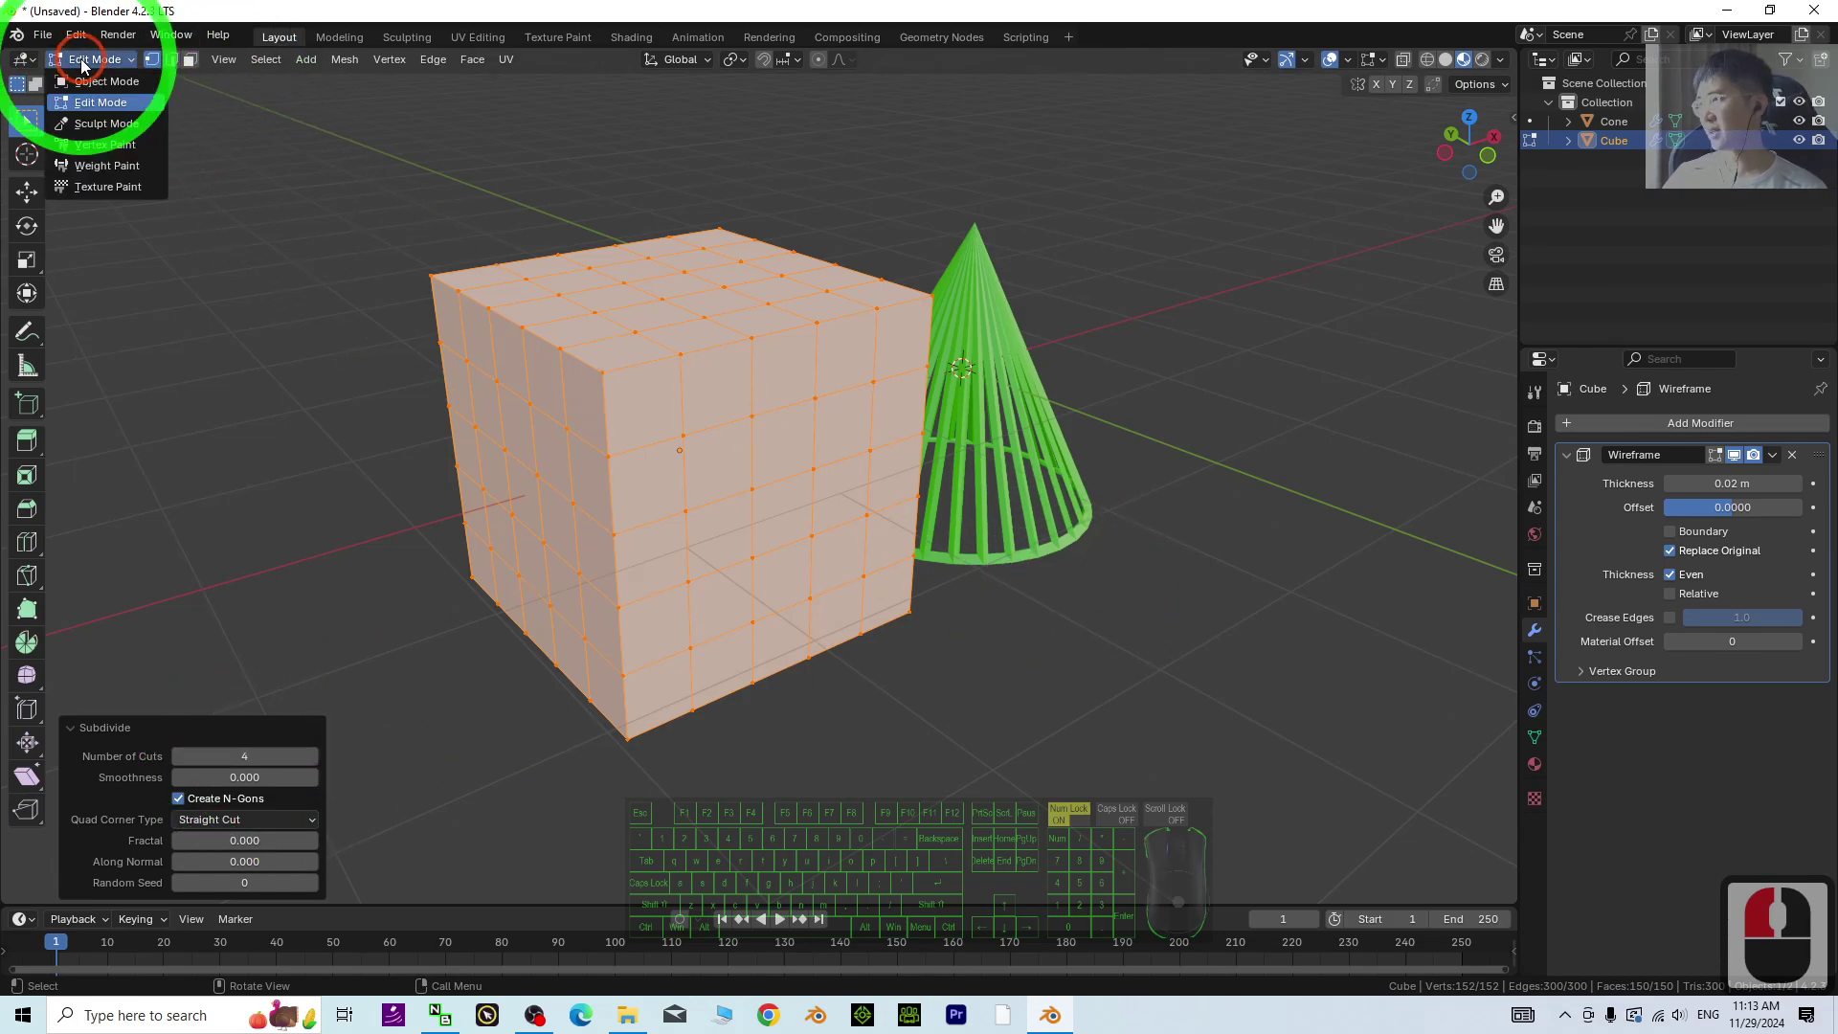
pyautogui.click(101, 82)
# Step: Set the thickness of the cube's Wireframe modifier to 0.062 m
pyautogui.scroll(5, 931, 609)
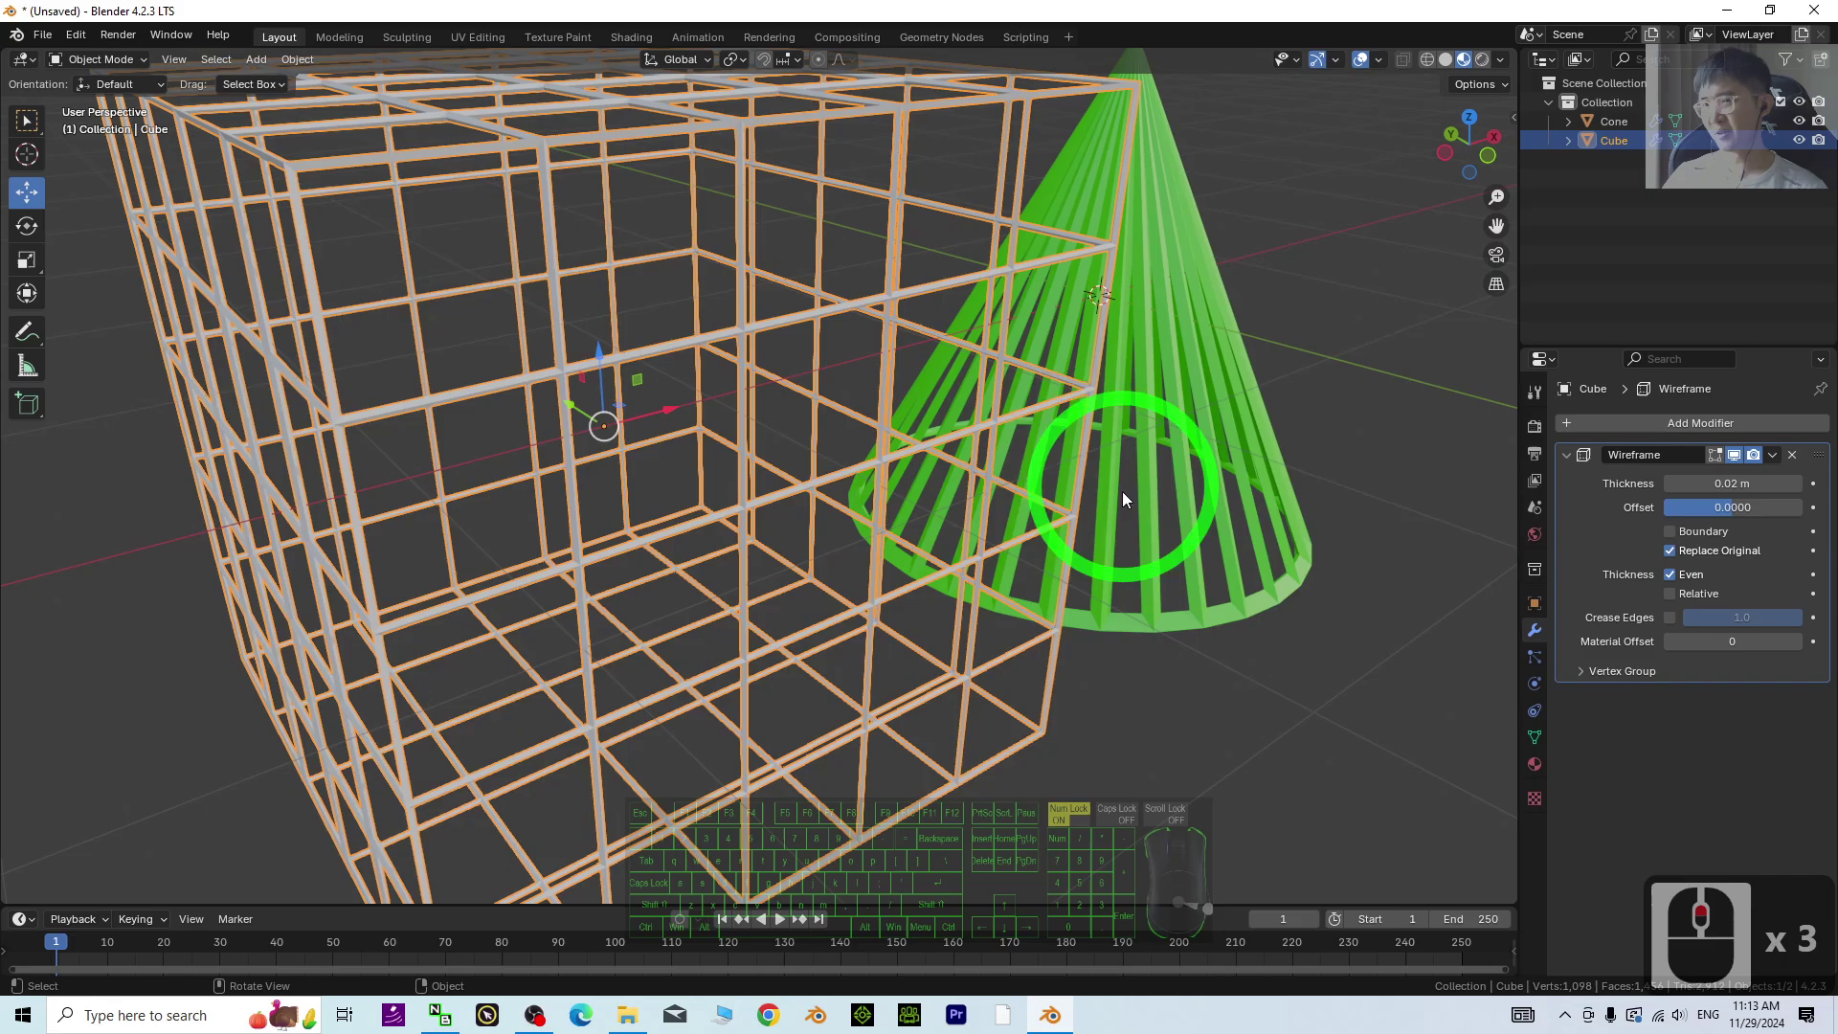
pyautogui.scroll(-2, 1123, 491)
pyautogui.scroll(2, 831, 437)
pyautogui.moveTo(638, 514); pyautogui.dragTo(942, 491, button='middle')
pyautogui.scroll(-3, 942, 490)
pyautogui.moveTo(1714, 484); pyautogui.dragTo(296, 483)
pyautogui.scroll(-3, 766, 542)
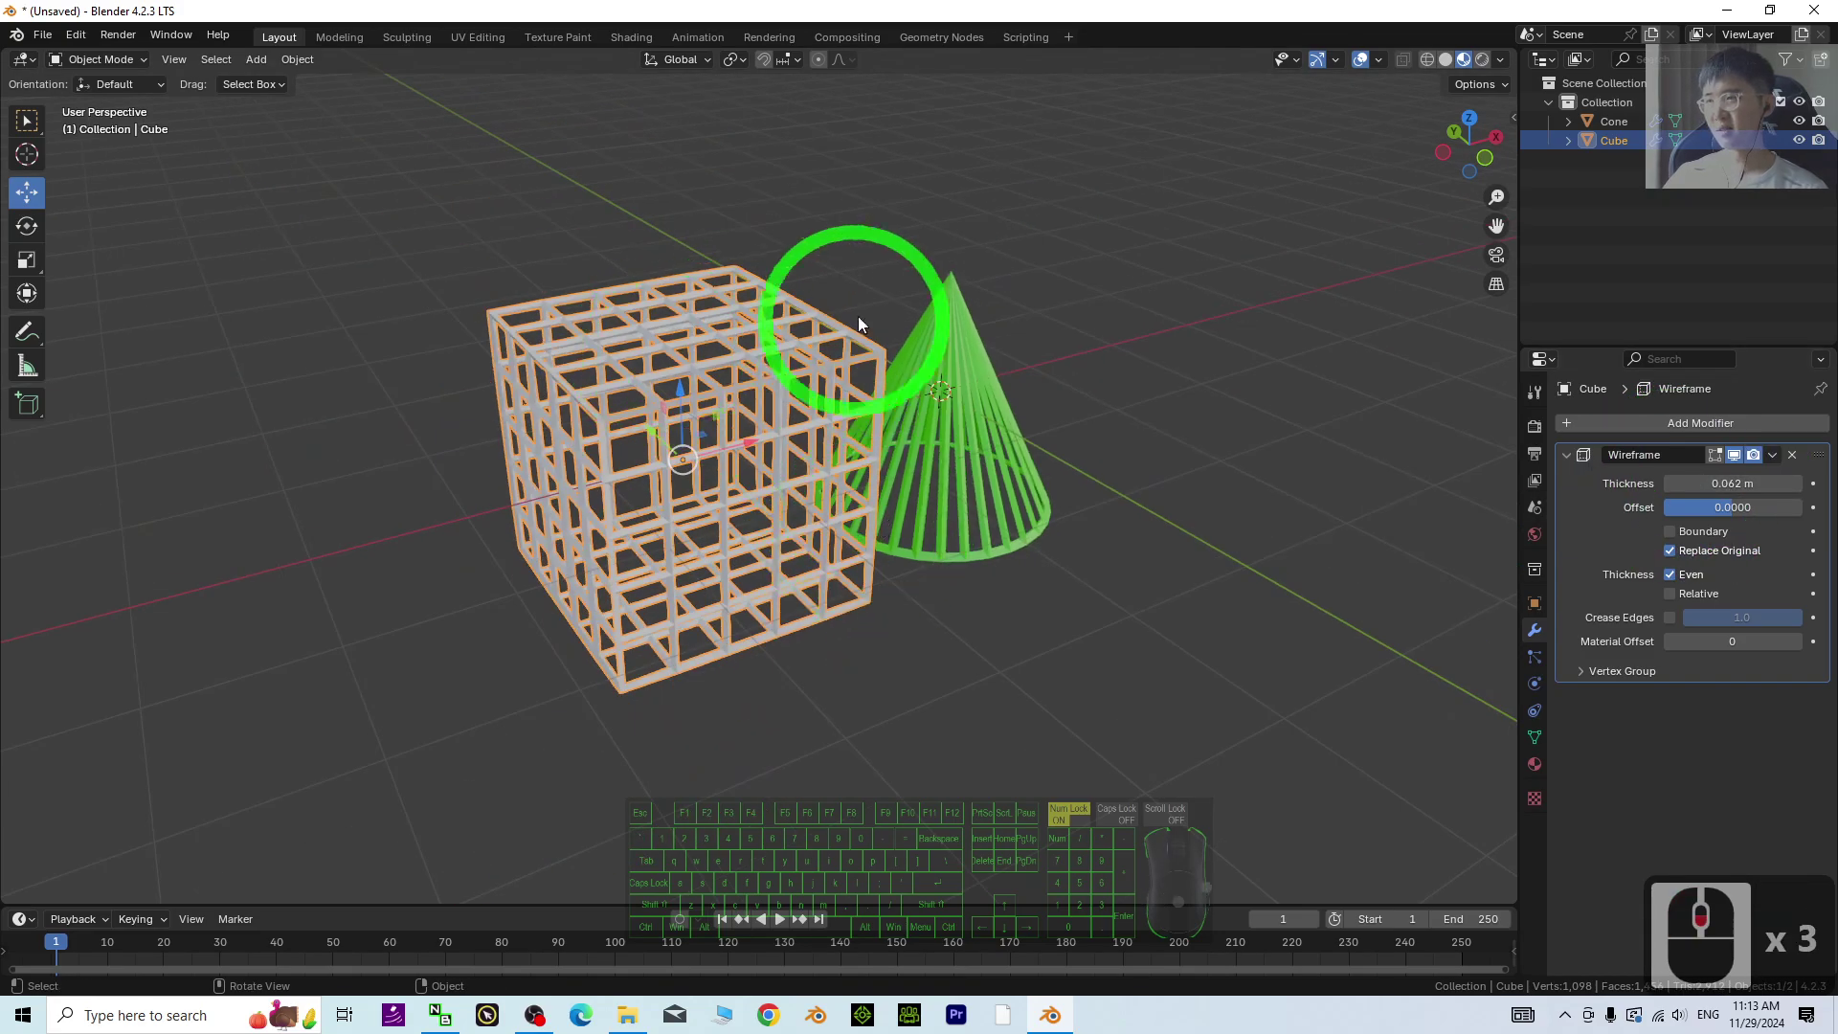
# Step: Change the base color of the cube's material to a saturated bright blue
pyautogui.click(1535, 764)
pyautogui.scroll(4, 487, 347)
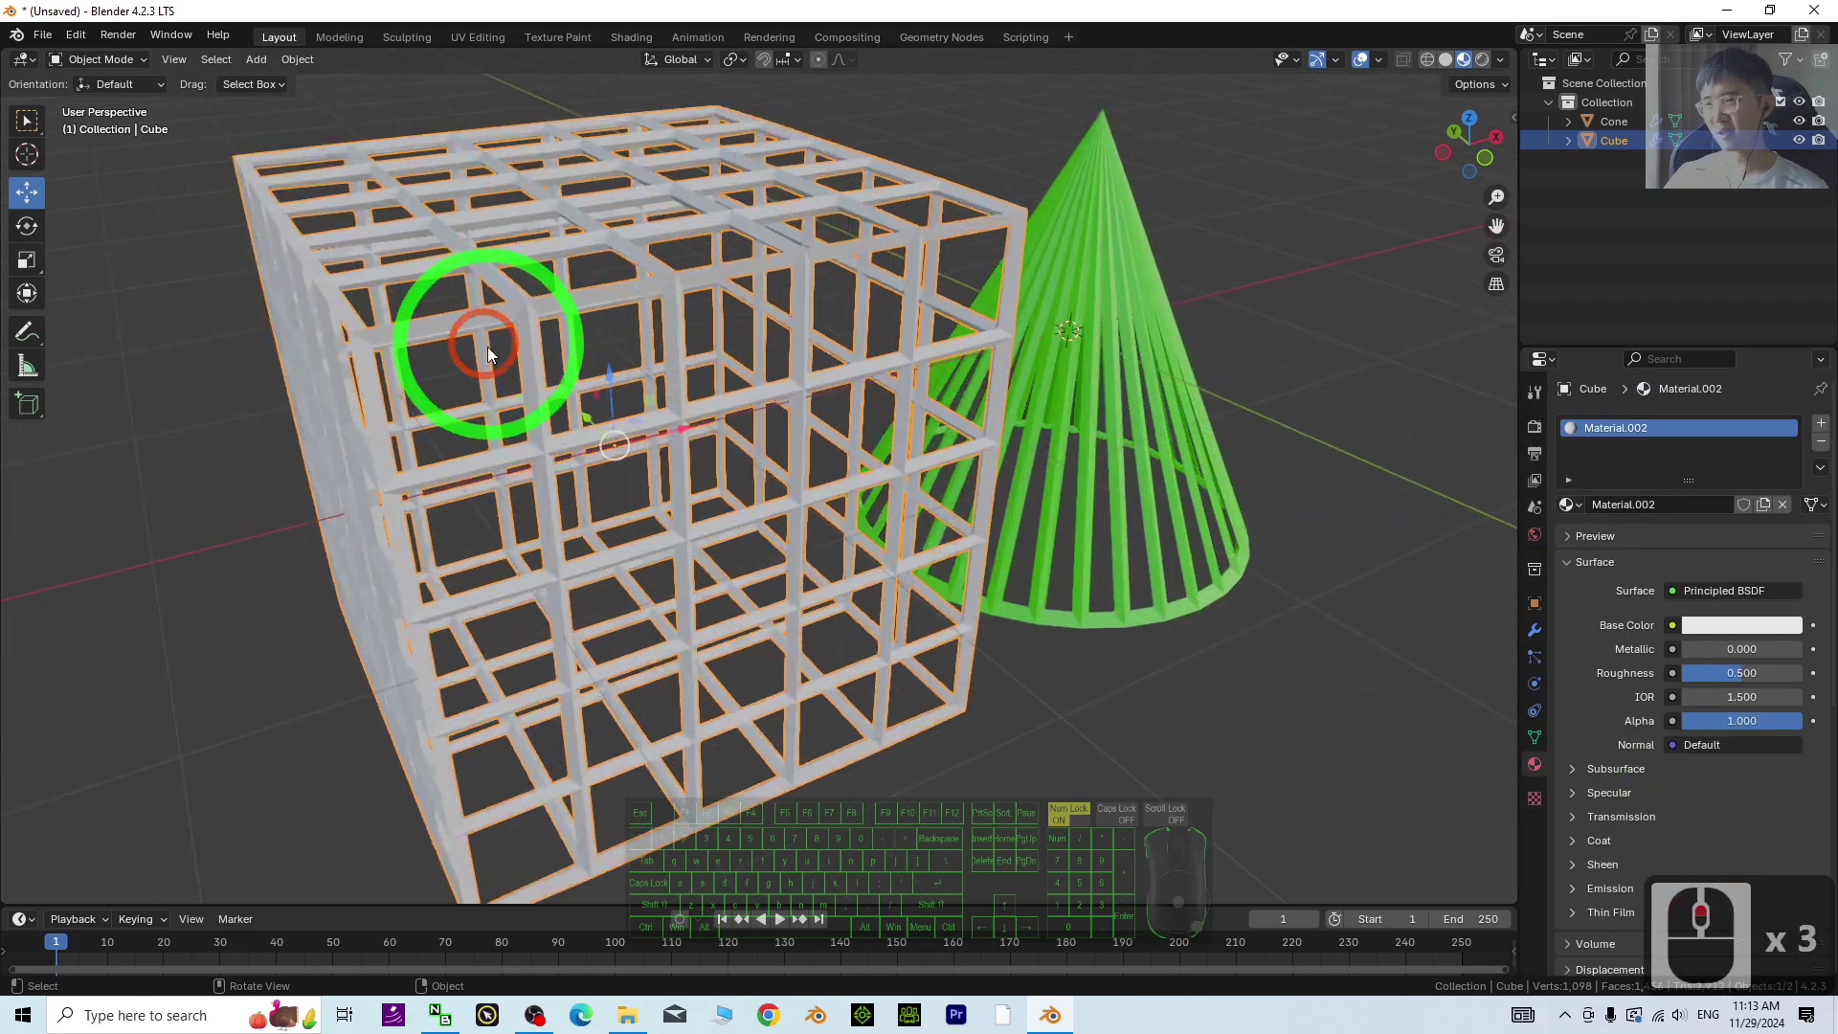
pyautogui.click(1695, 623)
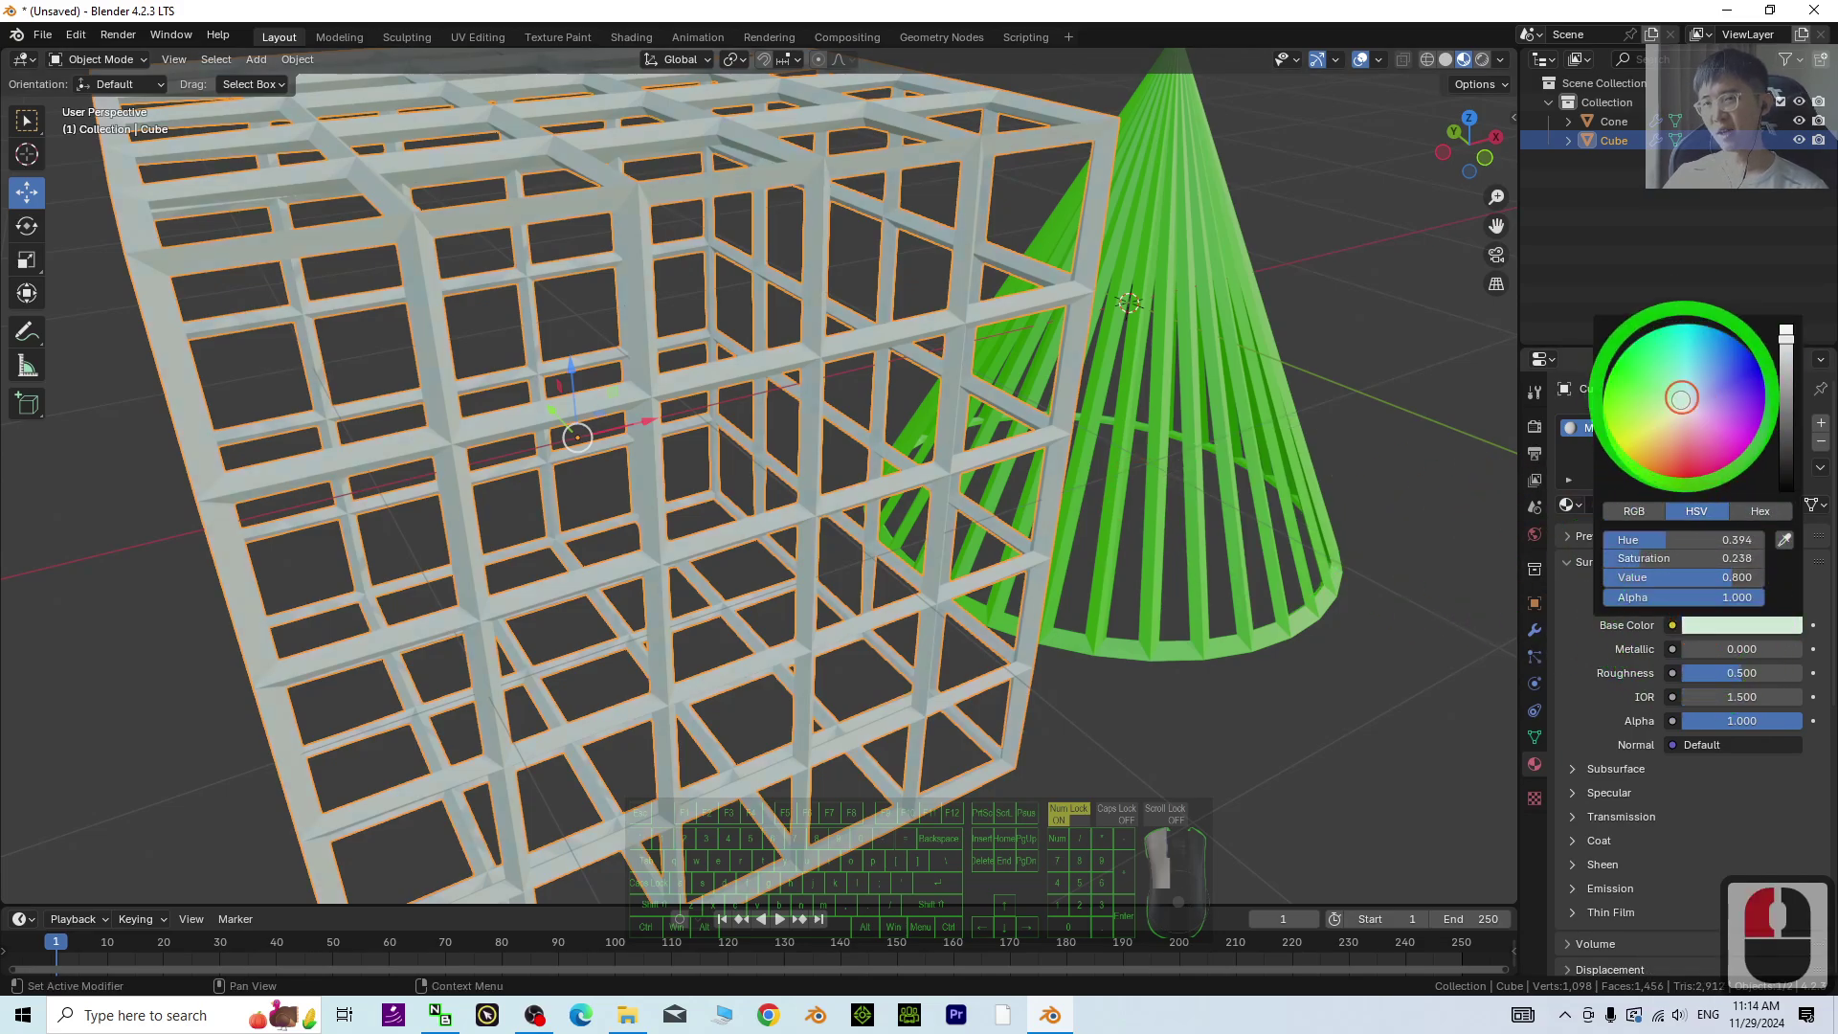
pyautogui.moveTo(1681, 399)
pyautogui.mouseDown()
pyautogui.moveTo(1743, 345)
pyautogui.moveTo(1728, 334)
pyautogui.mouseUp()
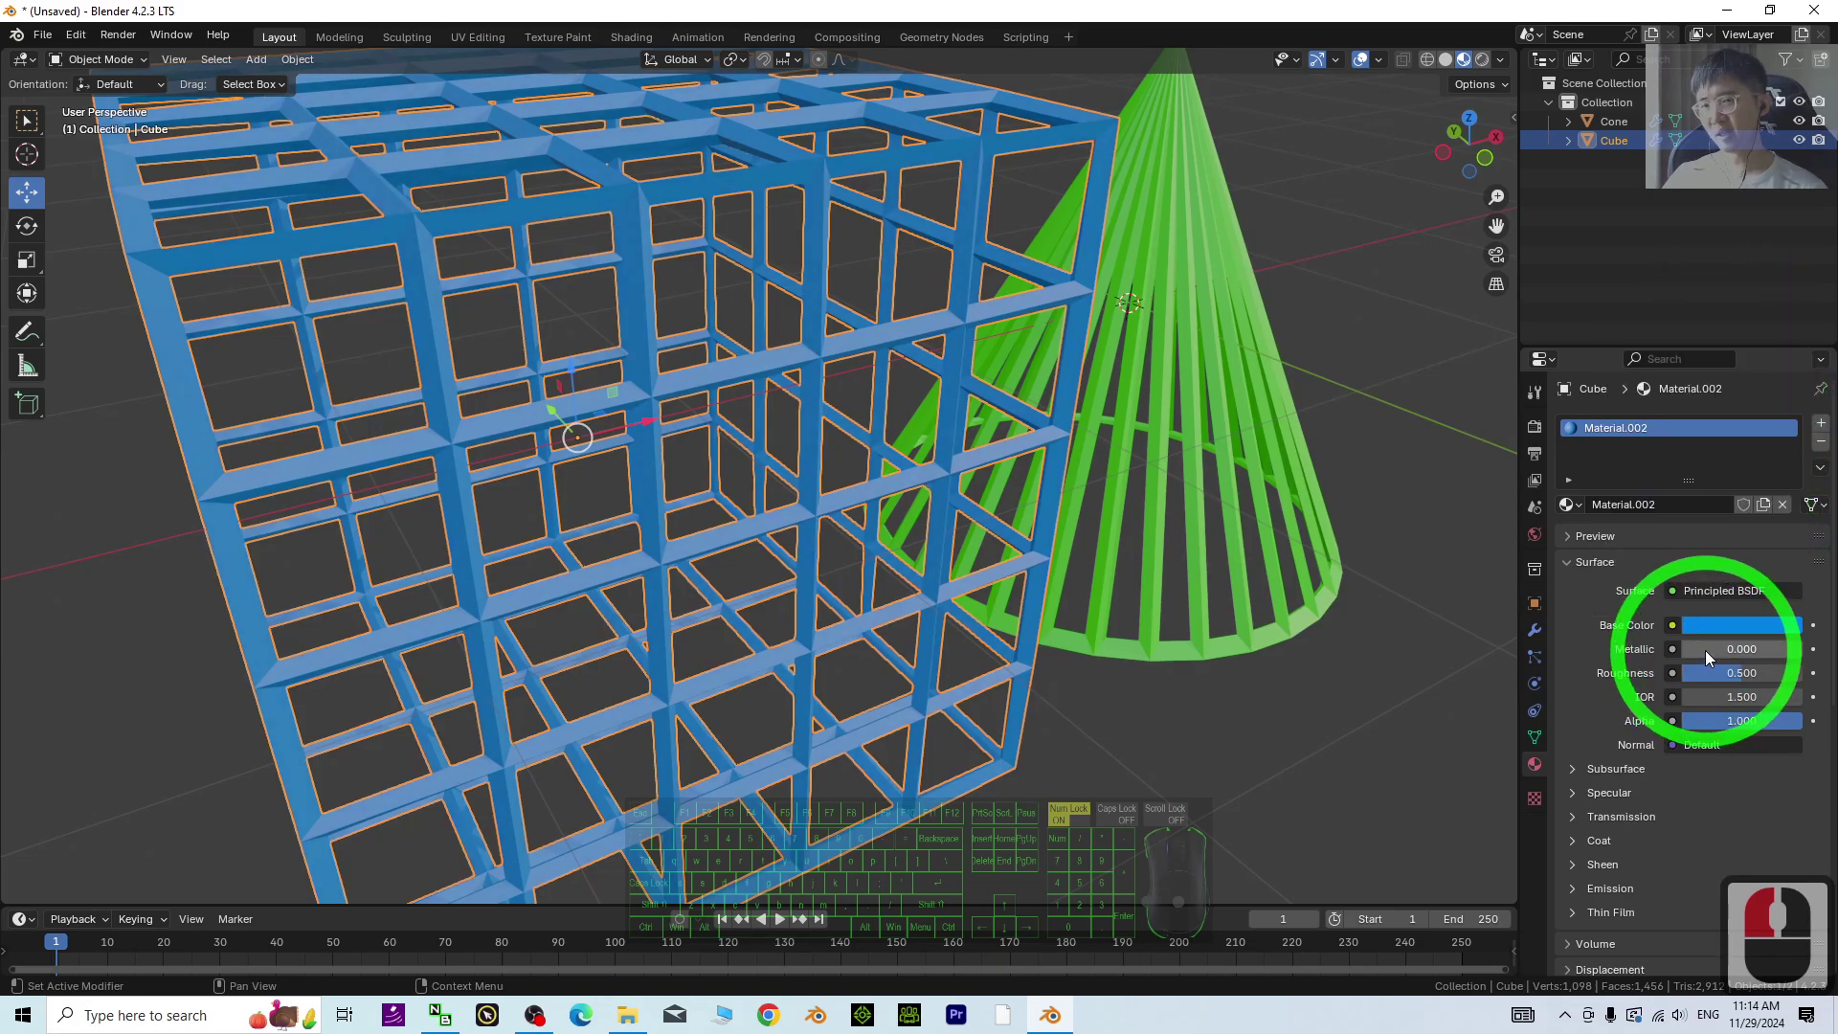
# Step: Set the cube material's metallic value to 1.000 and its roughness to 0.000
pyautogui.moveTo(1706, 651); pyautogui.dragTo(1641, 657)
pyautogui.scroll(-3, 875, 594)
pyautogui.moveTo(873, 537); pyautogui.dragTo(878, 533, button='middle')
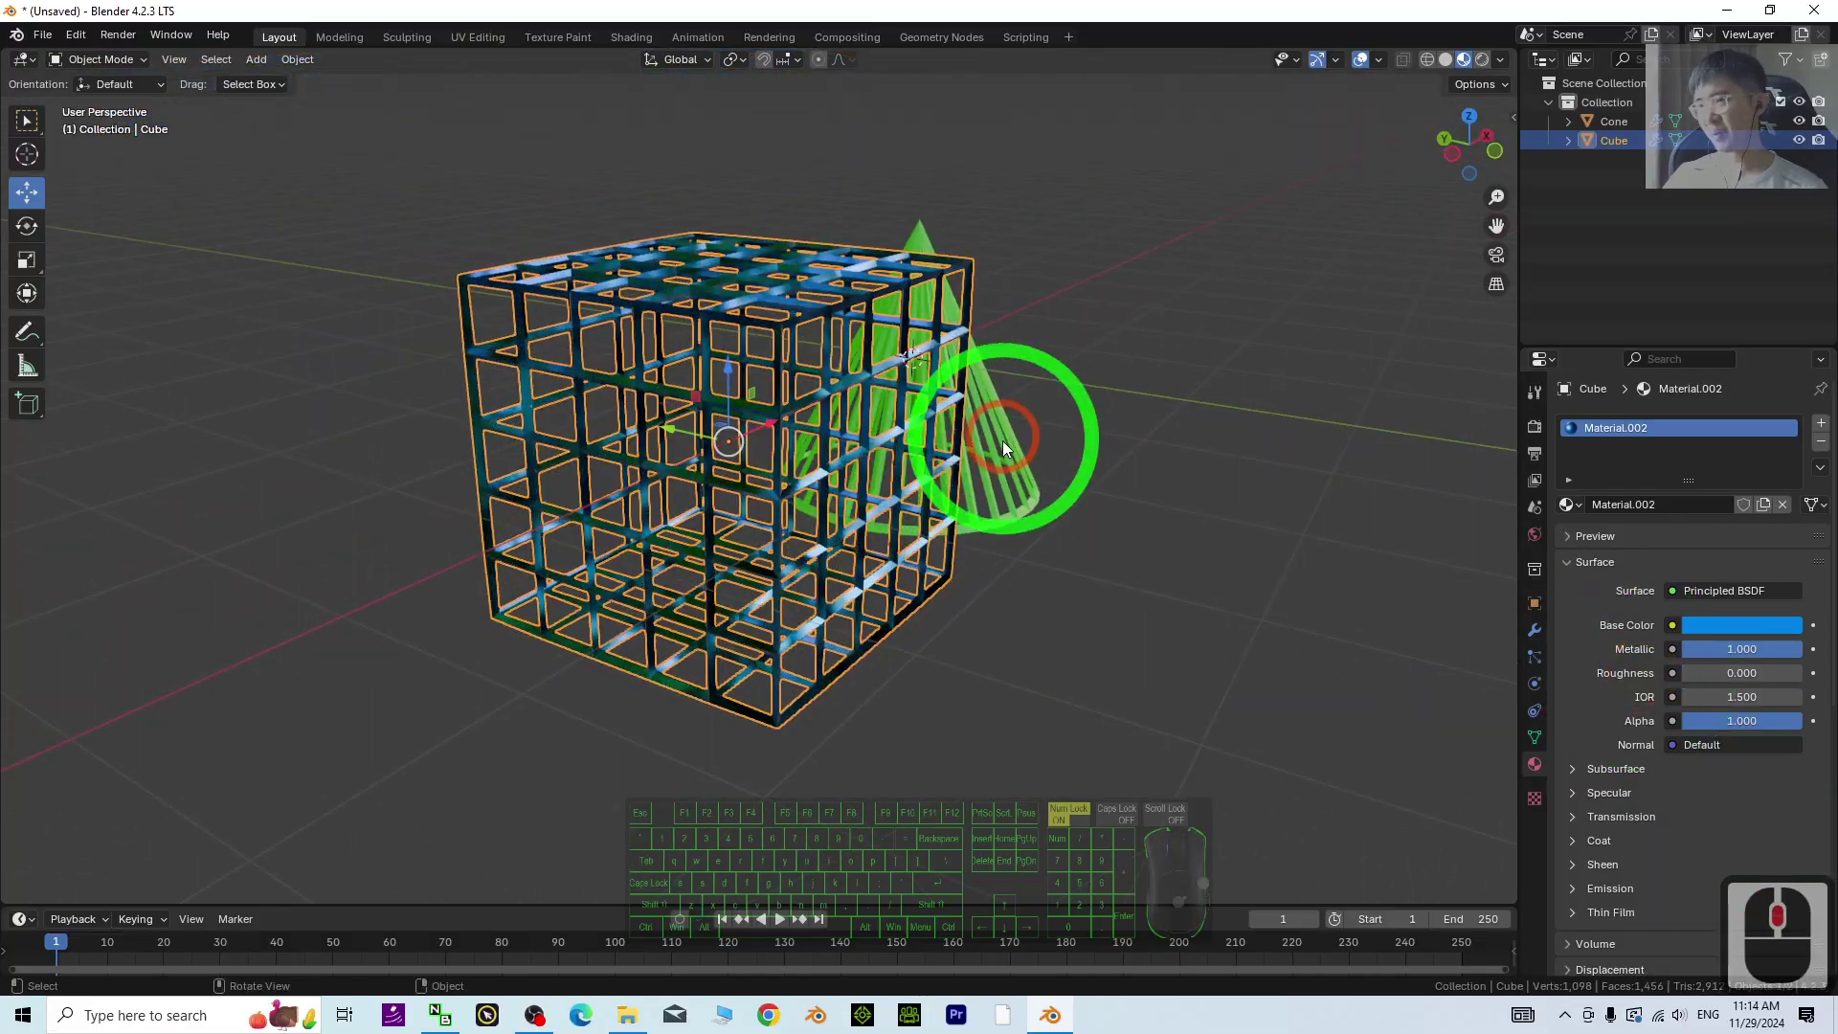
pyautogui.moveTo(766, 397); pyautogui.dragTo(720, 465, button='middle')
pyautogui.scroll(2, 829, 588)
pyautogui.moveTo(819, 582); pyautogui.dragTo(923, 328, button='middle')
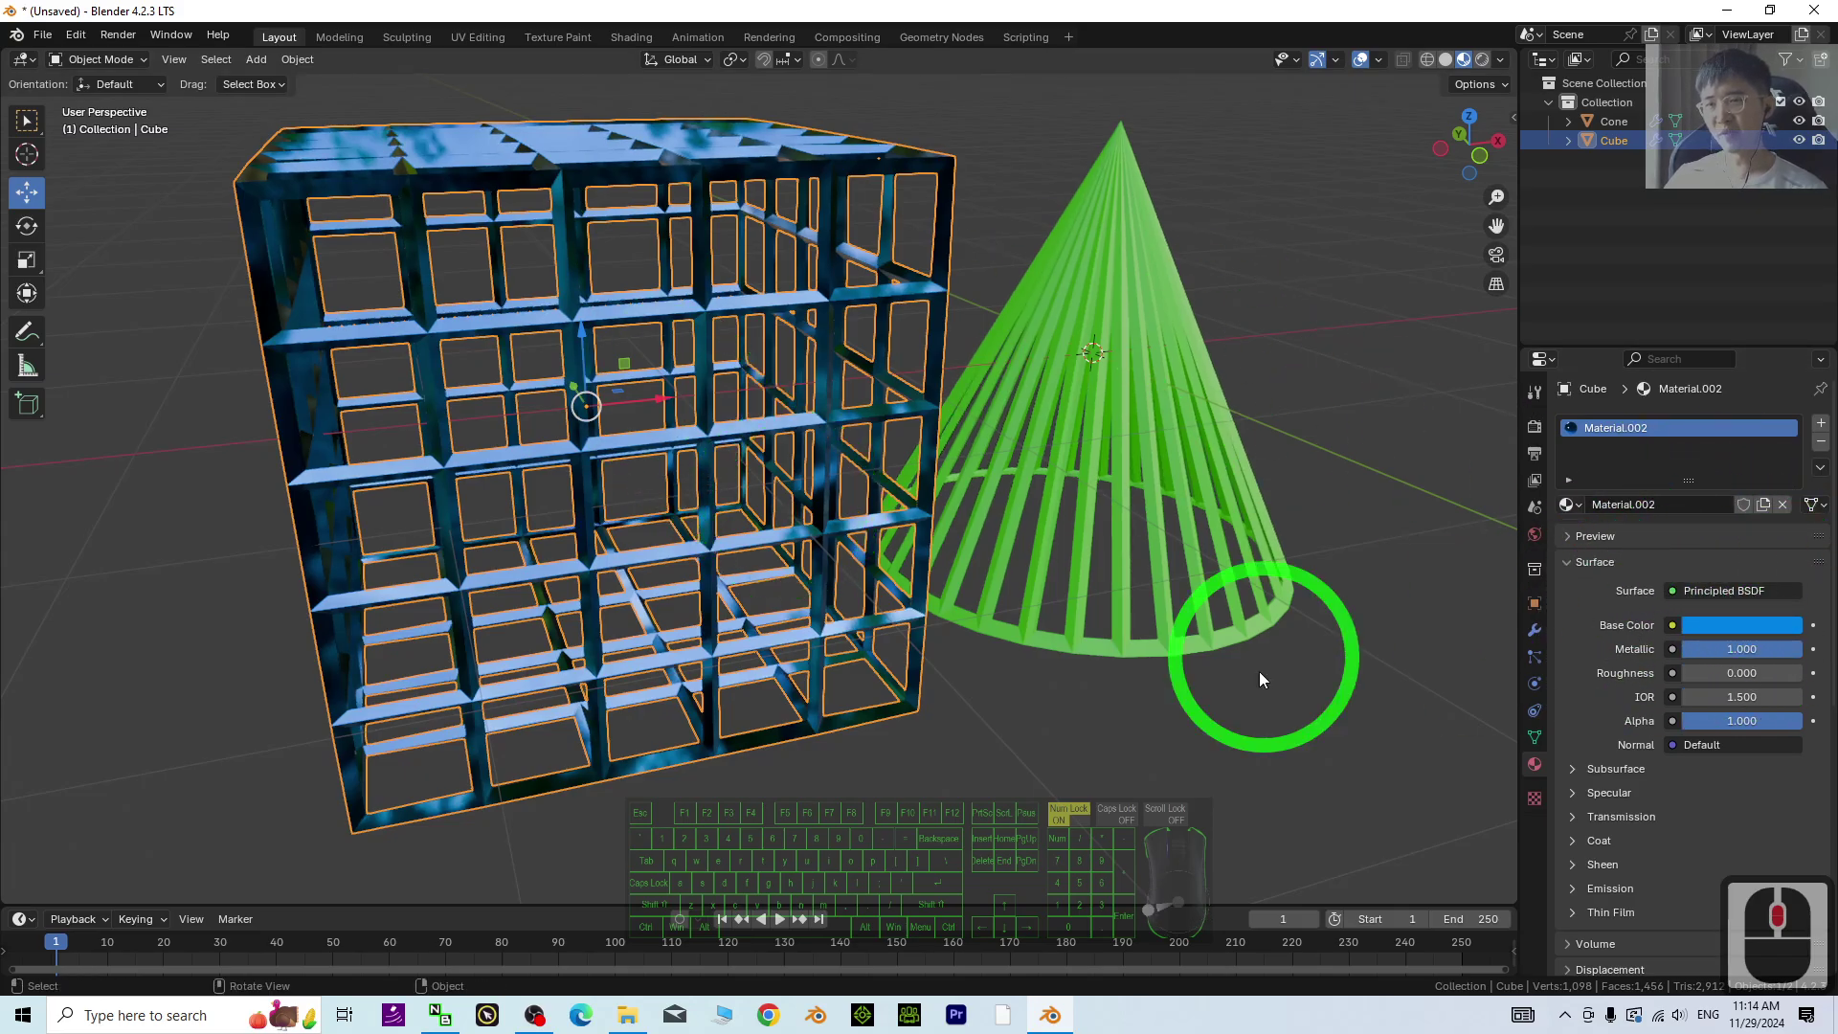
pyautogui.moveTo(740, 337); pyautogui.dragTo(1044, 453, button='middle')
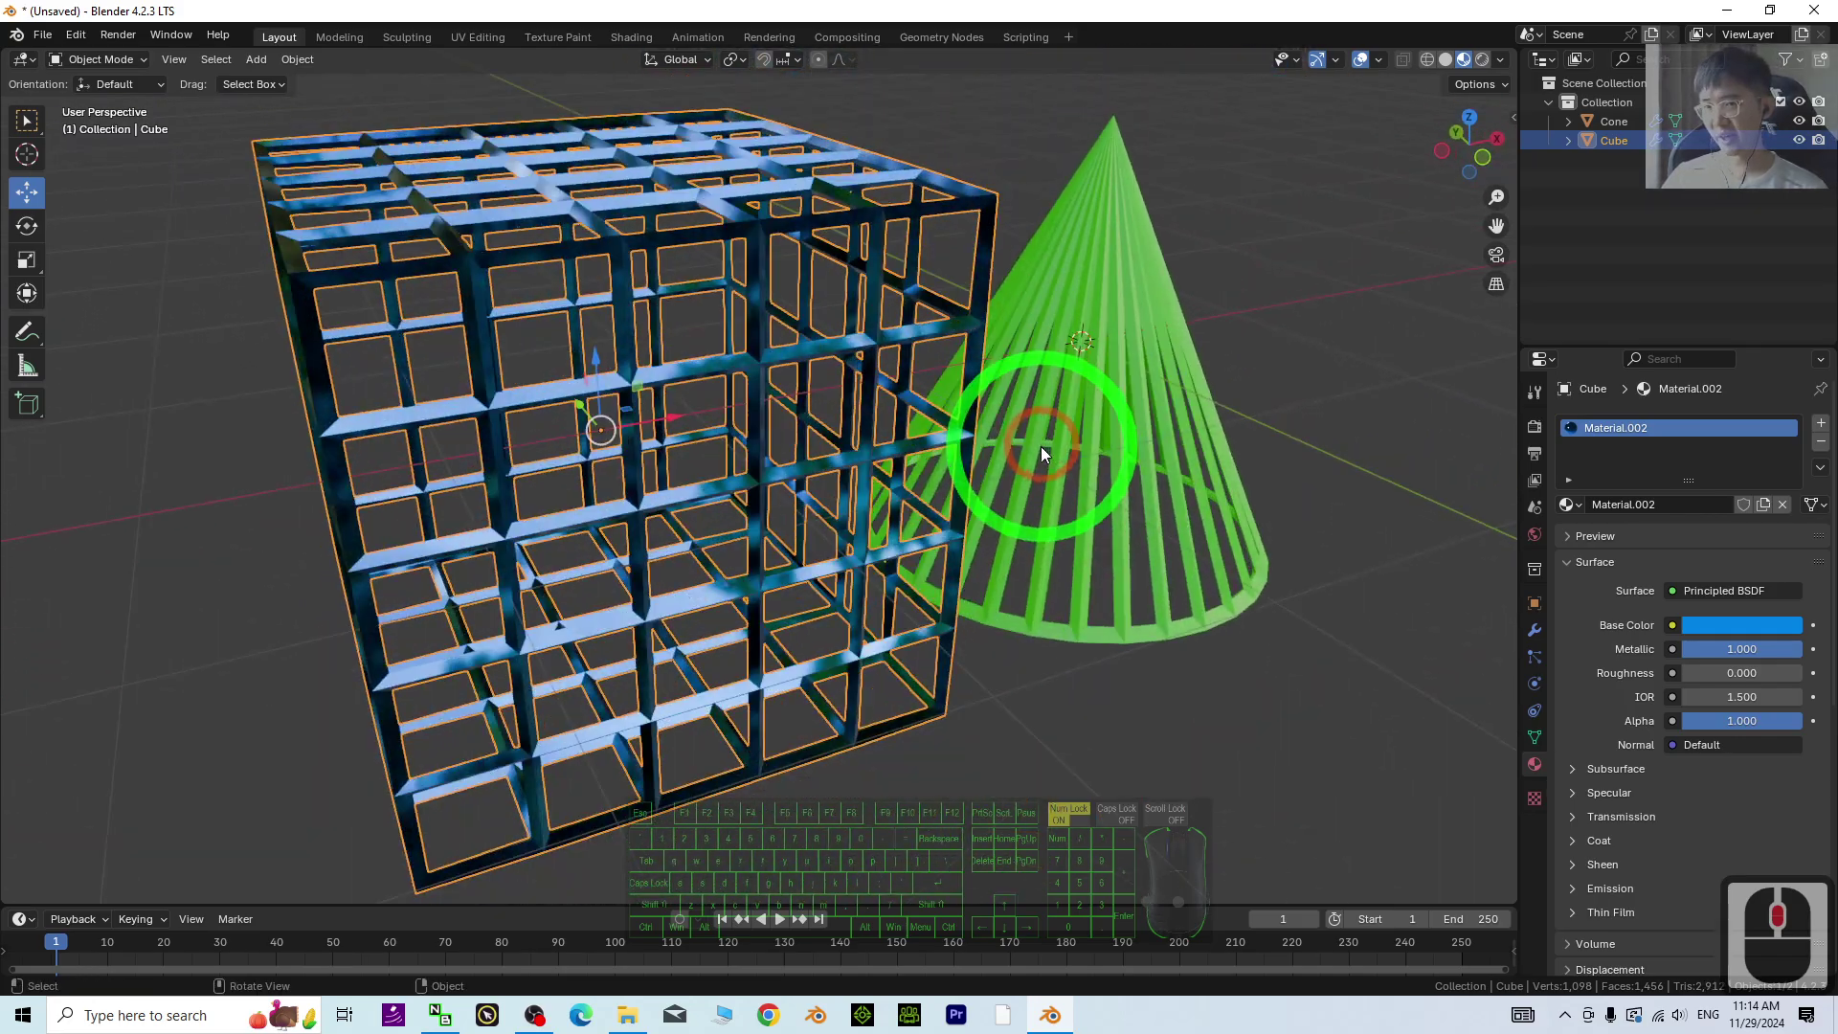
# Step: Apply the Wireframe modifier to the cube so the cage becomes real mesh geometry
pyautogui.click(1534, 631)
pyautogui.click(1773, 455)
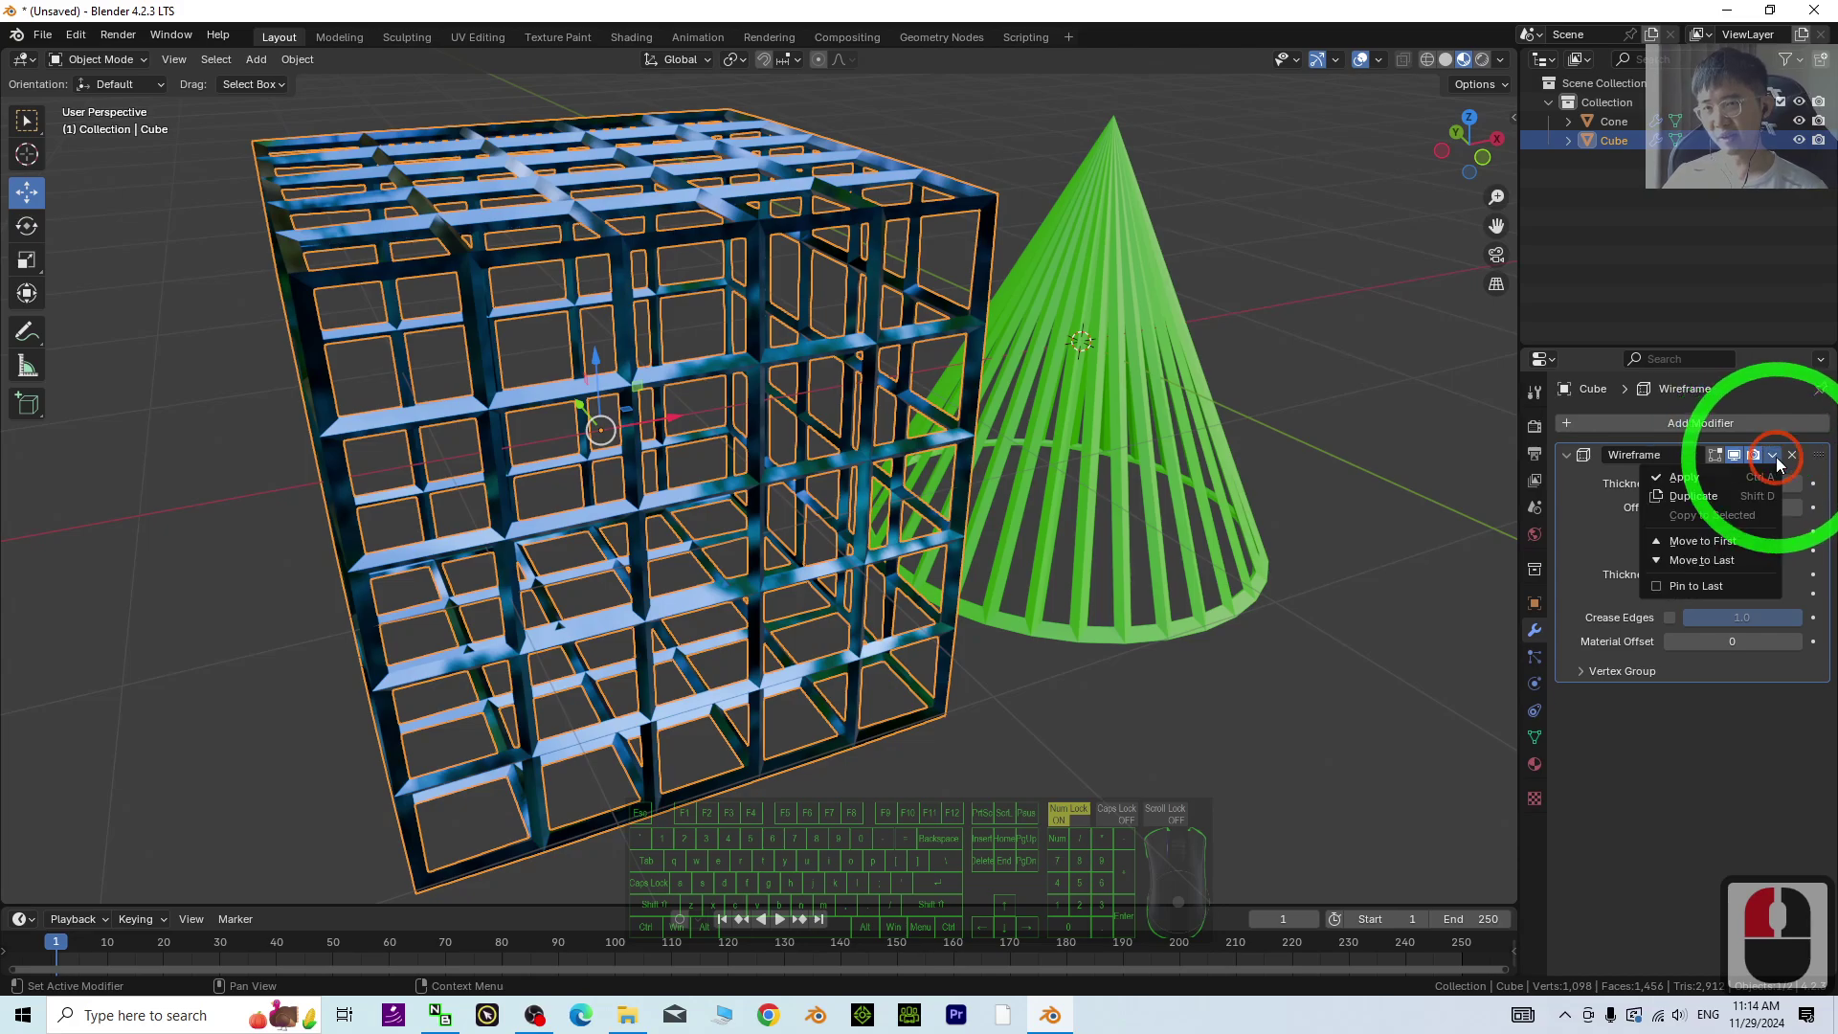
pyautogui.click(1684, 476)
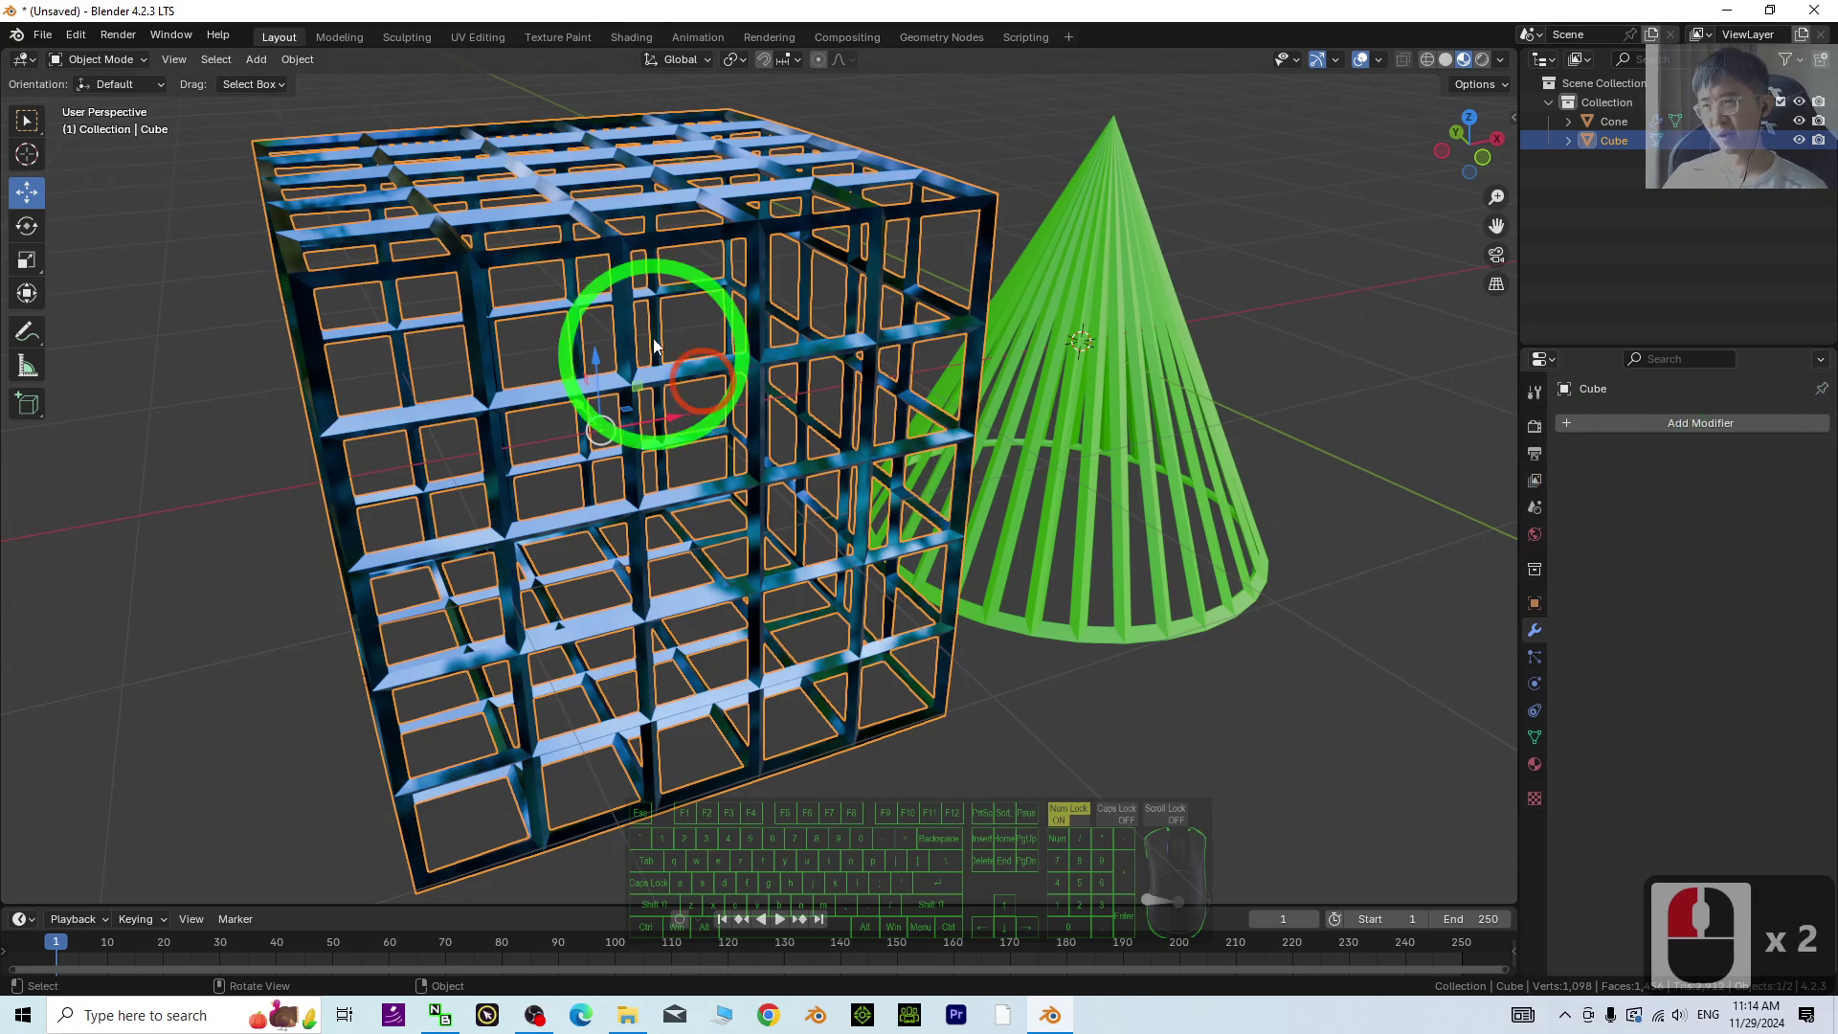
# Step: Examine the cube cage's mesh in Edit Mode with solid shading, selecting a single strut face in face select mode
pyautogui.click(115, 61)
pyautogui.click(105, 103)
pyautogui.moveTo(719, 369); pyautogui.dragTo(253, 21, button='middle')
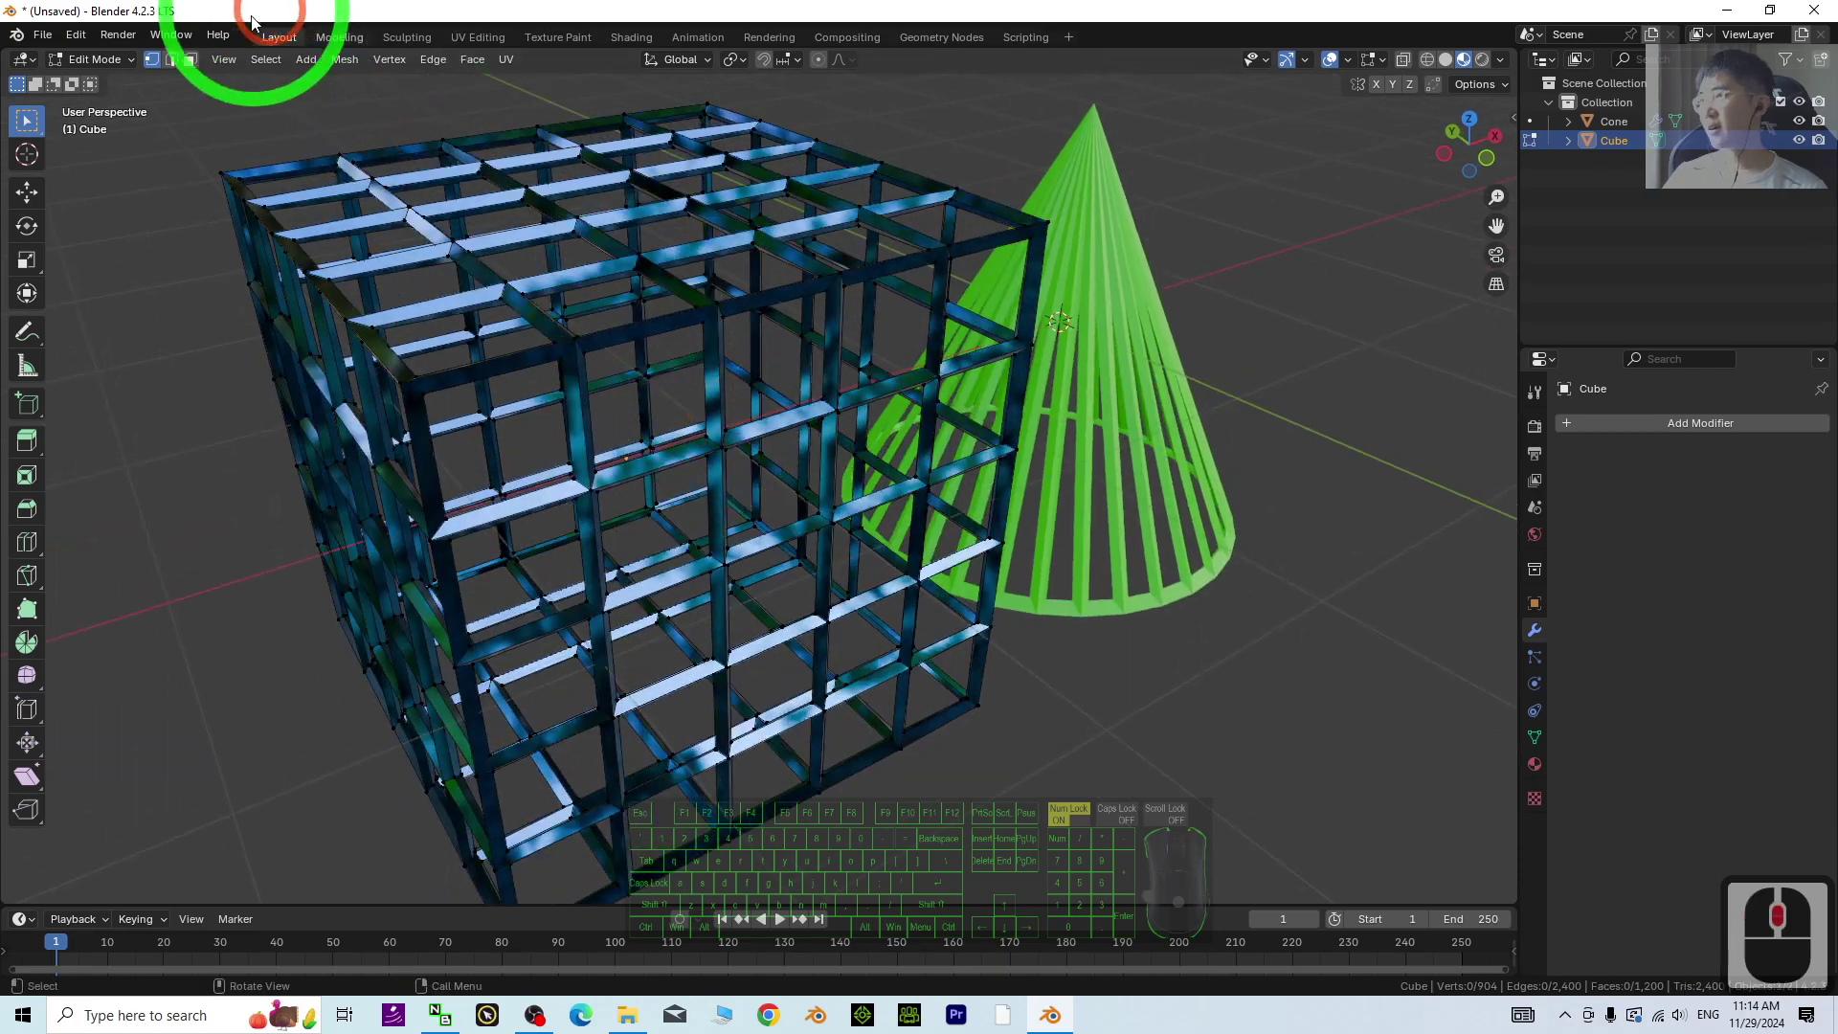
pyautogui.click(1448, 61)
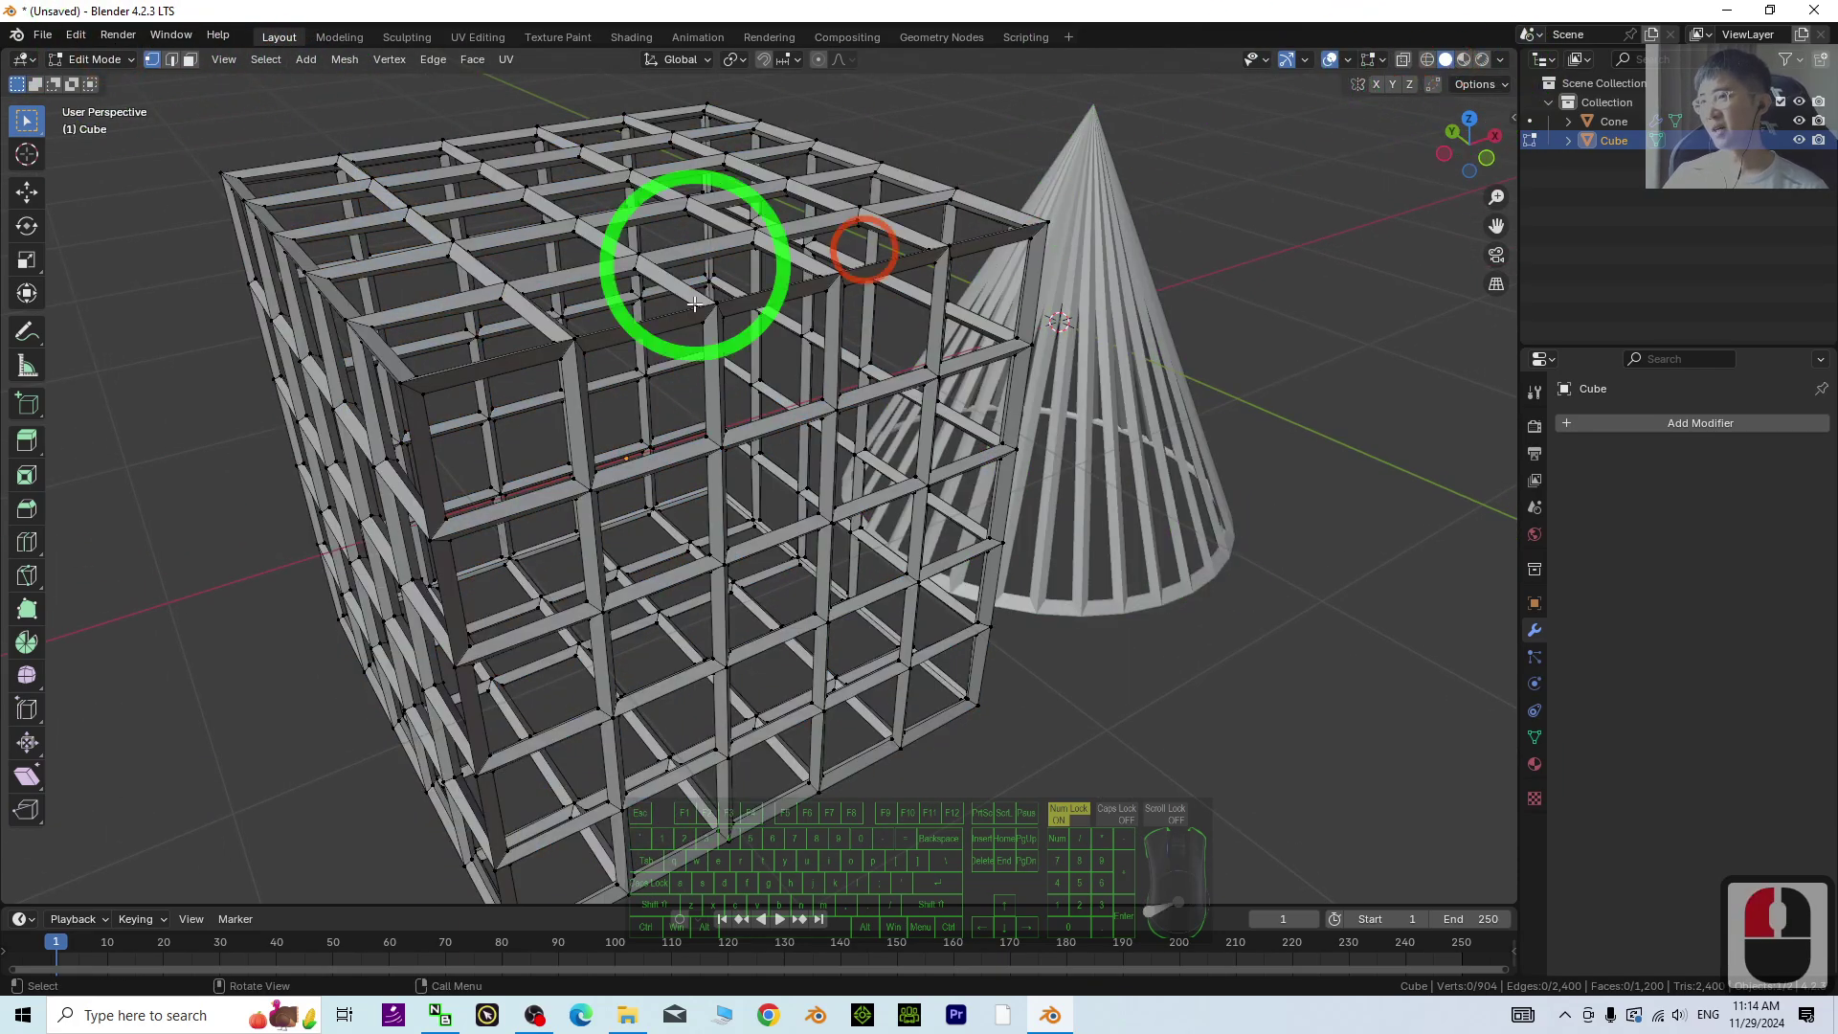
pyautogui.scroll(3, 698, 387)
pyautogui.click(123, 69)
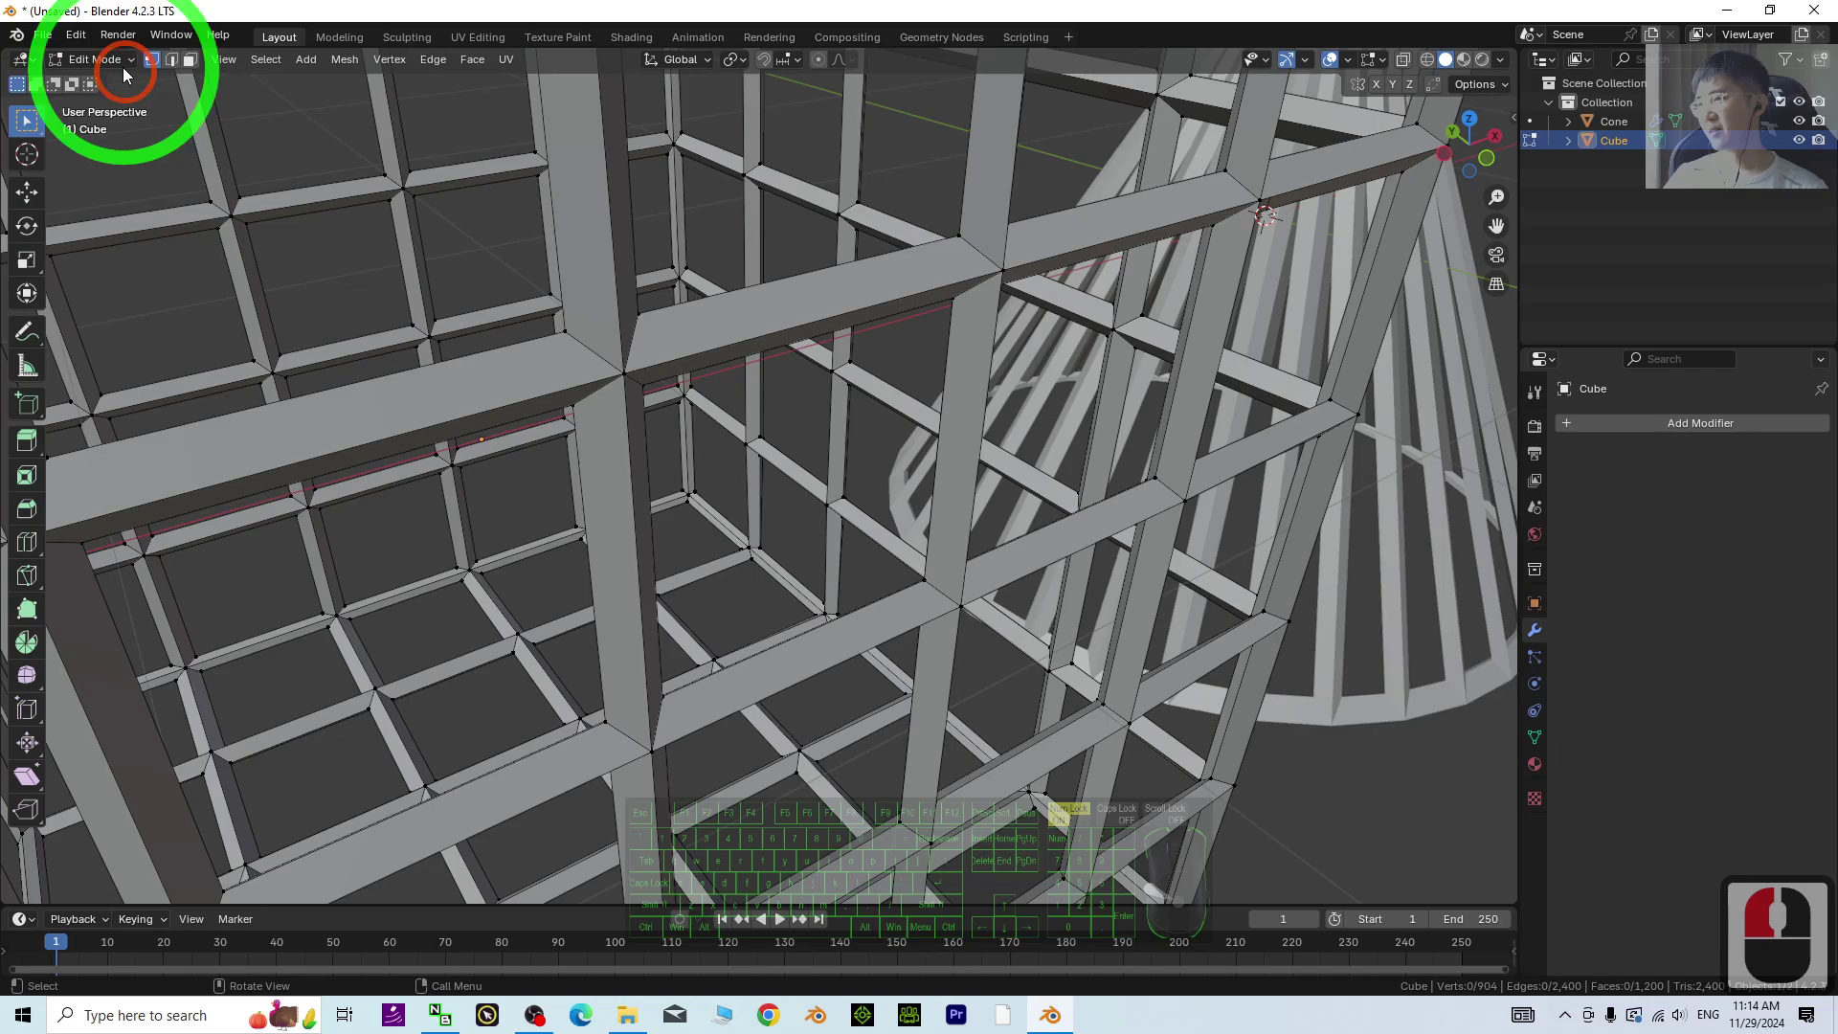
pyautogui.click(191, 61)
pyautogui.click(556, 408)
pyautogui.click(517, 347)
pyautogui.scroll(-4, 809, 548)
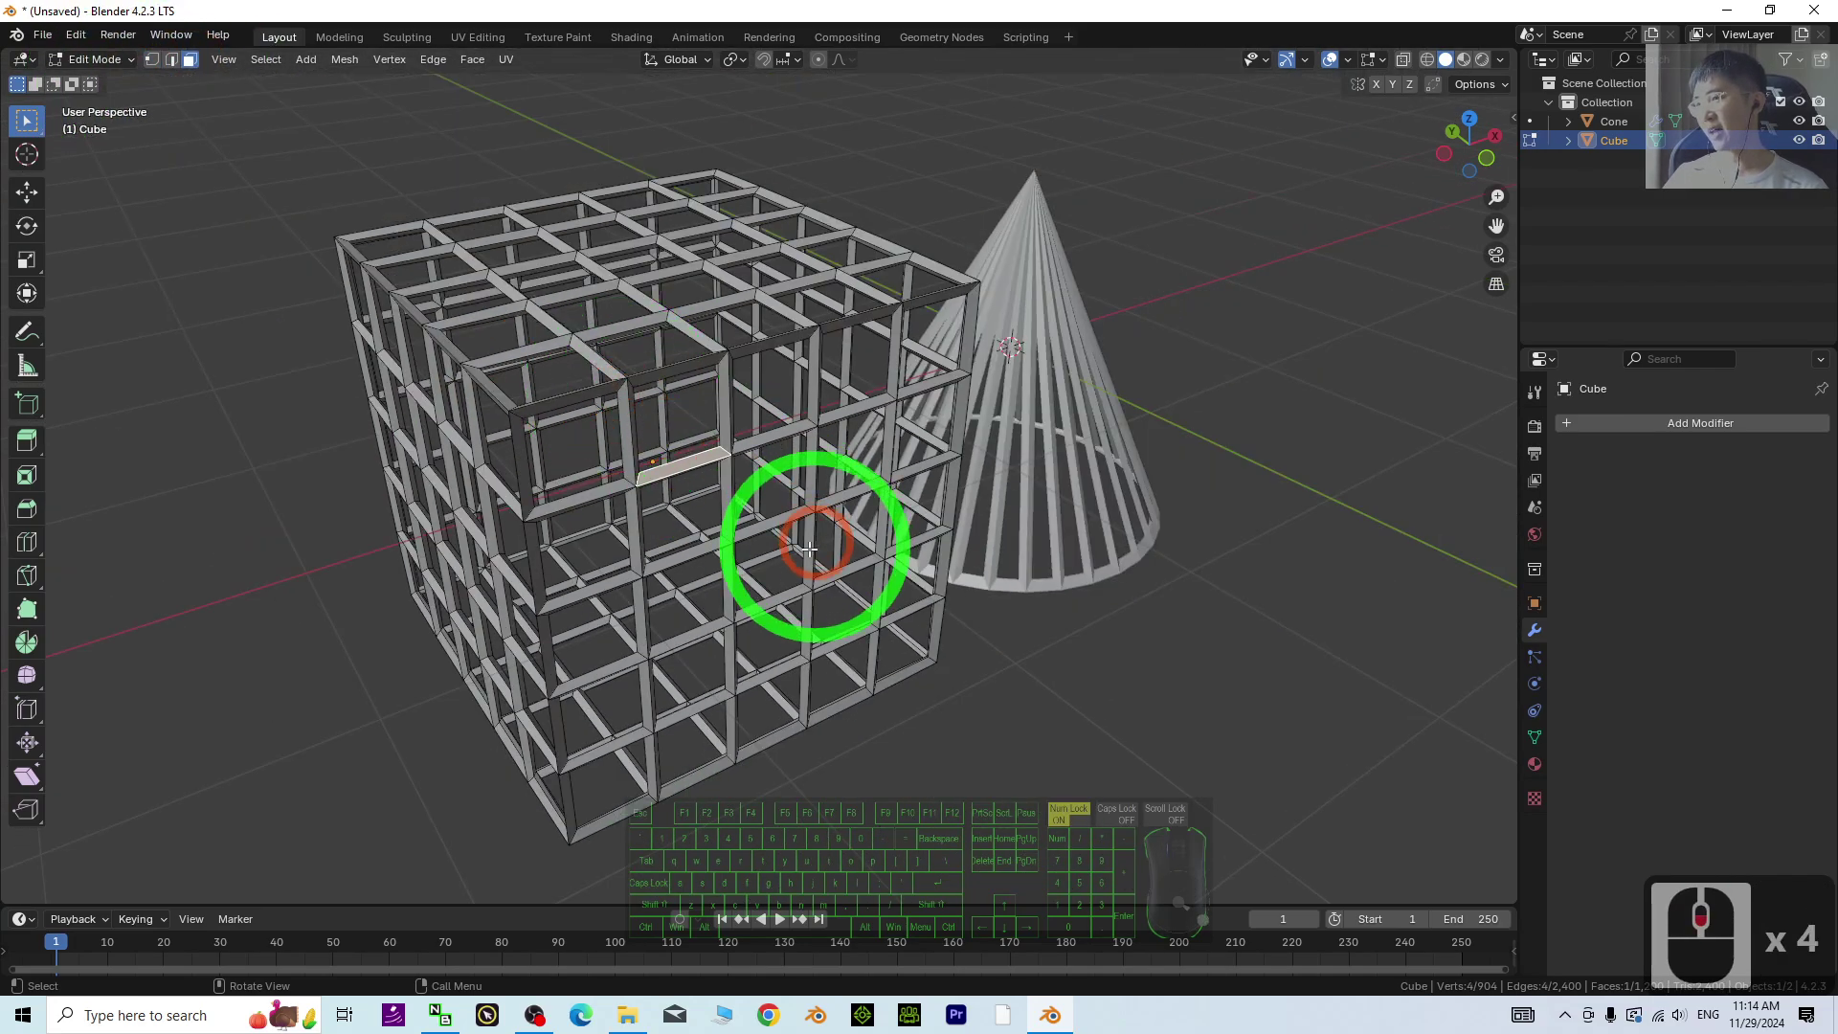
pyautogui.moveTo(711, 539); pyautogui.dragTo(458, 426, button='middle')
pyautogui.scroll(7, 458, 426)
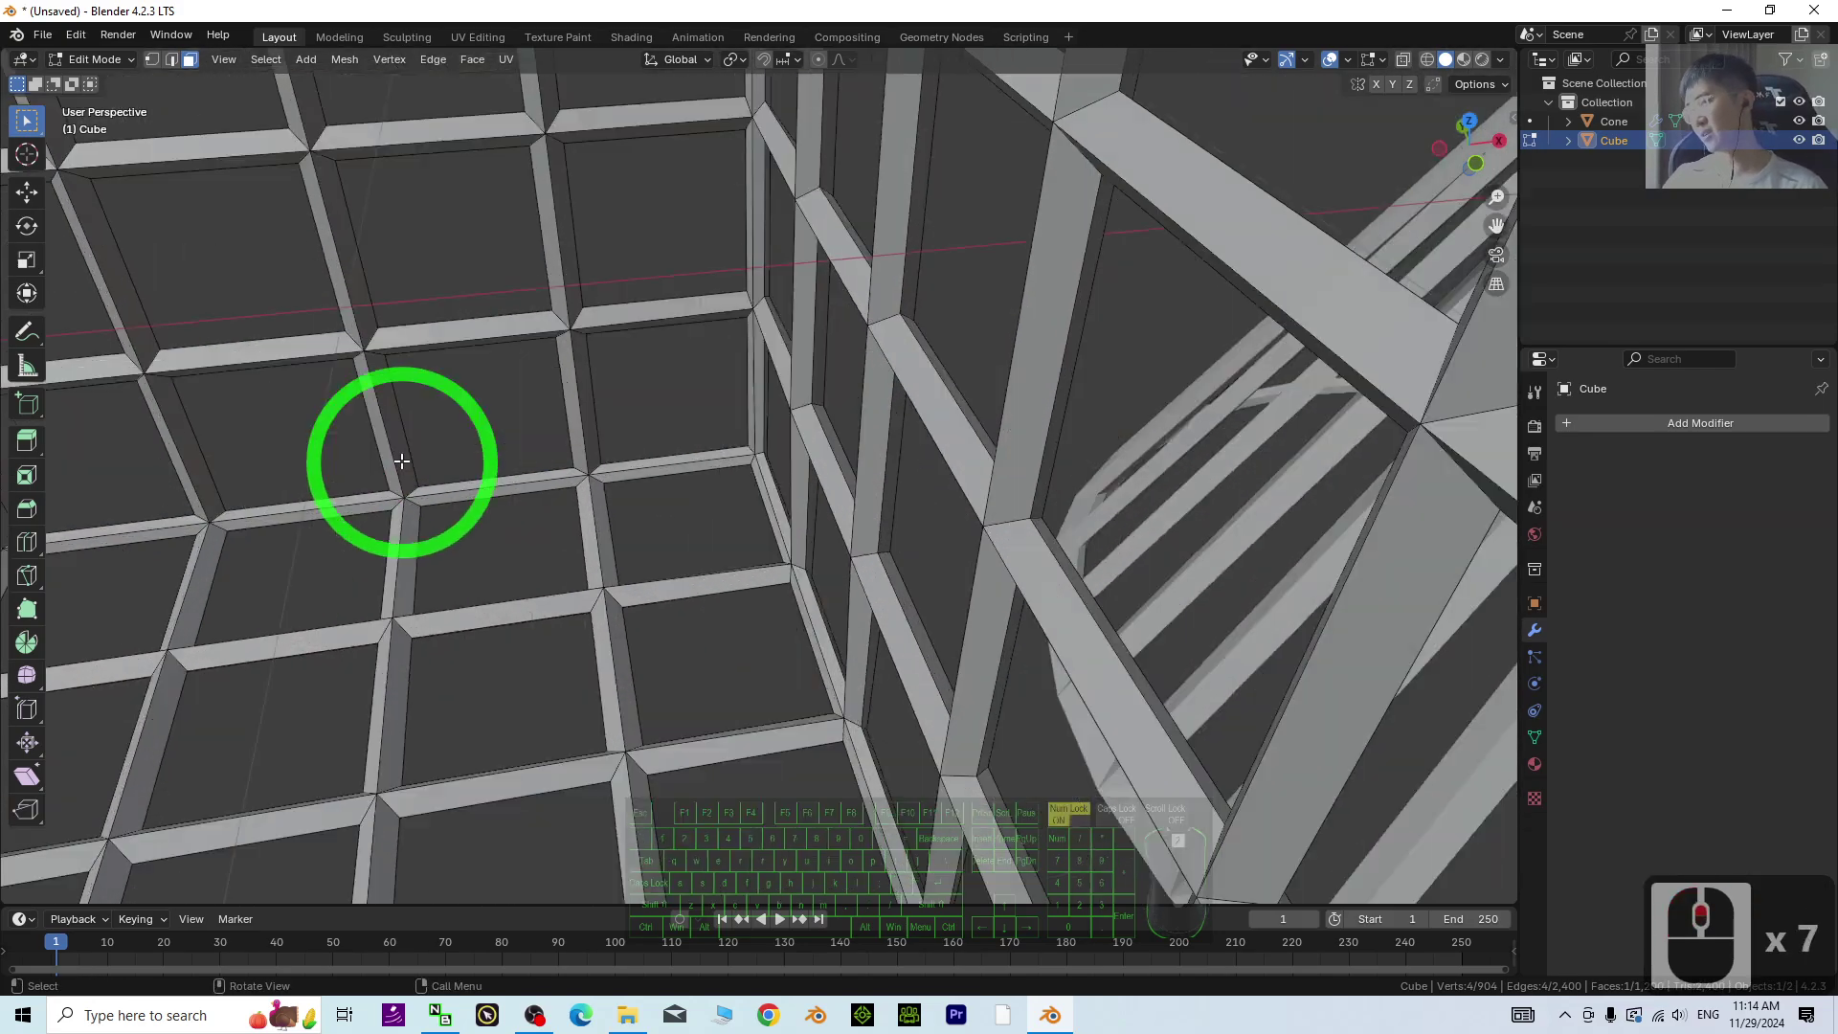
pyautogui.scroll(-6, 556, 465)
pyautogui.moveTo(644, 451); pyautogui.dragTo(220, 74, button='middle')
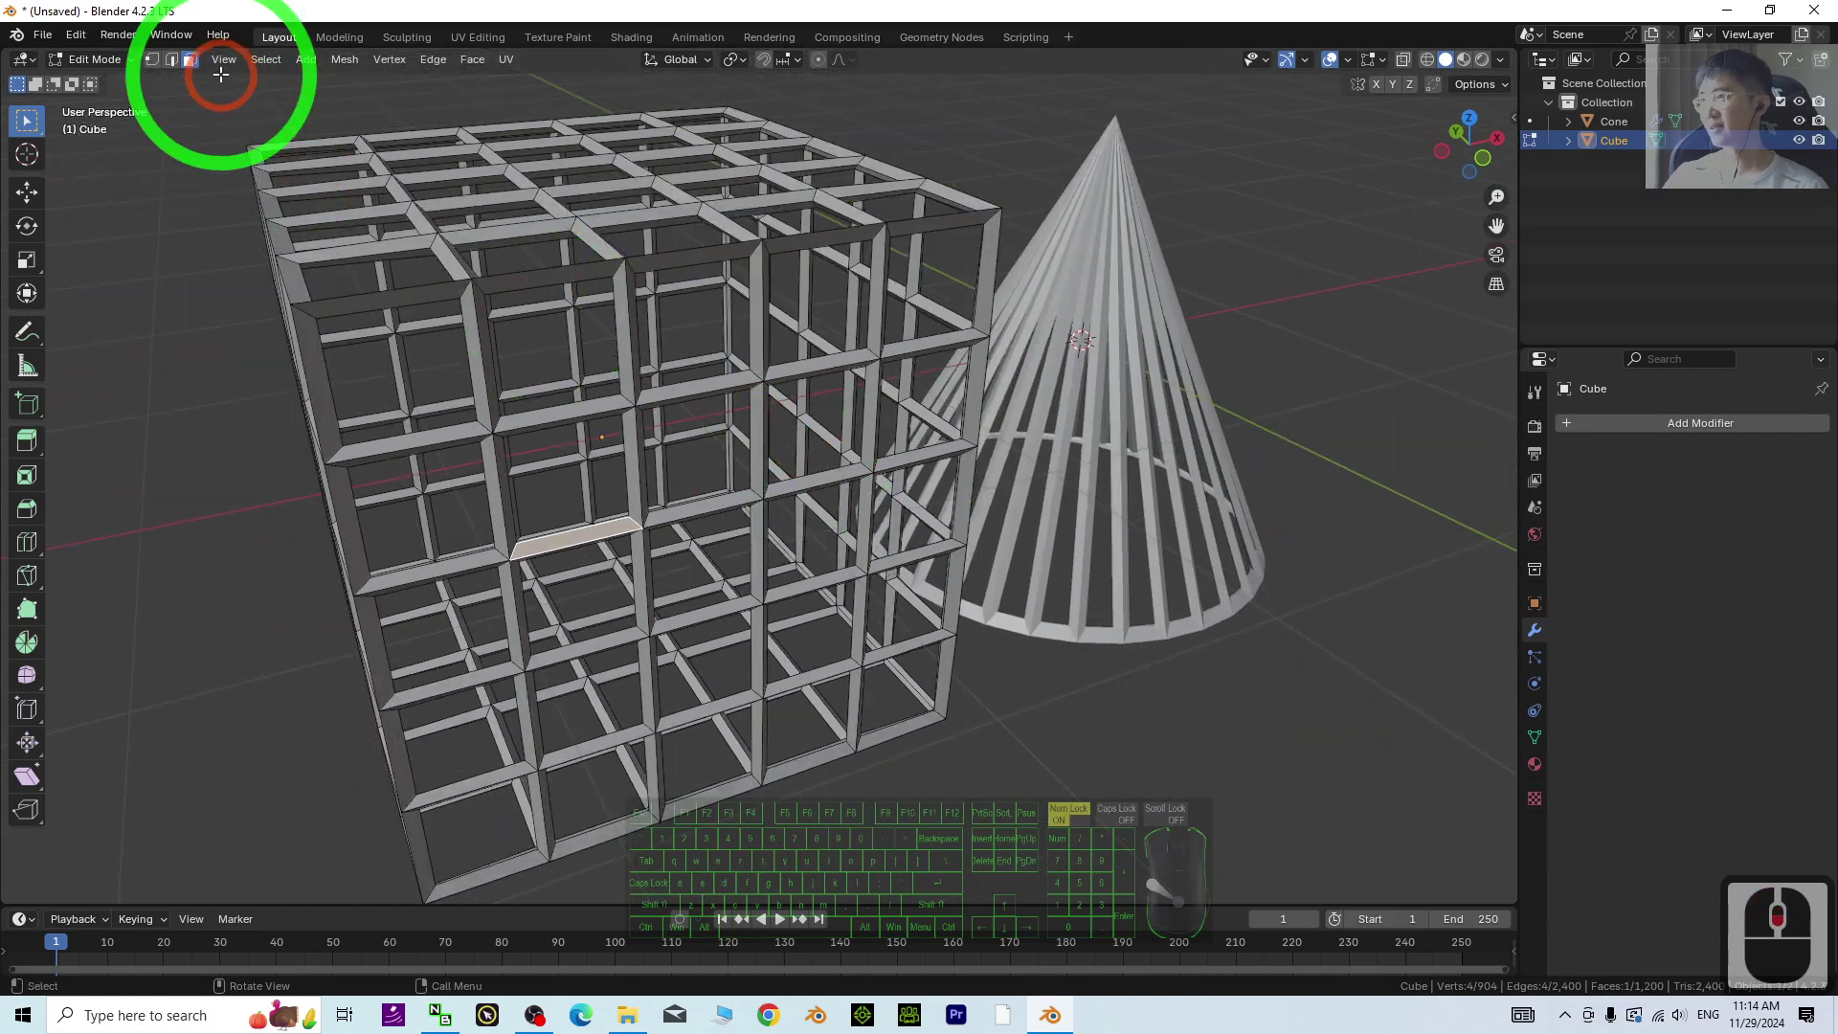
# Step: Return the cube cage to Object Mode and switch the viewport back to Material Preview shading
pyautogui.click(69, 82)
pyautogui.scroll(-3, 657, 227)
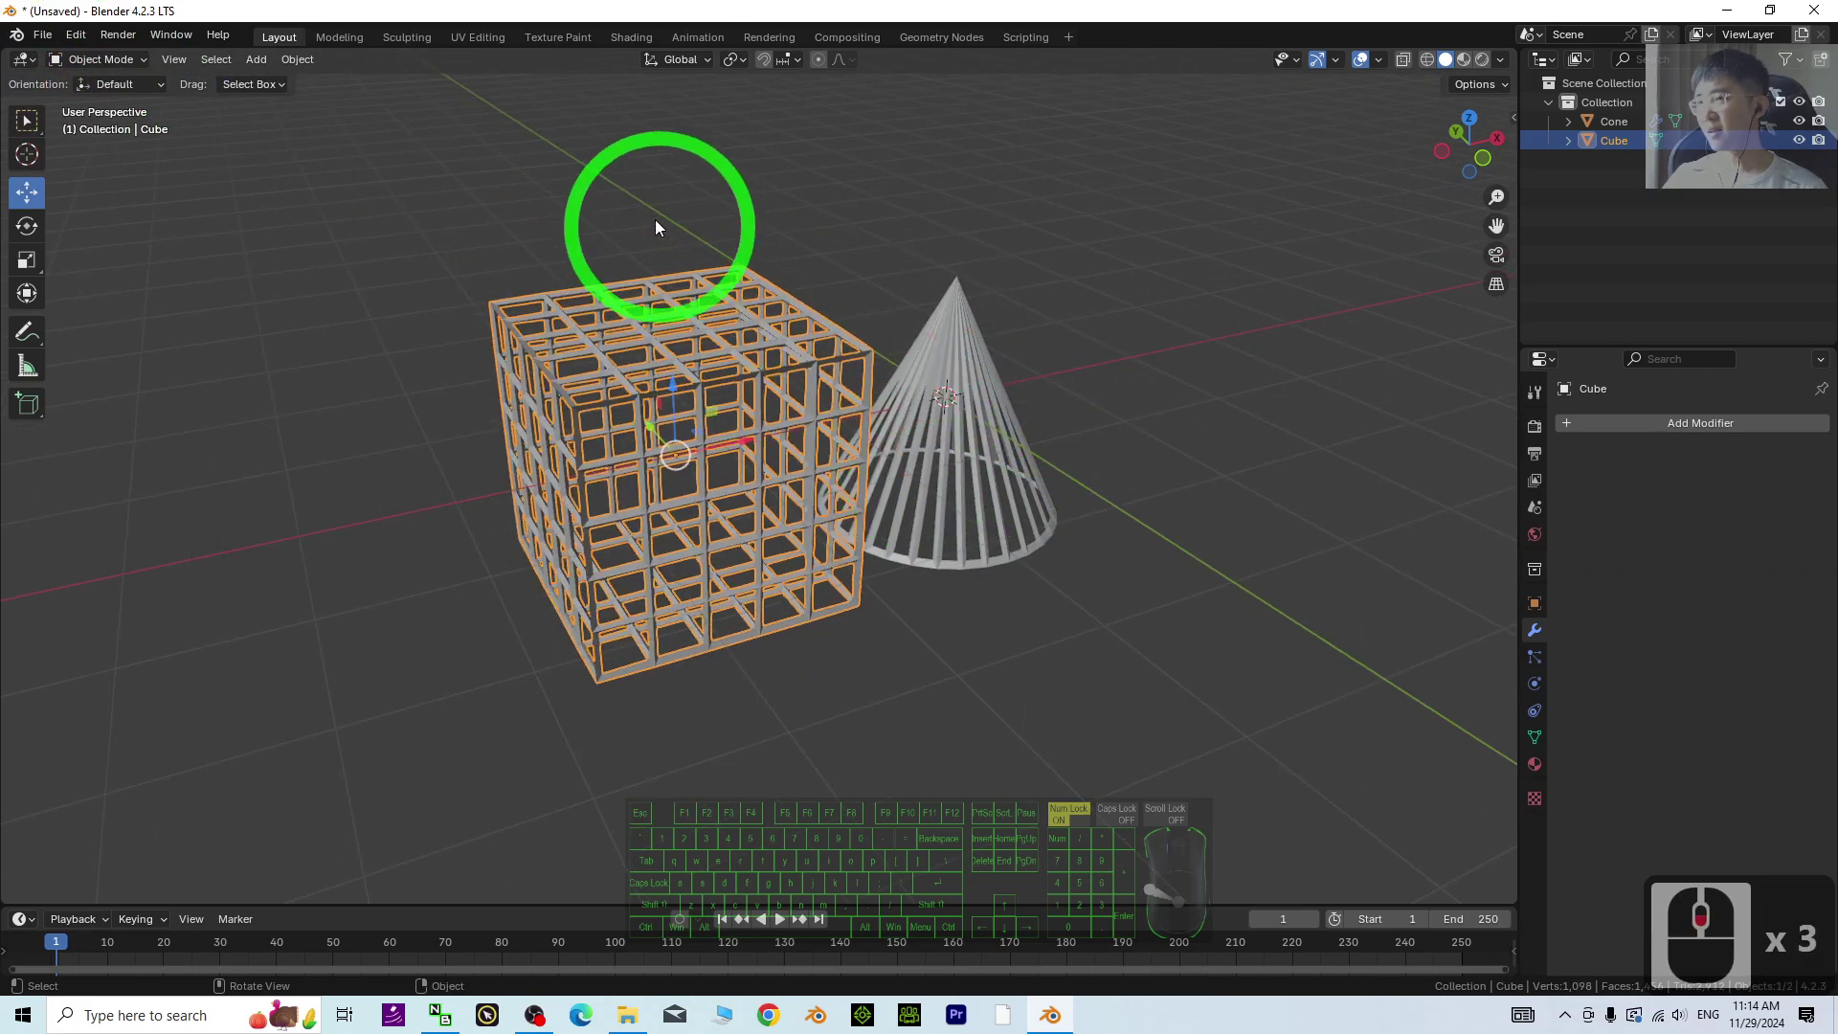
pyautogui.click(1464, 59)
pyautogui.scroll(2, 865, 450)
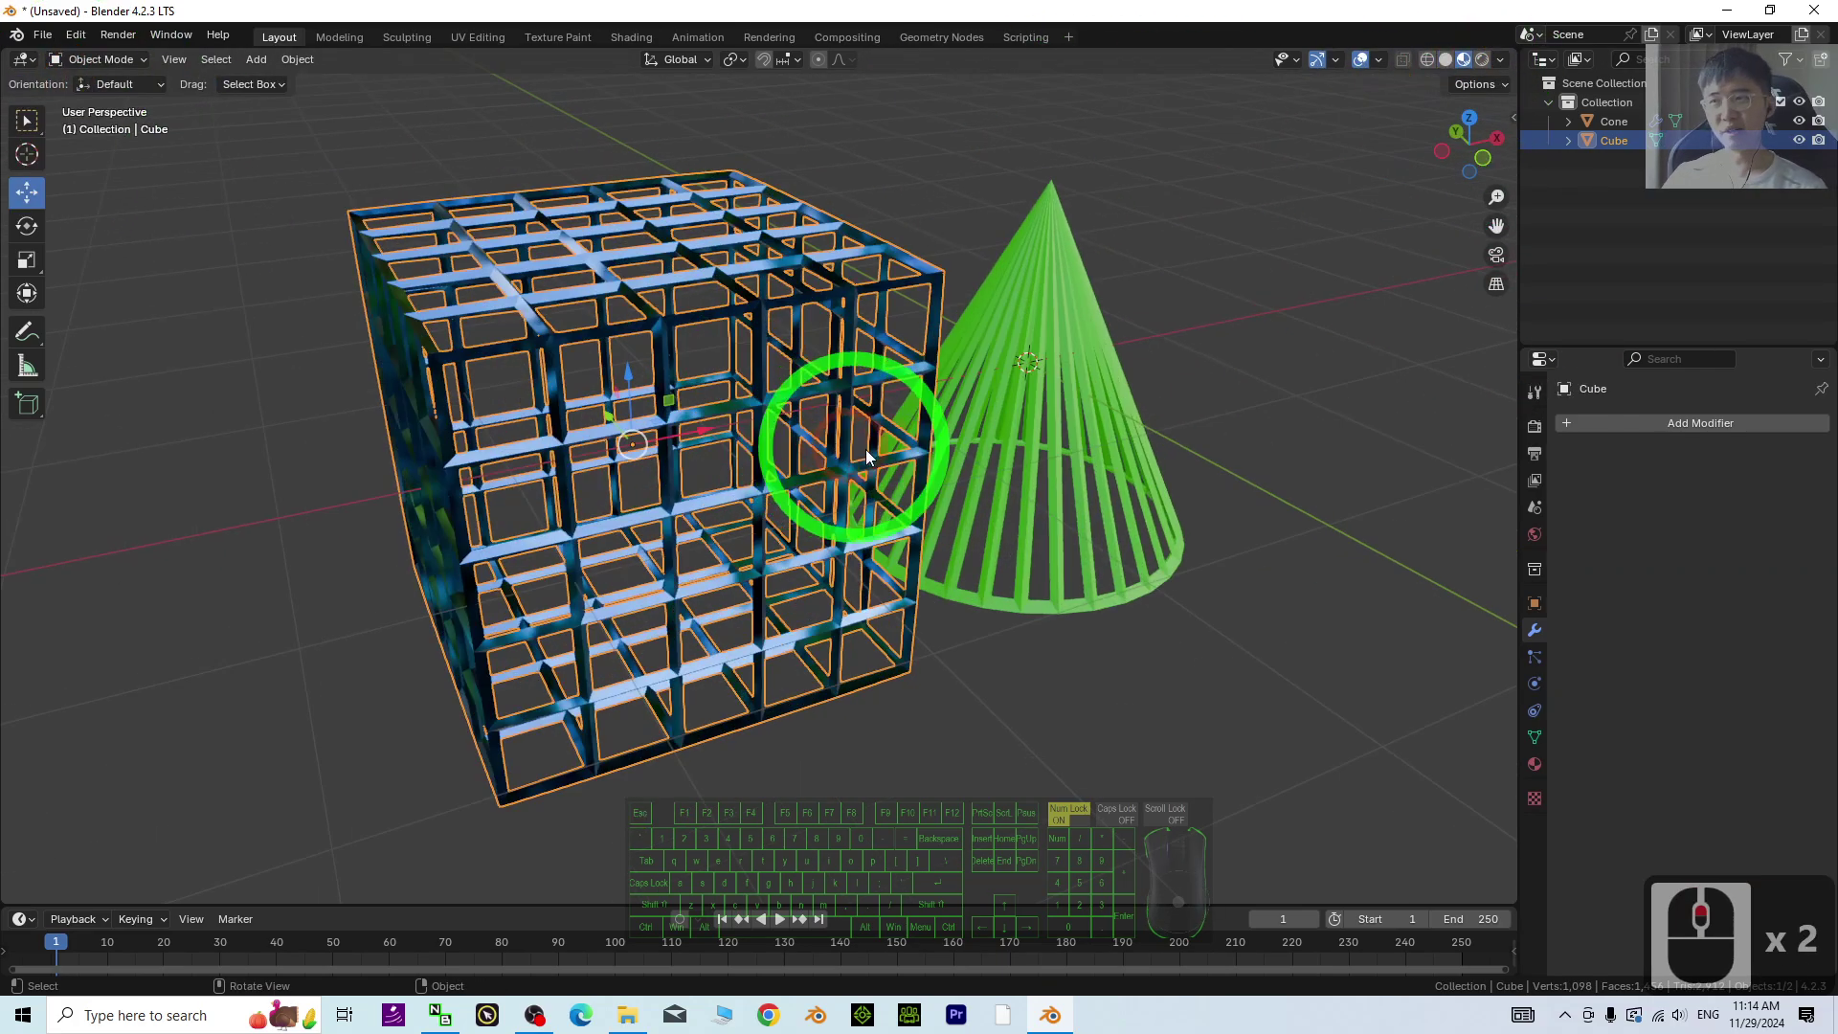
pyautogui.scroll(2, 988, 451)
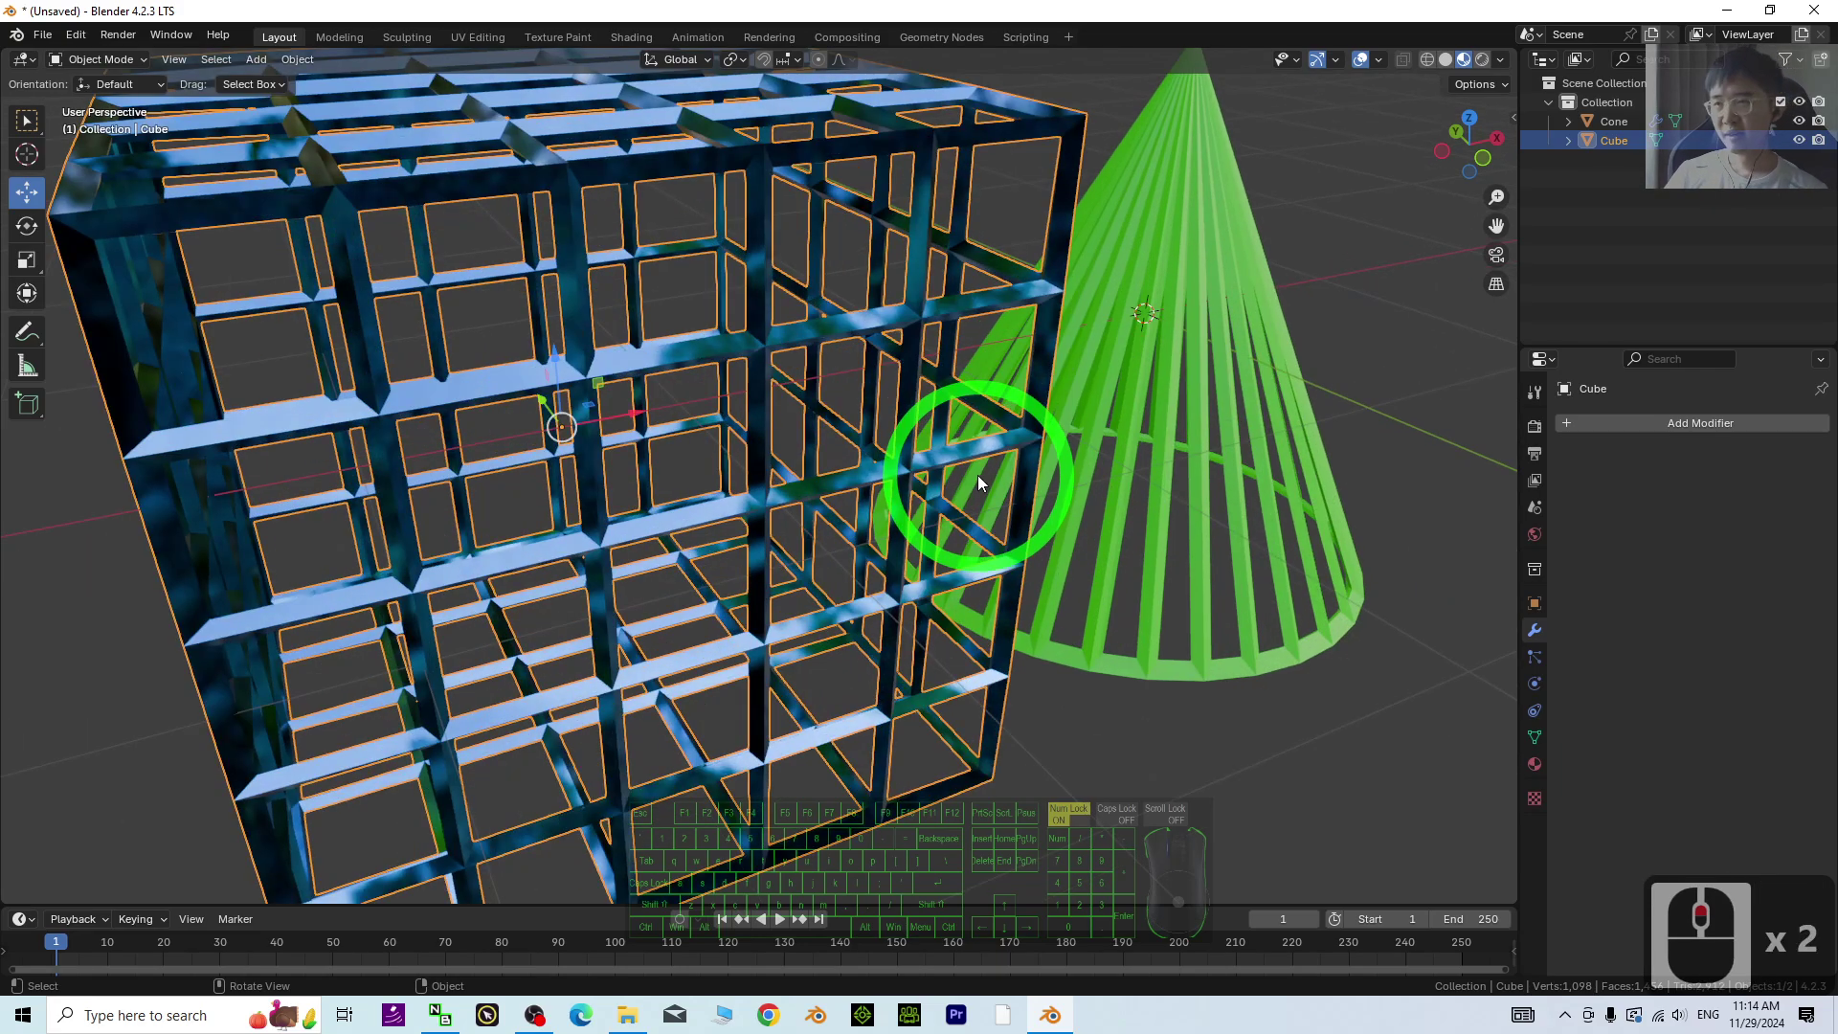
pyautogui.scroll(-1, 978, 475)
# Step: Set the green cone material's metallic value to 1.000 and its roughness to 0.000
pyautogui.moveTo(1152, 555); pyautogui.dragTo(1101, 508, button='middle')
pyautogui.moveTo(640, 463); pyautogui.dragTo(691, 533, button='middle')
pyautogui.moveTo(904, 487); pyautogui.dragTo(1006, 533, button='middle')
pyautogui.moveTo(1007, 617); pyautogui.dragTo(1093, 583, button='middle')
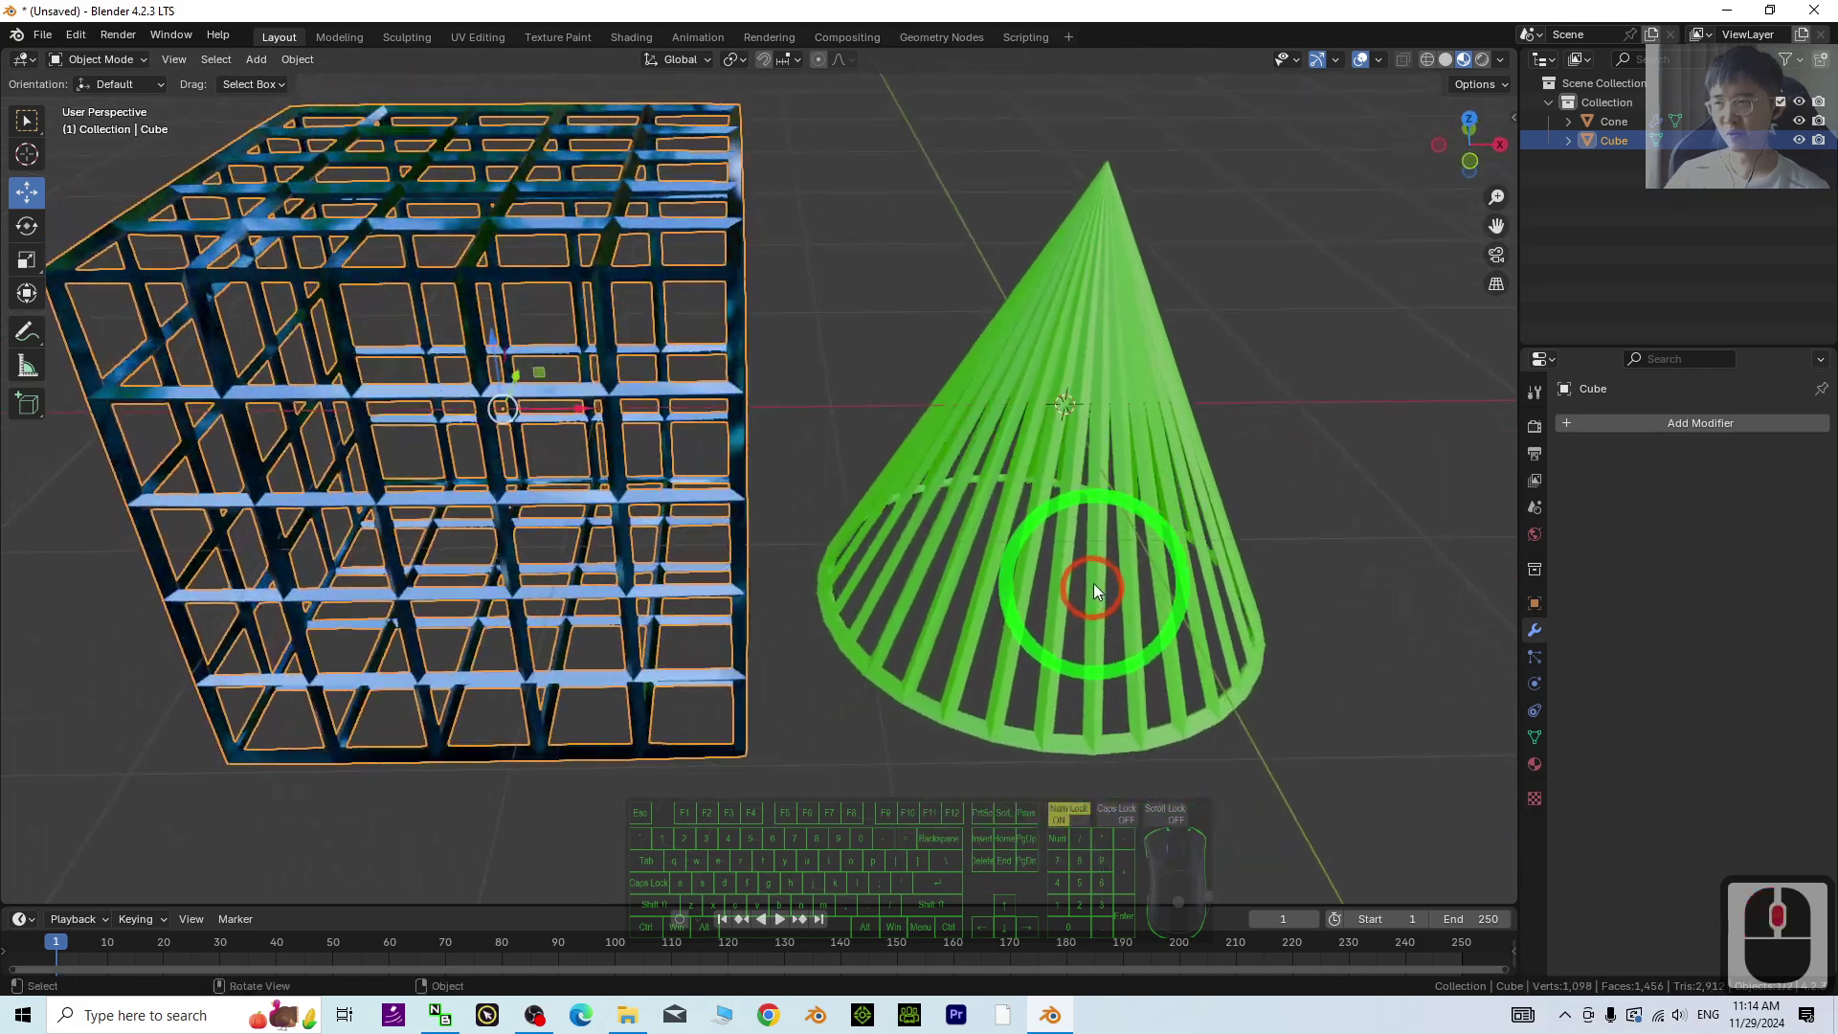
pyautogui.click(1058, 340)
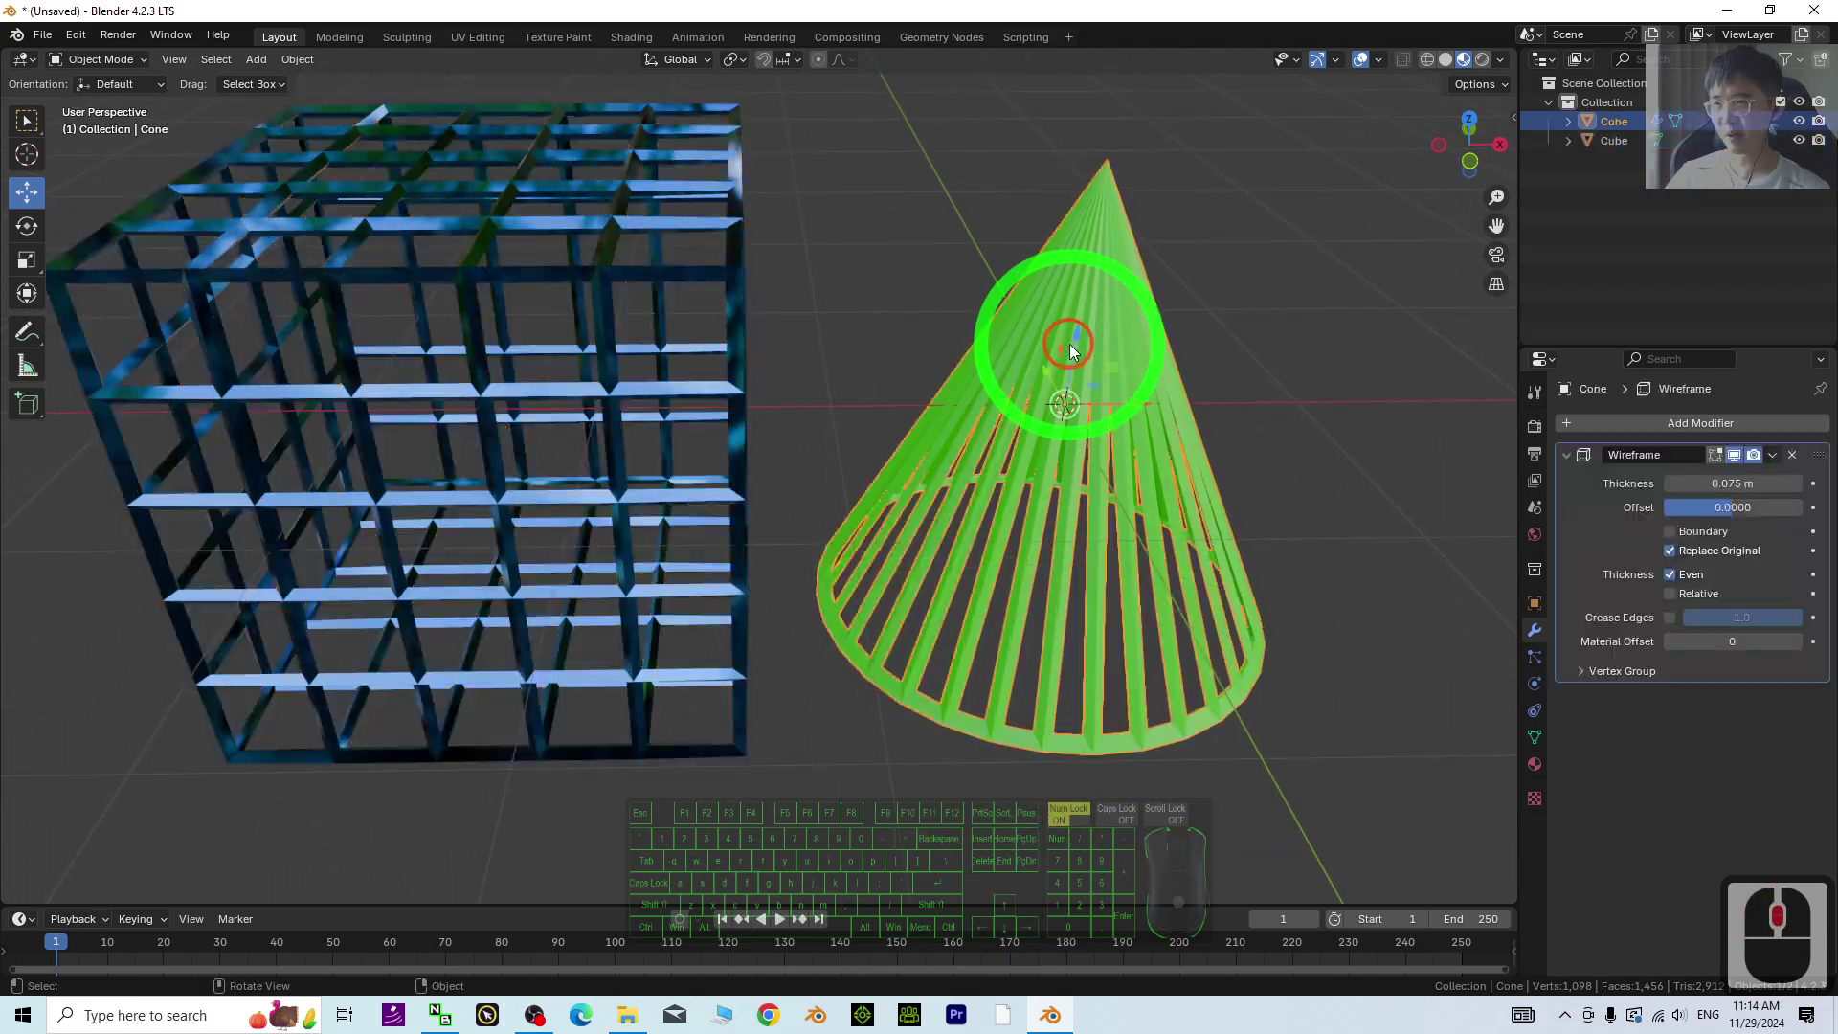
pyautogui.click(1534, 766)
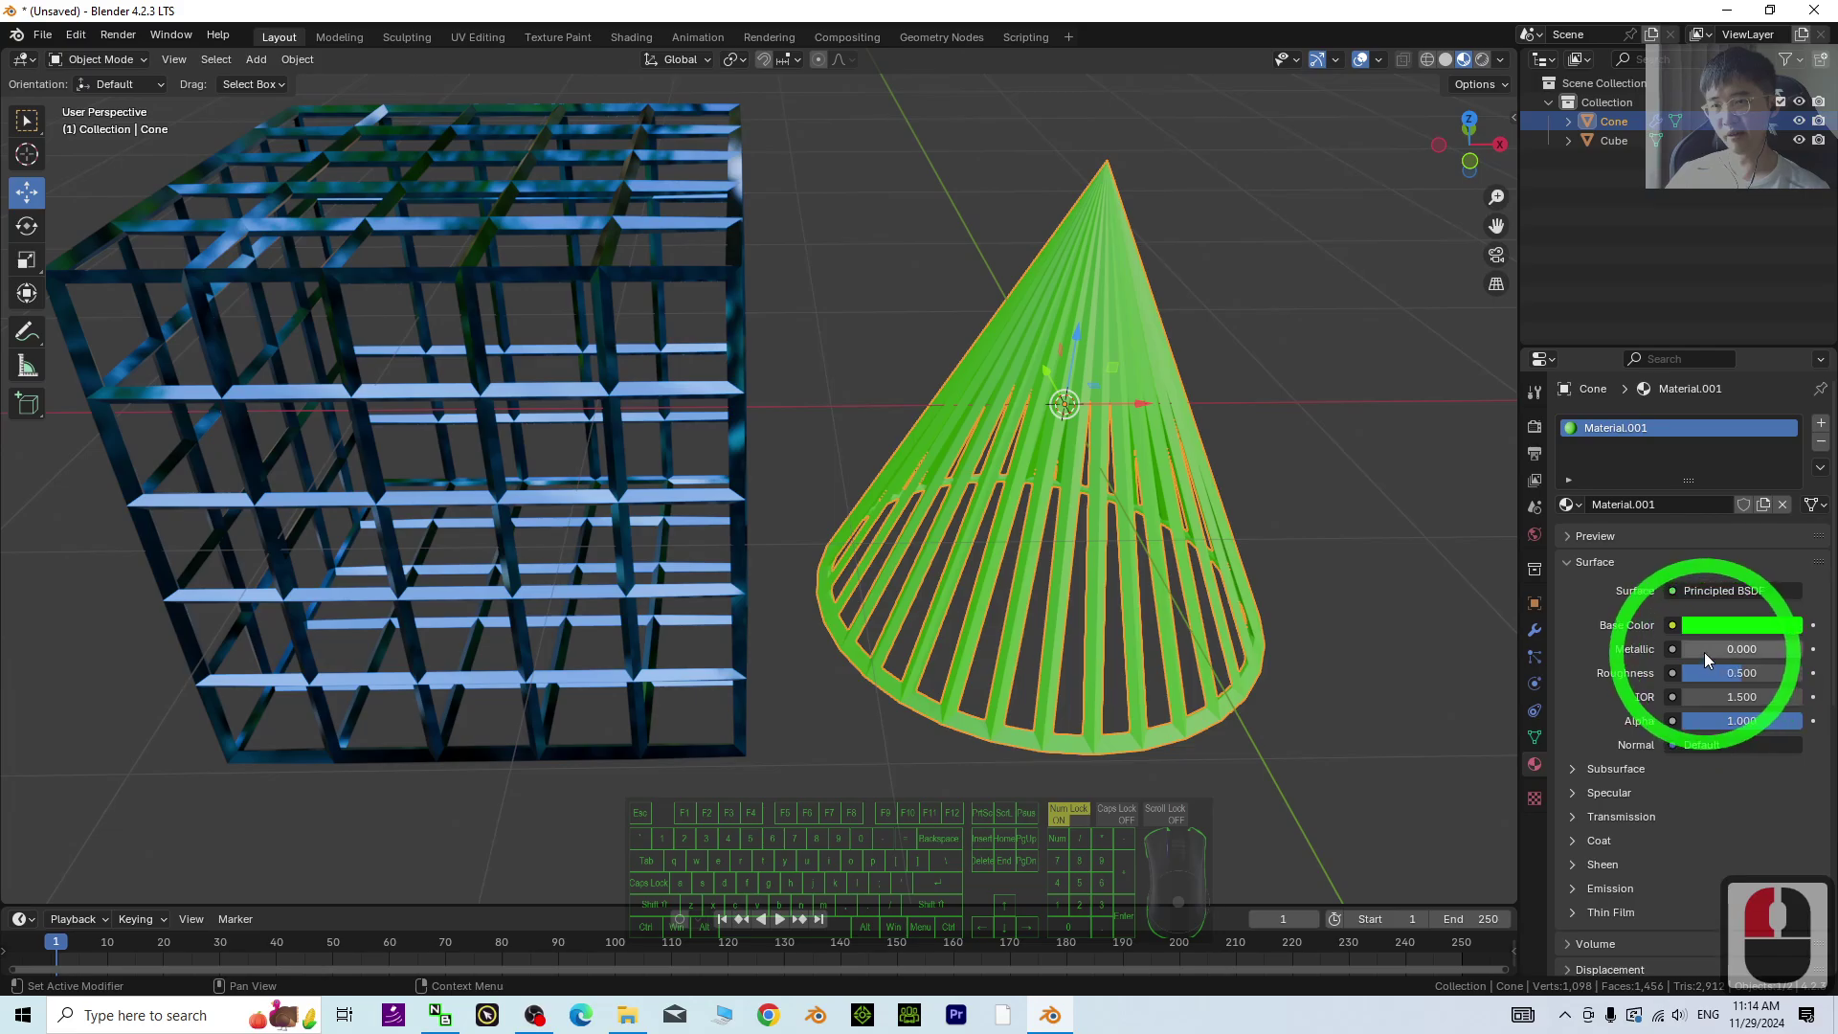
pyautogui.moveTo(1707, 660); pyautogui.dragTo(521, 640)
pyautogui.moveTo(1711, 670); pyautogui.dragTo(1571, 660)
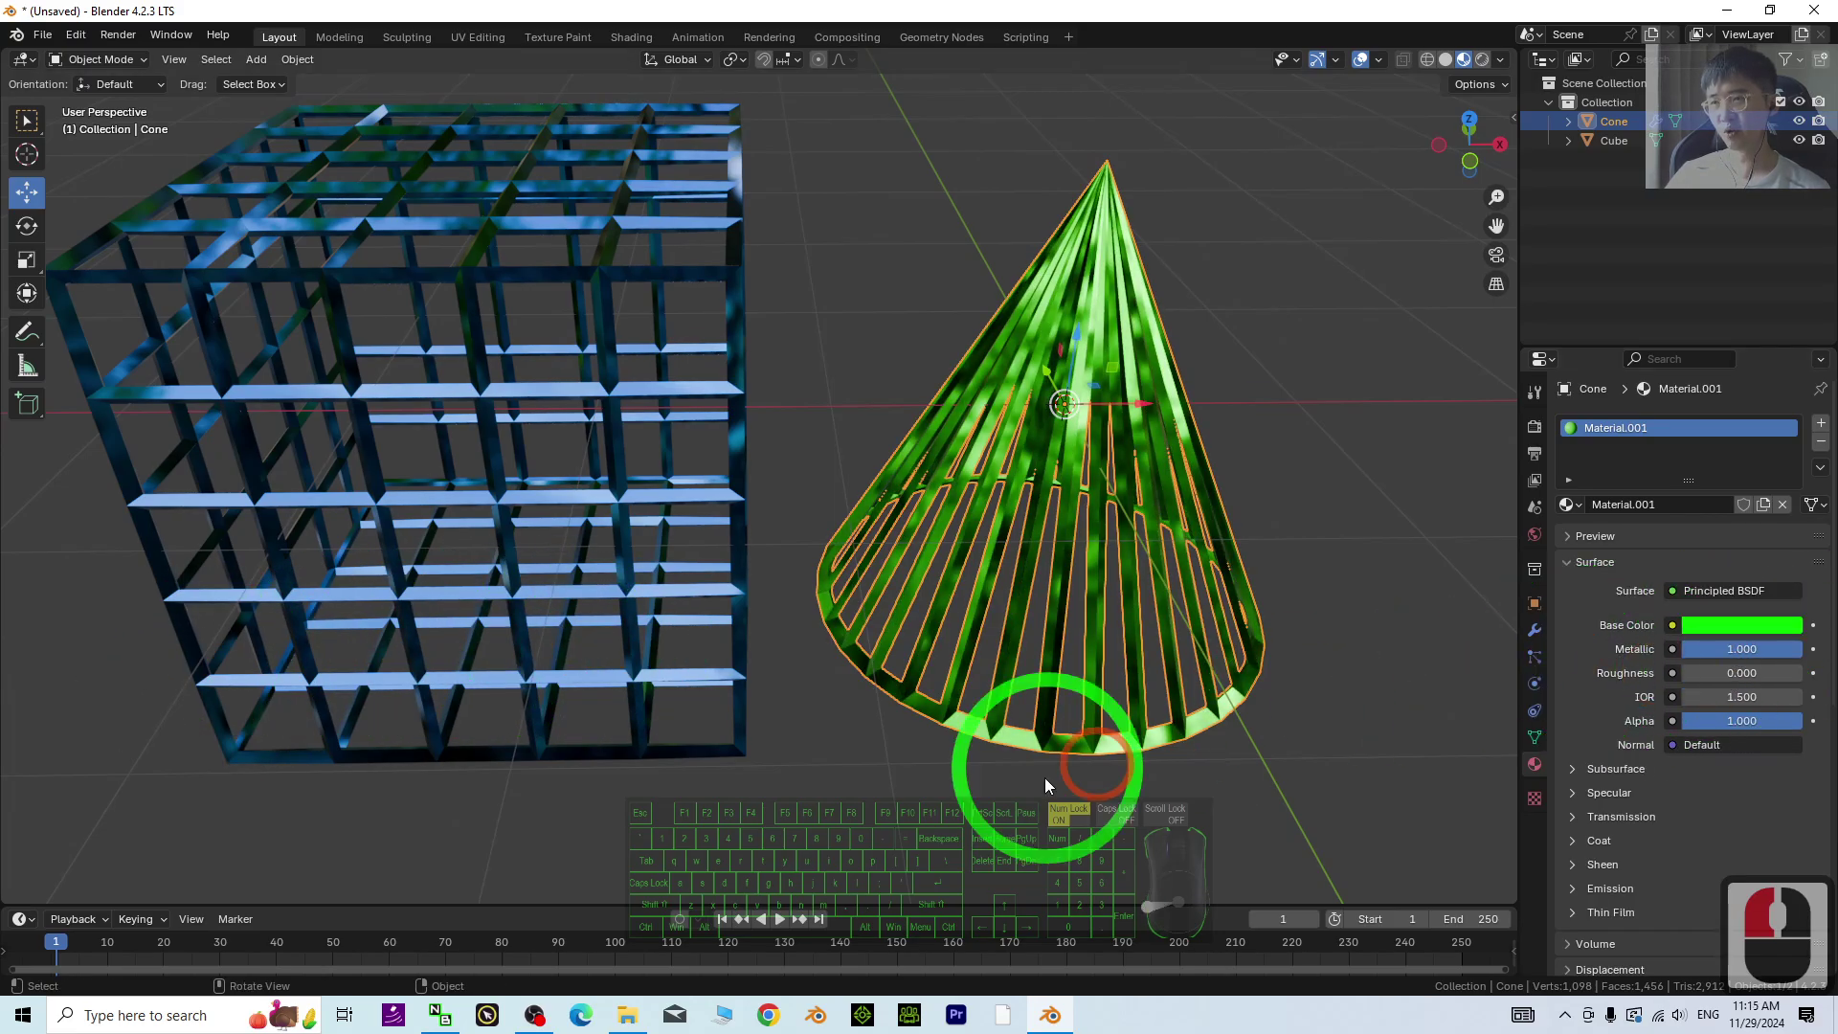
pyautogui.moveTo(1042, 755)
pyautogui.mouseDown(button='middle')
pyautogui.moveTo(1089, 738)
pyautogui.moveTo(1099, 760)
pyautogui.moveTo(818, 711)
pyautogui.moveTo(450, 590)
pyautogui.moveTo(446, 613)
pyautogui.moveTo(731, 636)
pyautogui.moveTo(1137, 607)
pyautogui.moveTo(917, 661)
pyautogui.moveTo(1042, 571)
pyautogui.moveTo(1061, 613)
pyautogui.moveTo(822, 575)
pyautogui.moveTo(622, 630)
pyautogui.moveTo(690, 636)
pyautogui.moveTo(674, 645)
pyautogui.moveTo(782, 609)
pyautogui.mouseUp(button='middle')
pyautogui.scroll(-1, 742, 624)
pyautogui.scroll(-1, 799, 627)
pyautogui.scroll(3, 1140, 546)
pyautogui.scroll(2, 1121, 579)
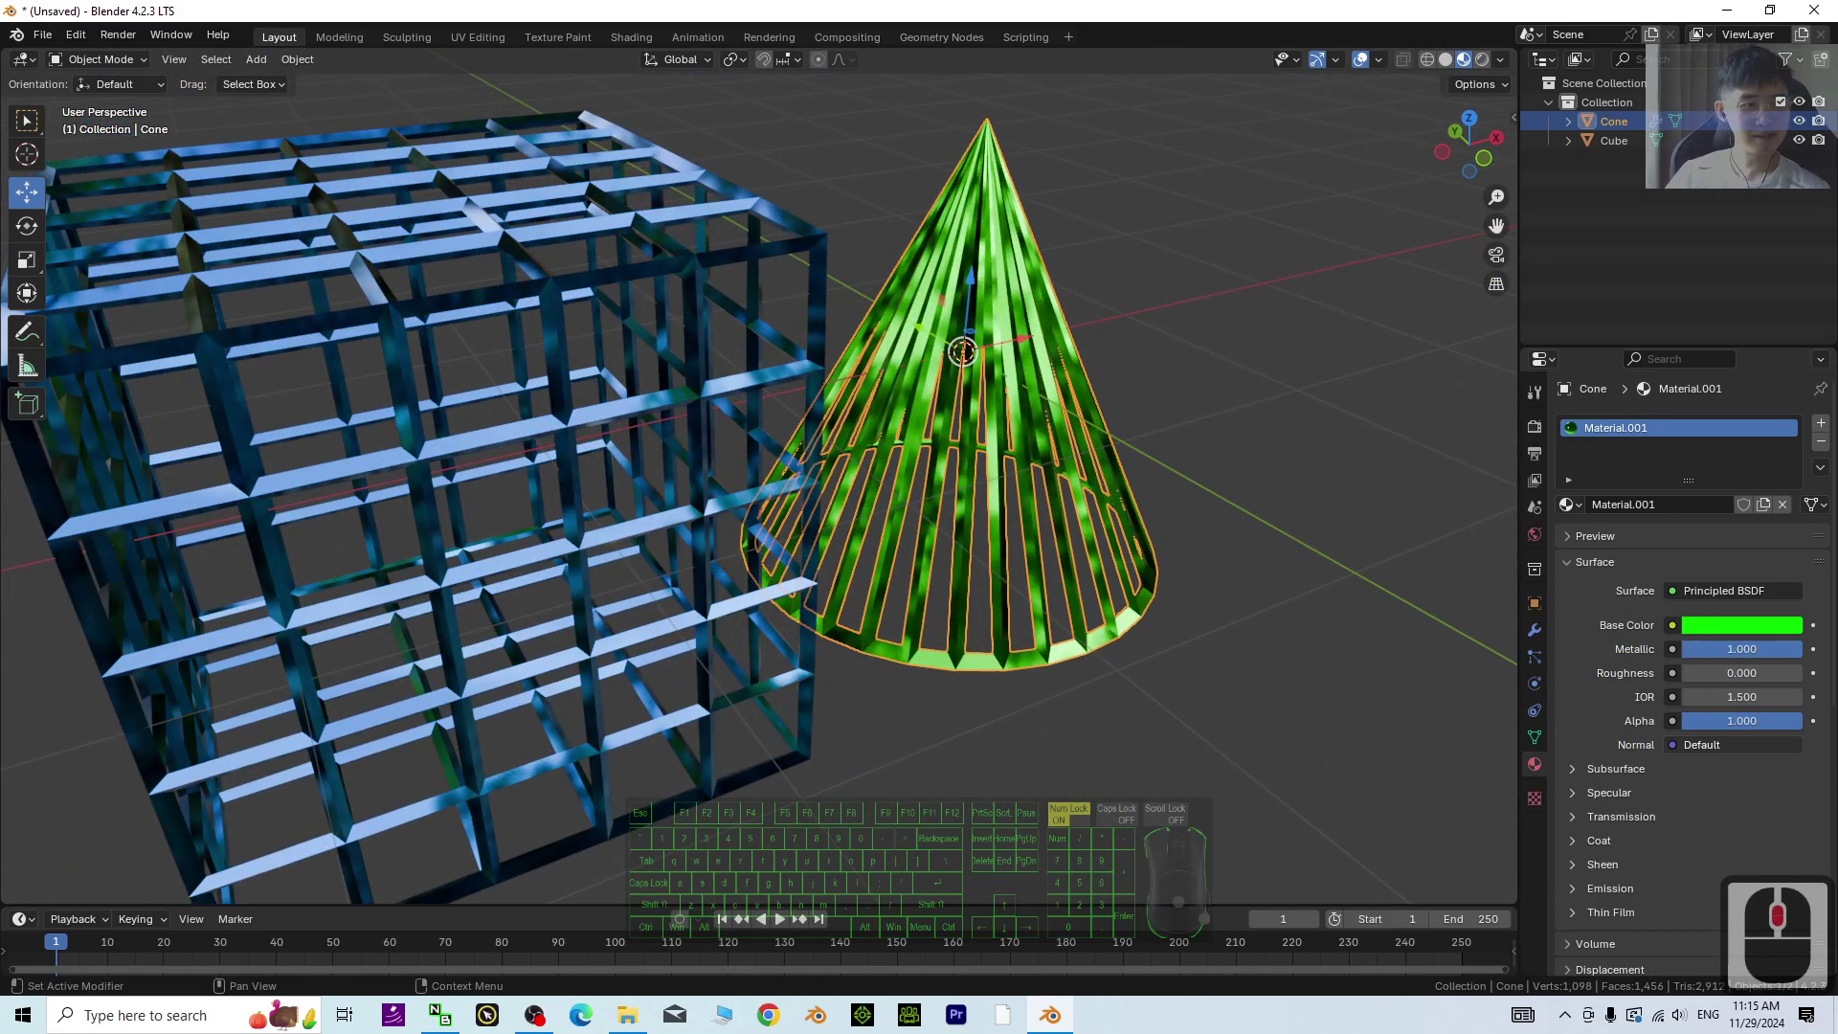